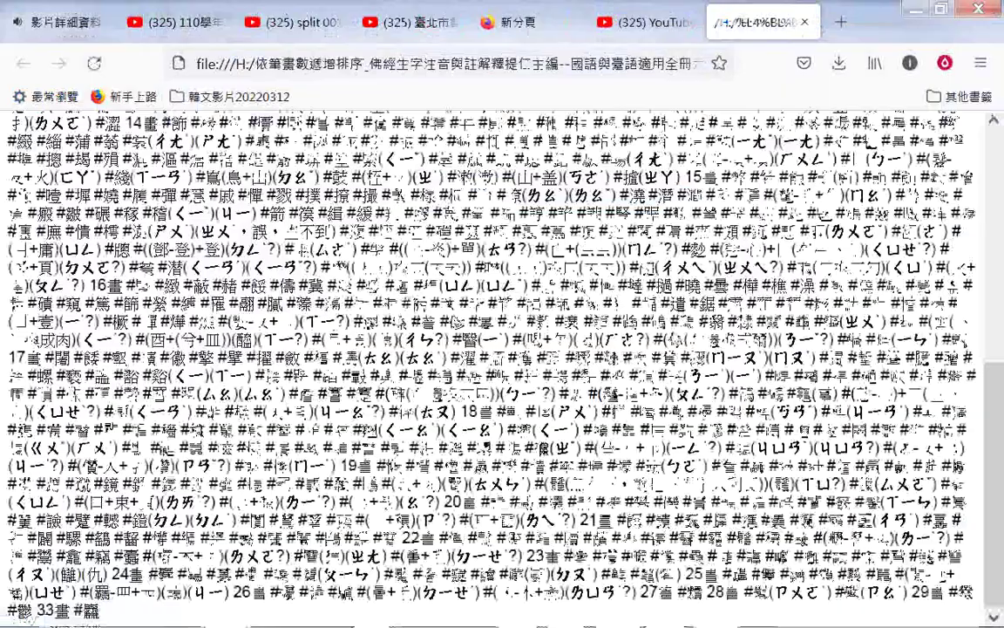
# - Return to the start of the stroke-ordered character list and switch to its Notepad source file
pyautogui.hotkey('ctrl', 'Home')
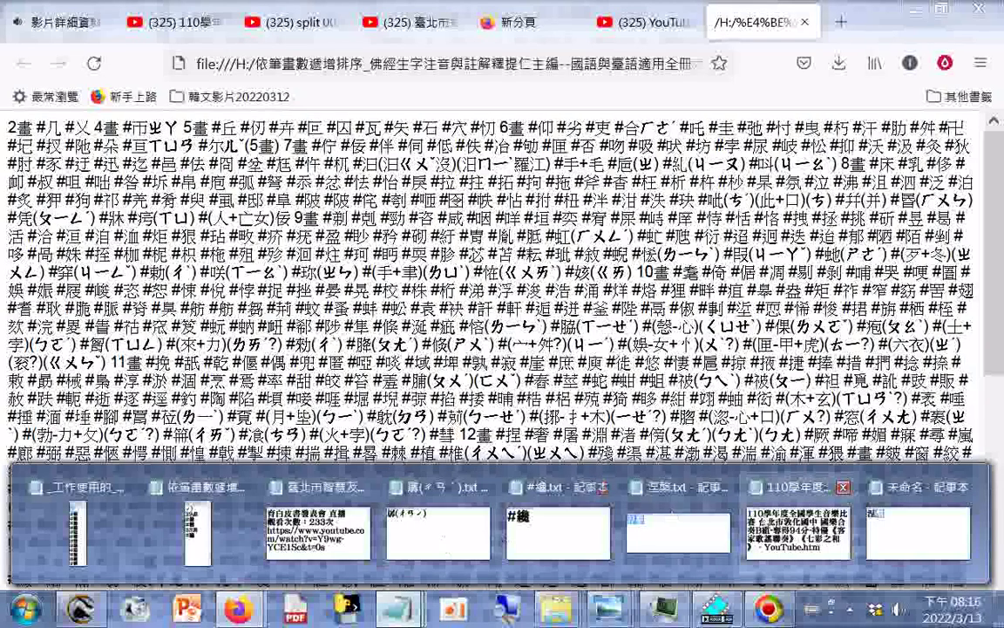
pyautogui.moveTo(117, 443)
pyautogui.moveTo(205, 494)
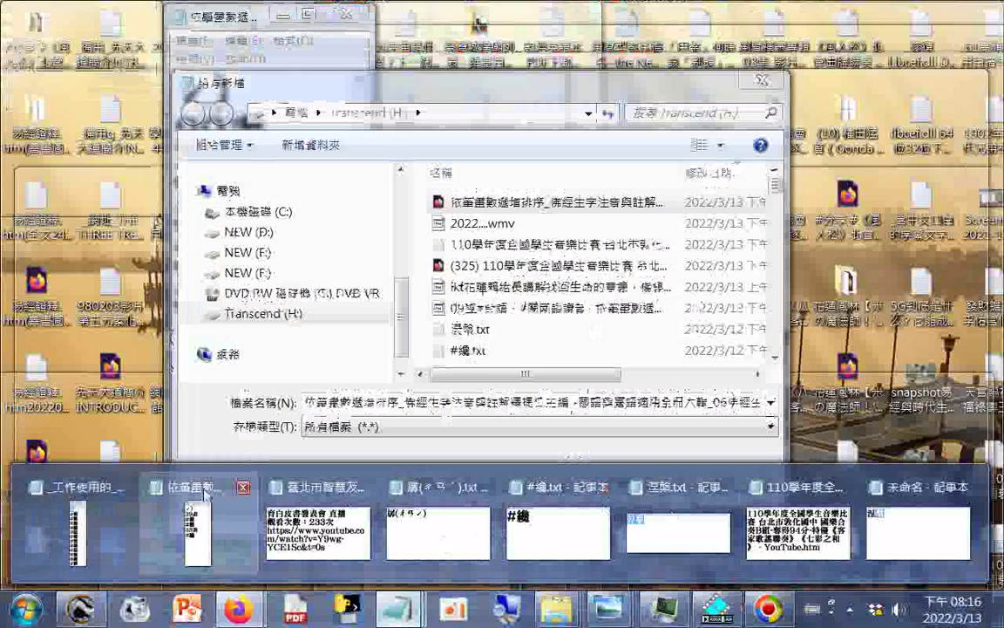
pyautogui.click(203, 494)
# - Bring up the scanned dictionary page 00001017.png in Windows Photo Viewer and go back to page 00000929.png
pyautogui.moveTo(608, 609)
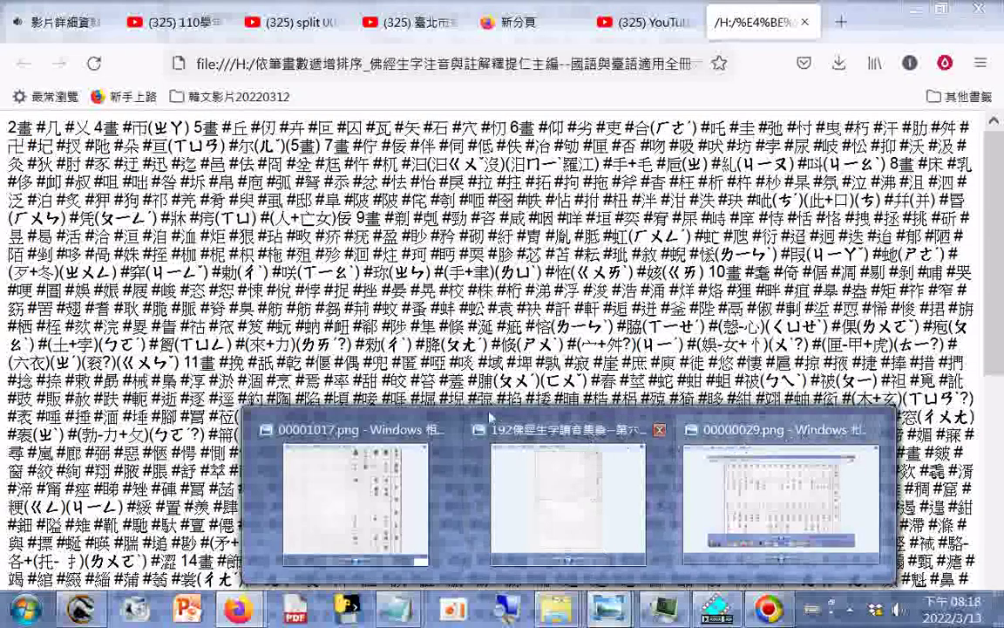
pyautogui.click(340, 488)
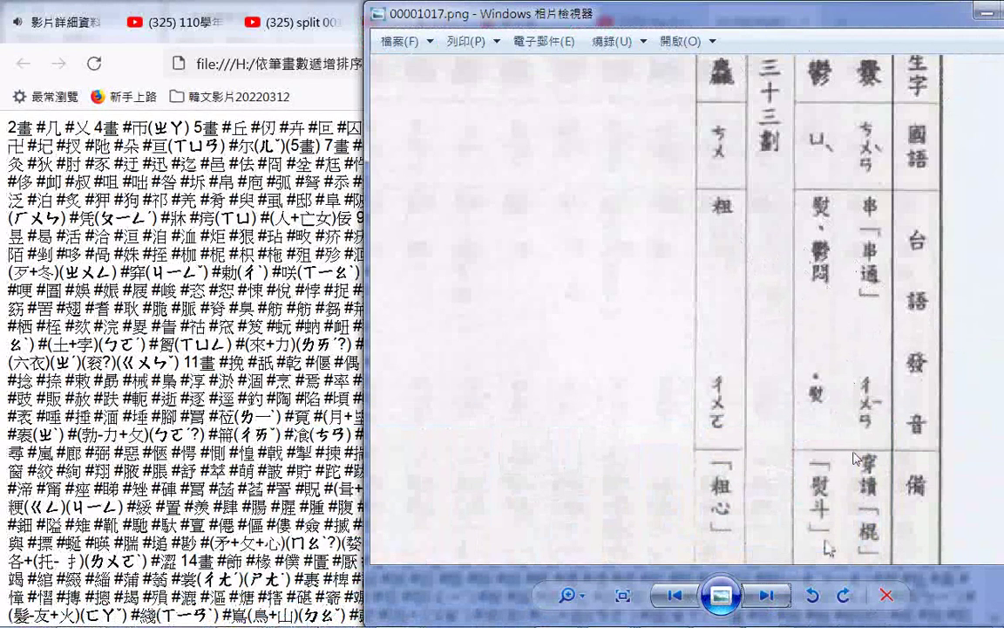
pyautogui.click(676, 596)
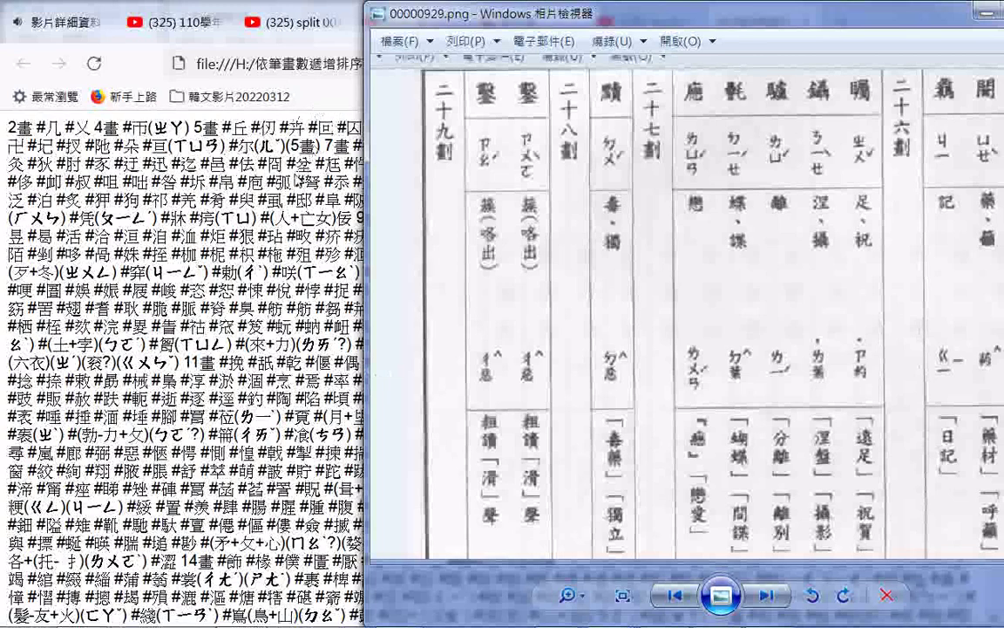
# - Copy the entire character list from the browser page and paste it into a new Notepad document
pyautogui.rightClick(332, 280)
pyautogui.click(294, 217)
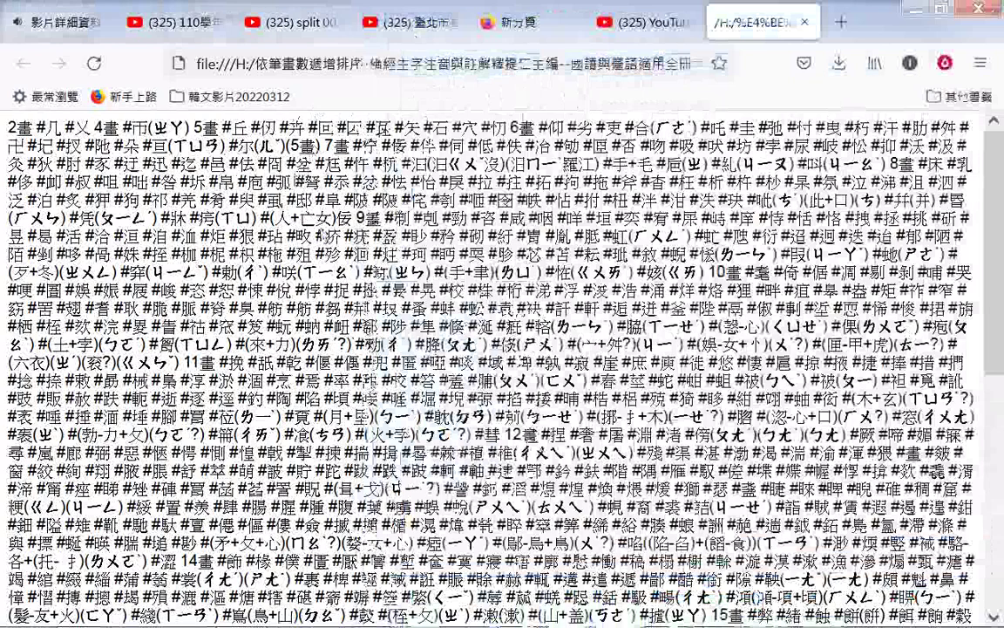
pyautogui.hotkey('ctrl', 'a')
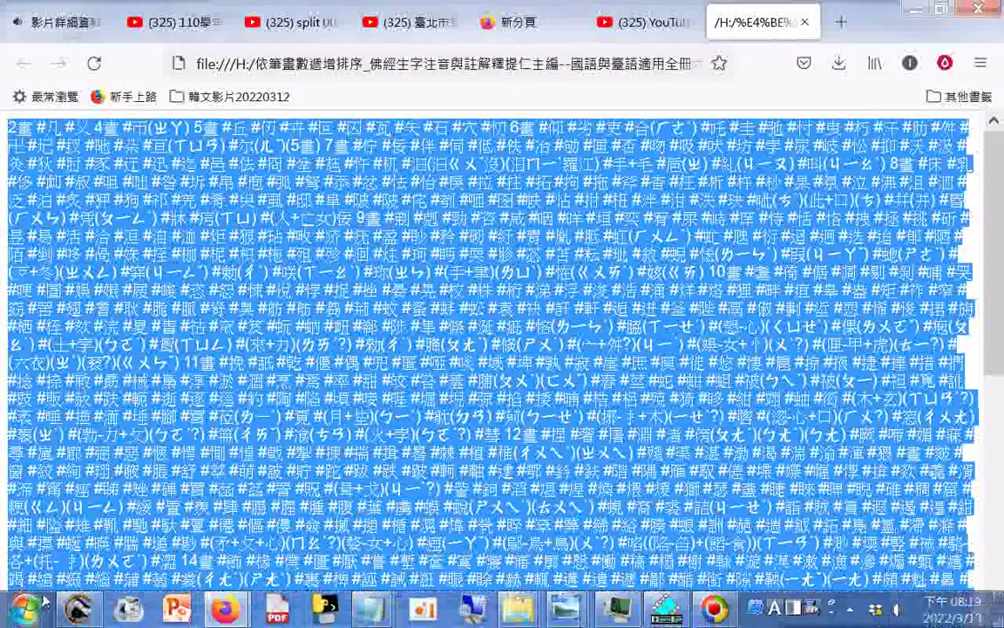
pyautogui.click(26, 608)
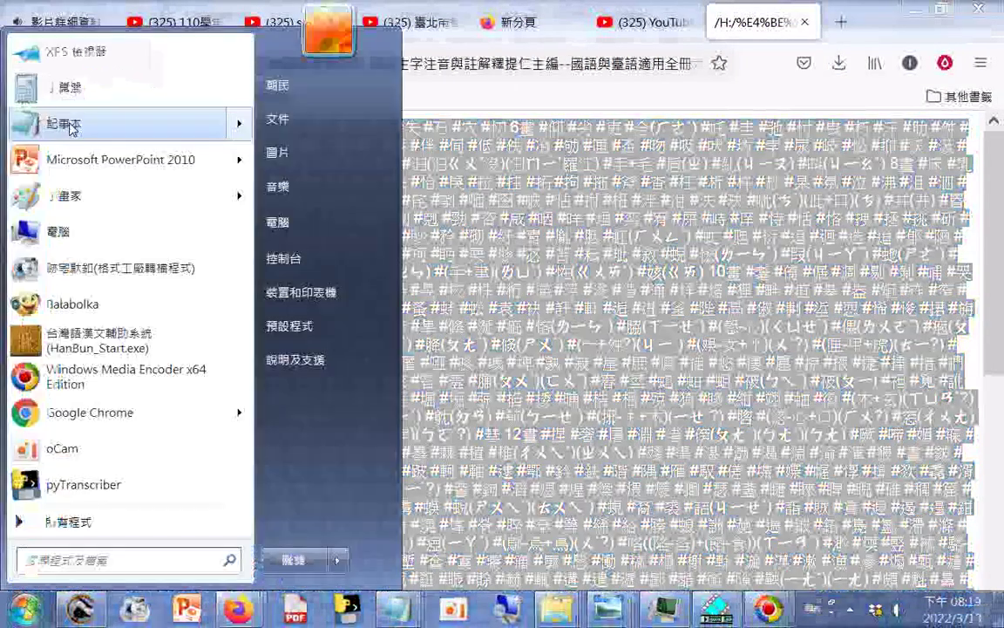
pyautogui.click(70, 81)
pyautogui.rightClick(137, 253)
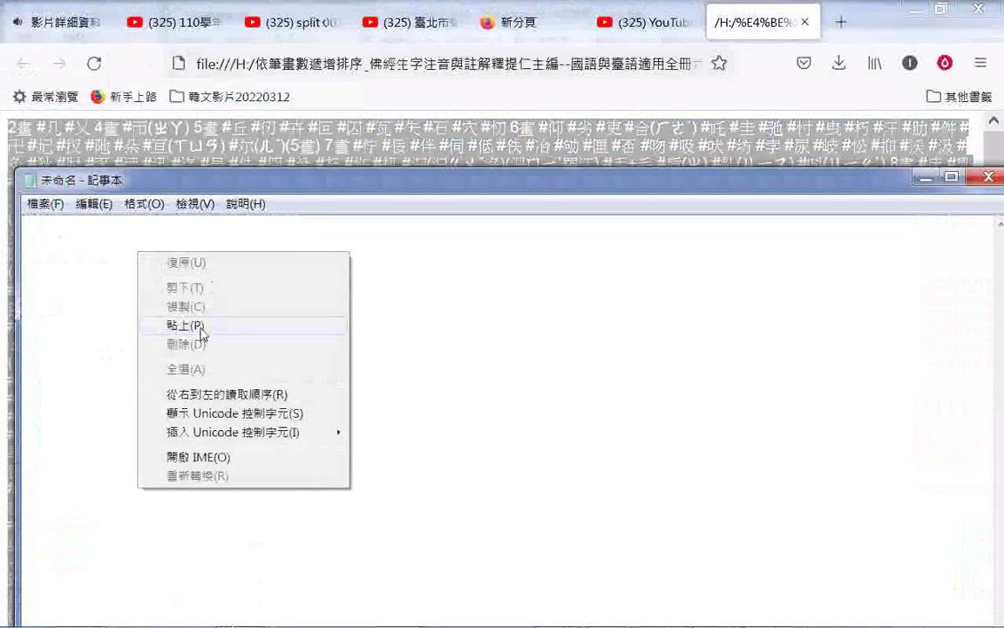
pyautogui.click(202, 328)
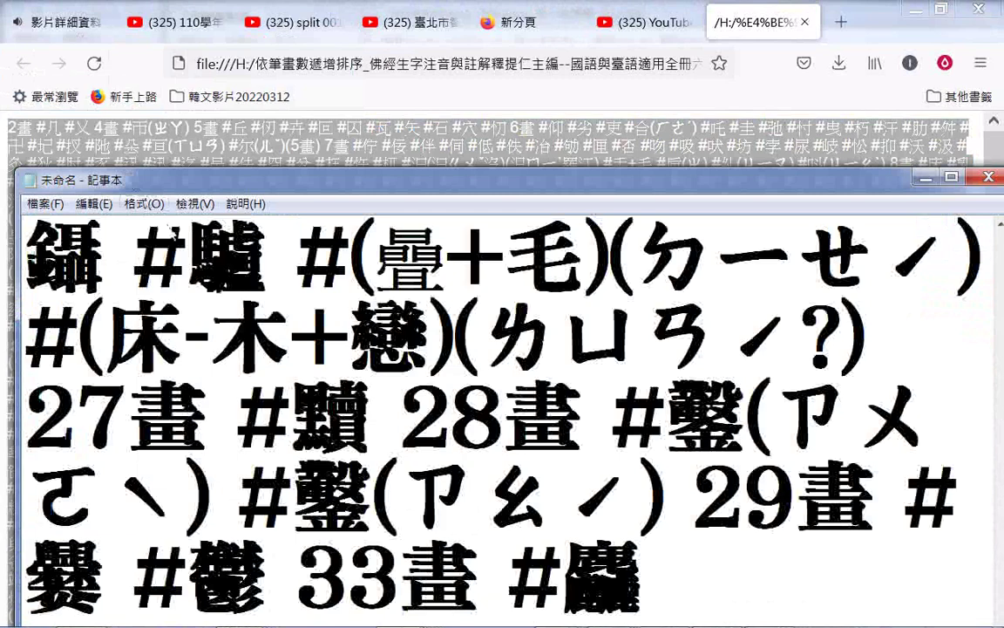
# - Read through the pasted list from its beginning, examining the characters and Zhuyin notes from 2畫 into 11畫
pyautogui.hotkey('ctrl', 'Home')
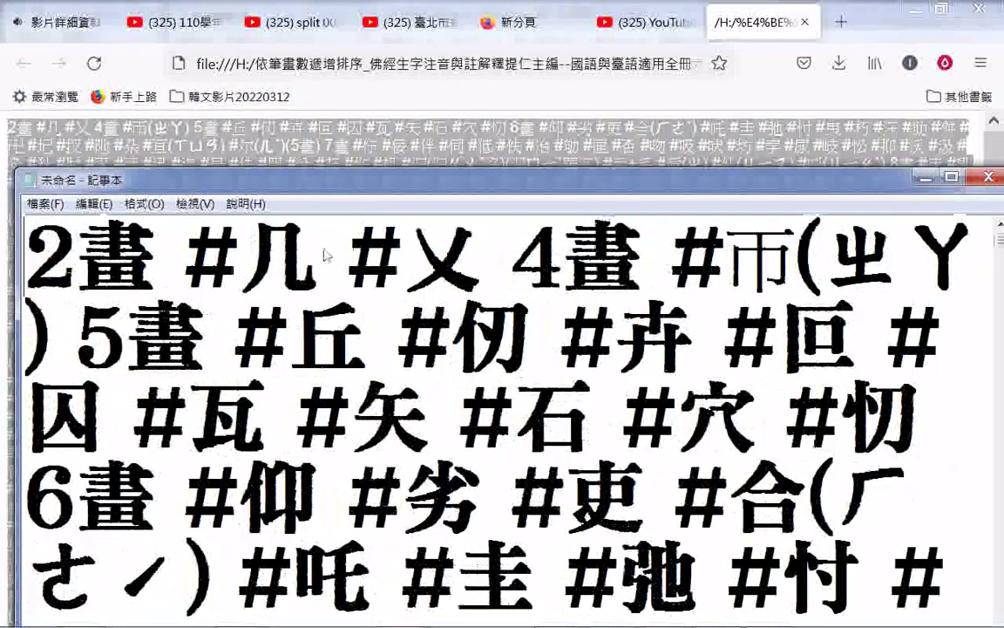
pyautogui.press('pagedown')
pyautogui.press('pagedown')
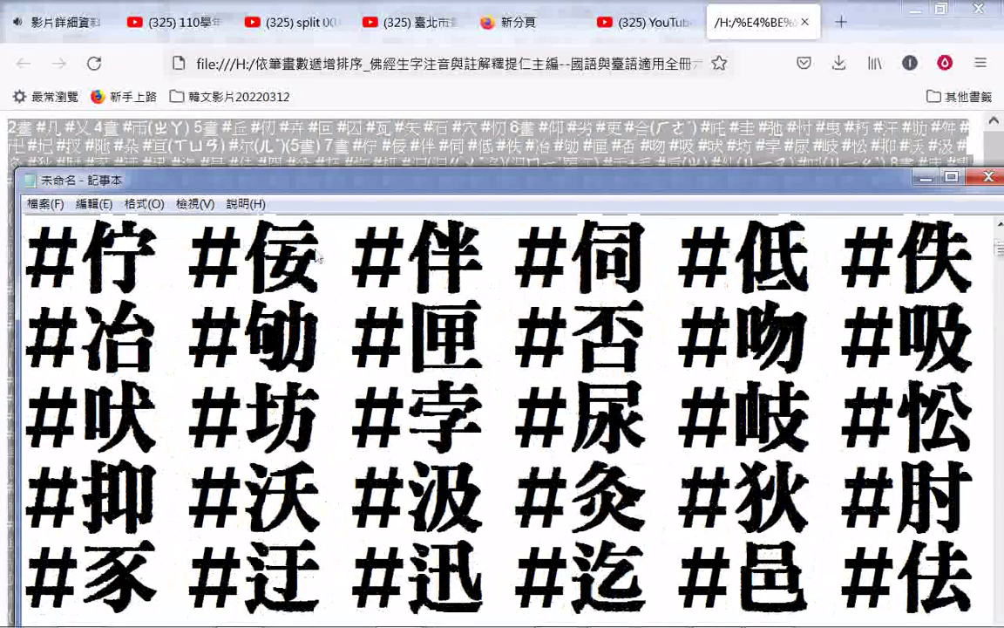
pyautogui.press('pagedown')
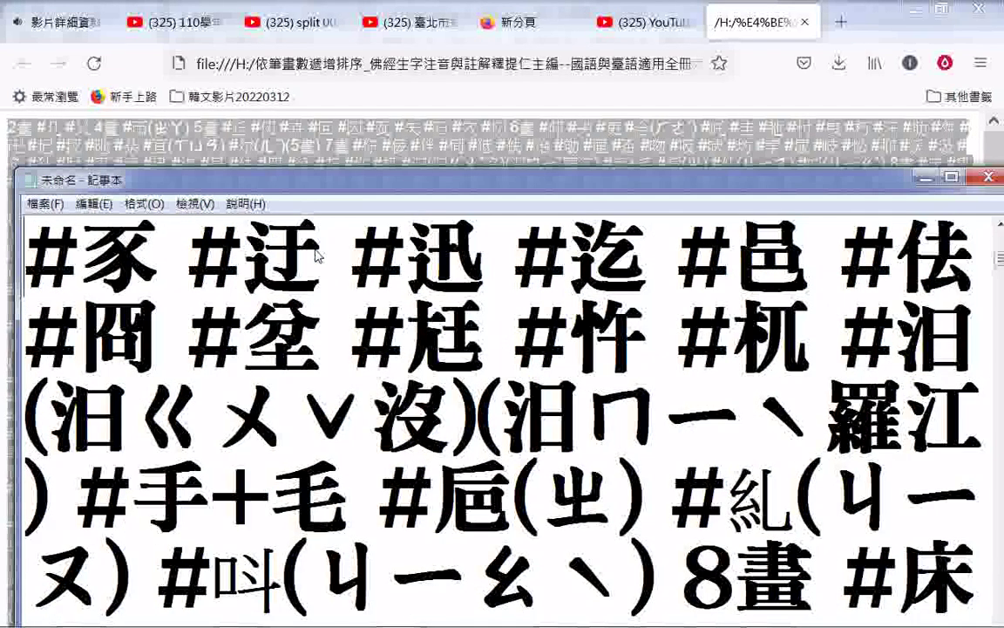
pyautogui.press('pagedown')
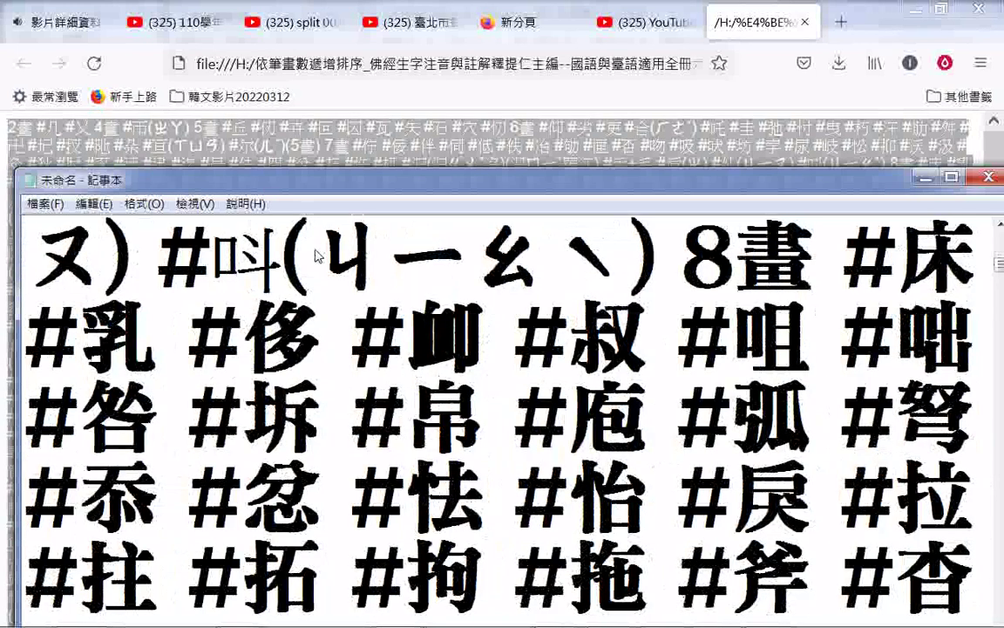
pyautogui.press('pagedown')
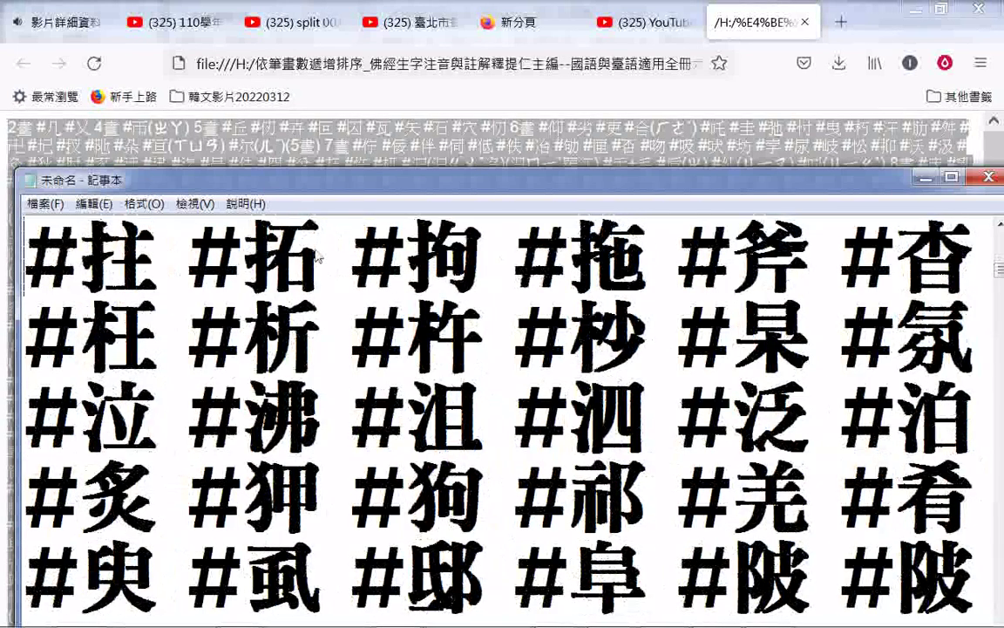
pyautogui.press('pagedown')
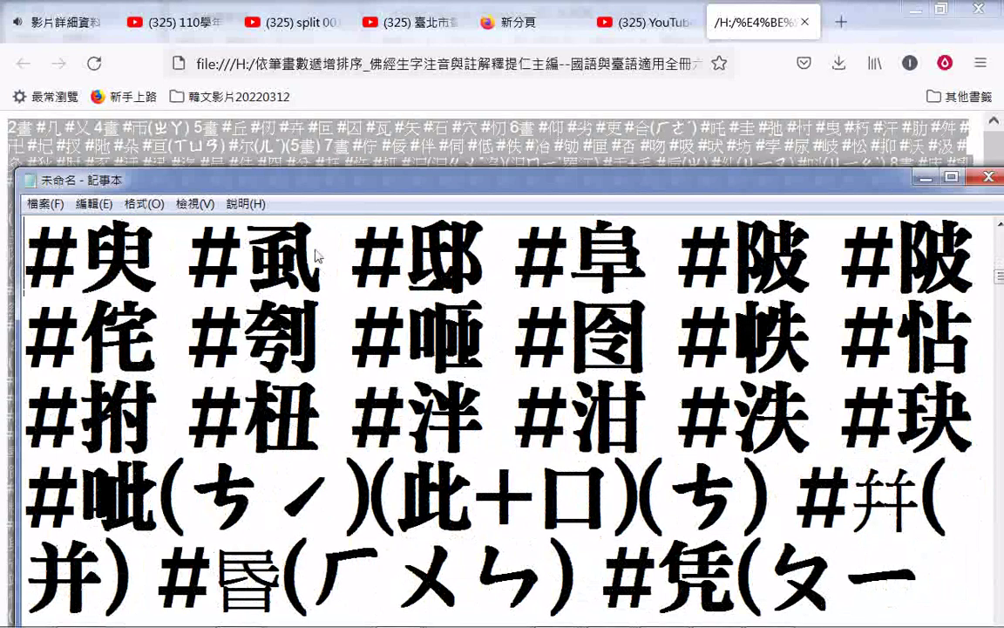
pyautogui.press('pagedown')
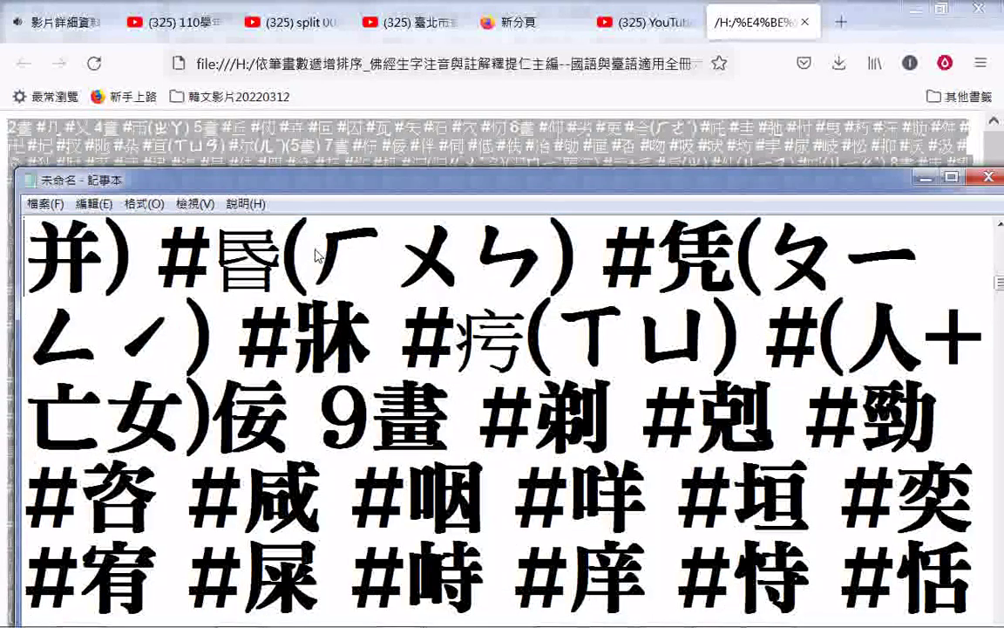
pyautogui.press('pagedown')
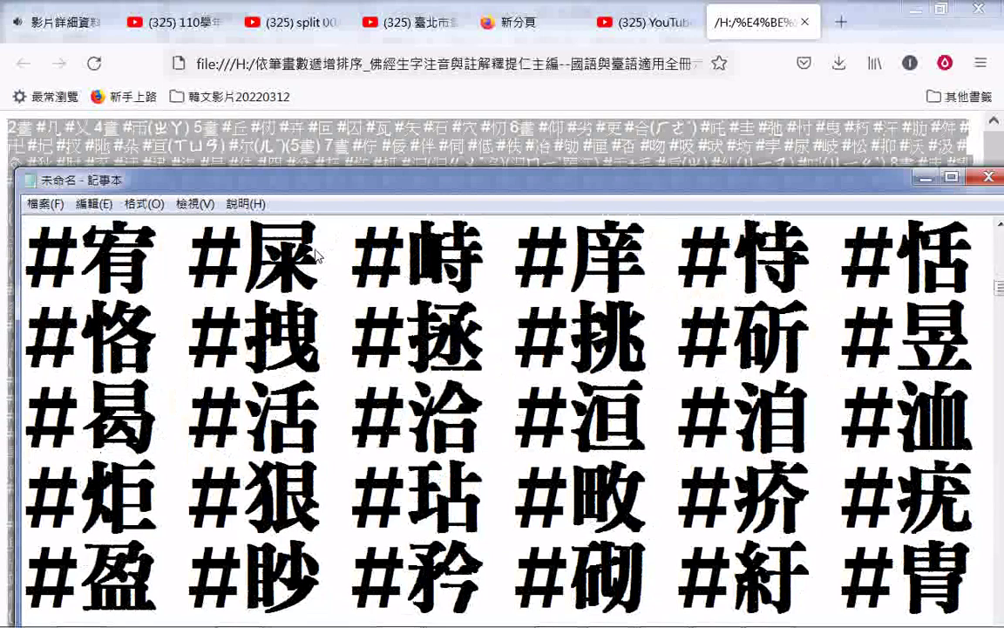
pyautogui.press('pagedown')
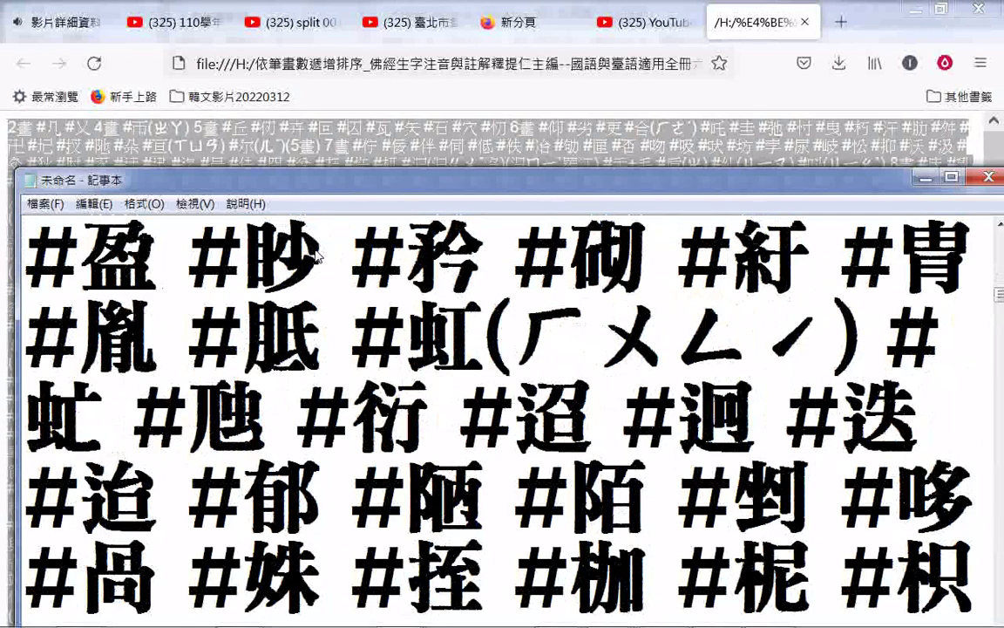
pyautogui.press('pagedown')
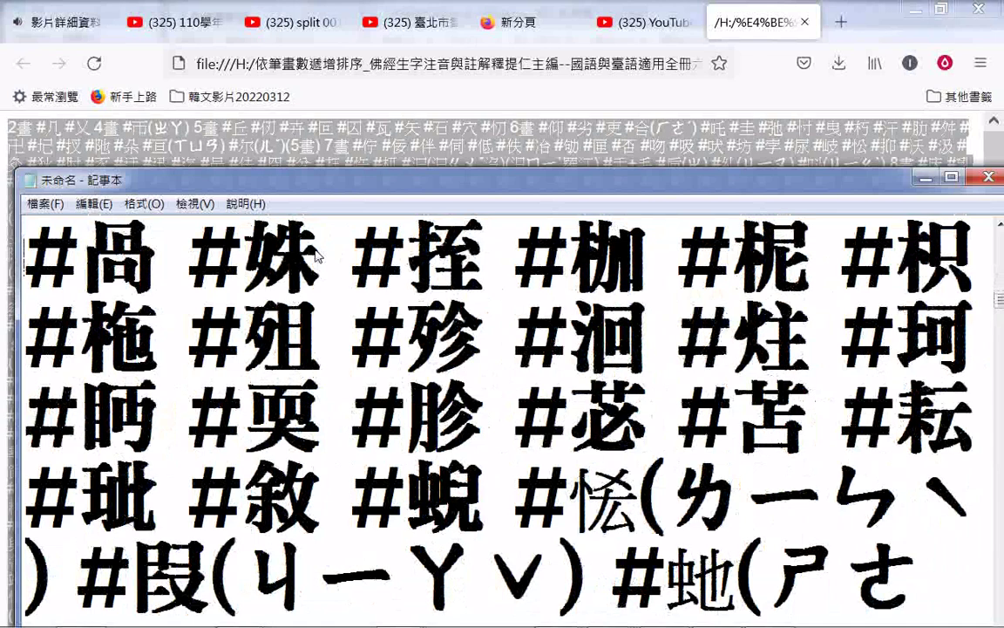
pyautogui.press('pagedown')
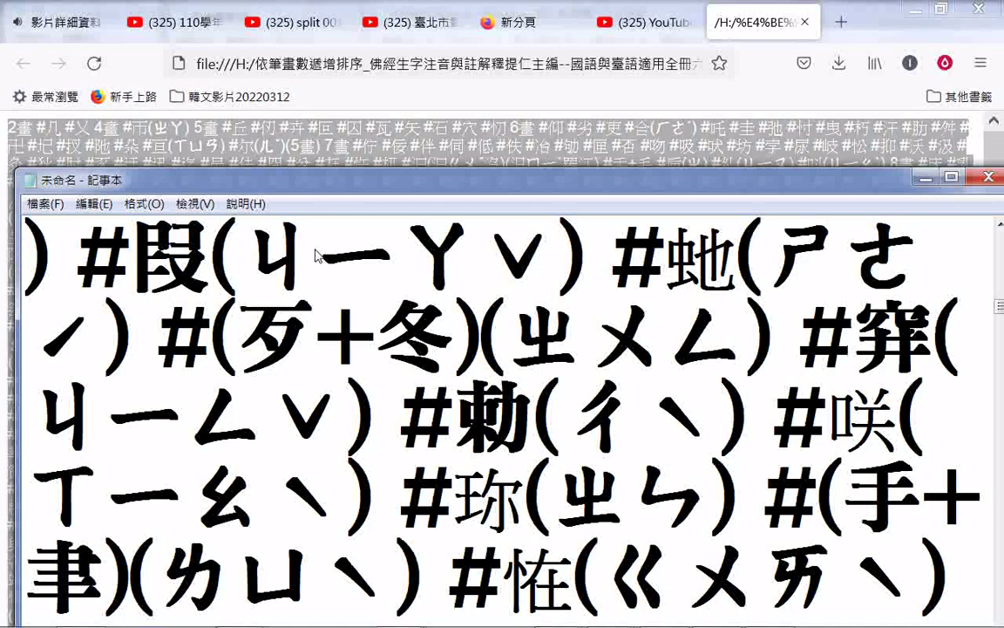
pyautogui.press('pagedown')
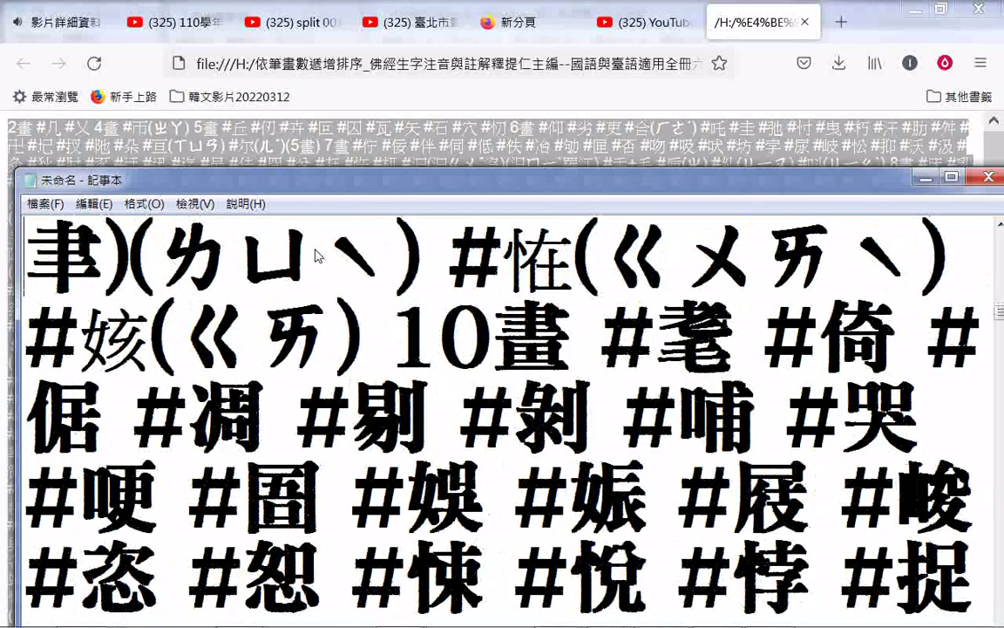
pyautogui.press('pagedown')
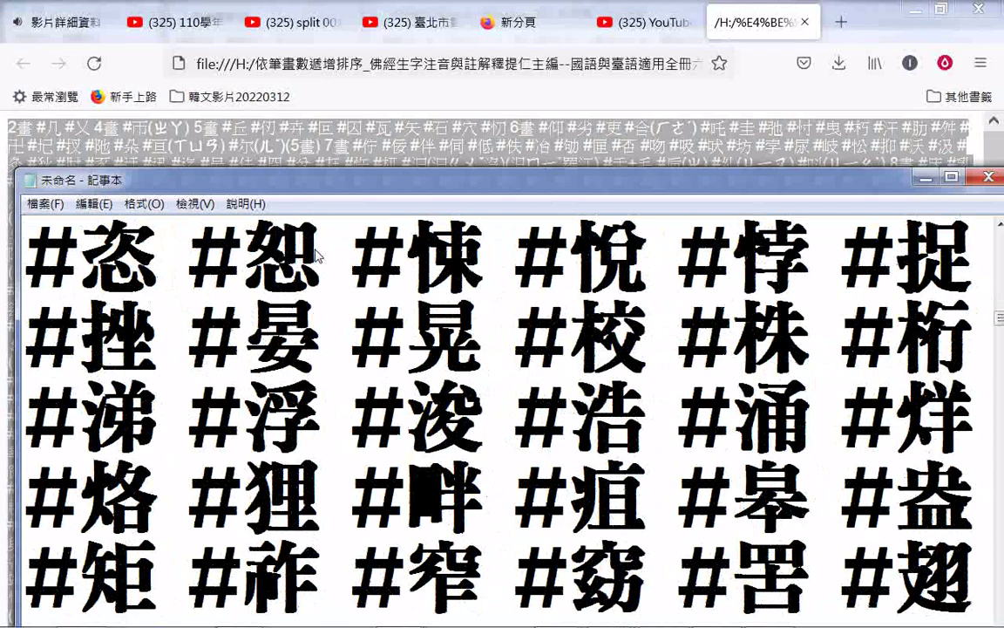
pyautogui.press('pagedown')
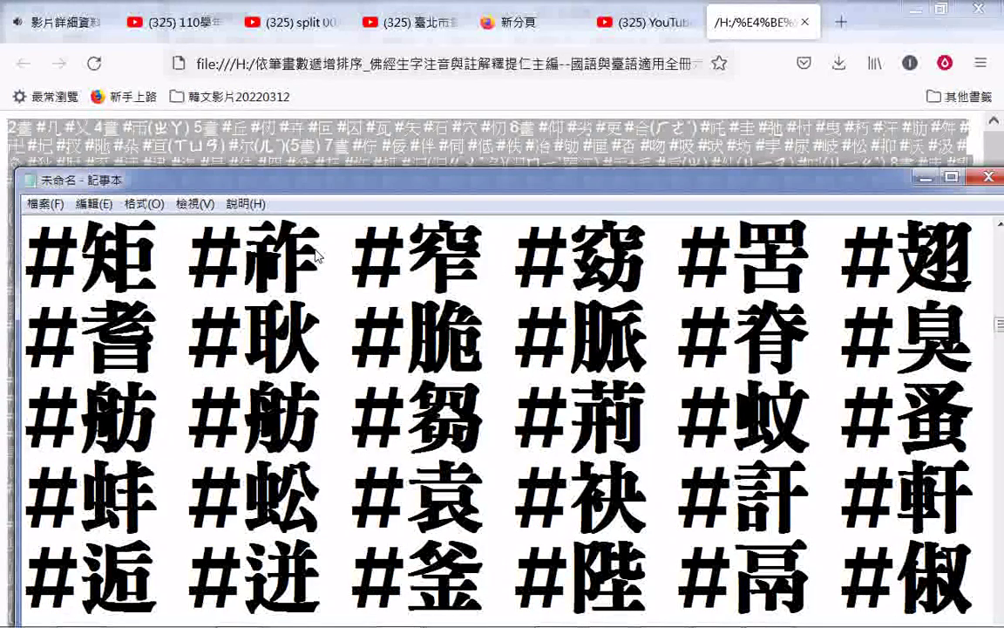
pyautogui.press('pagedown')
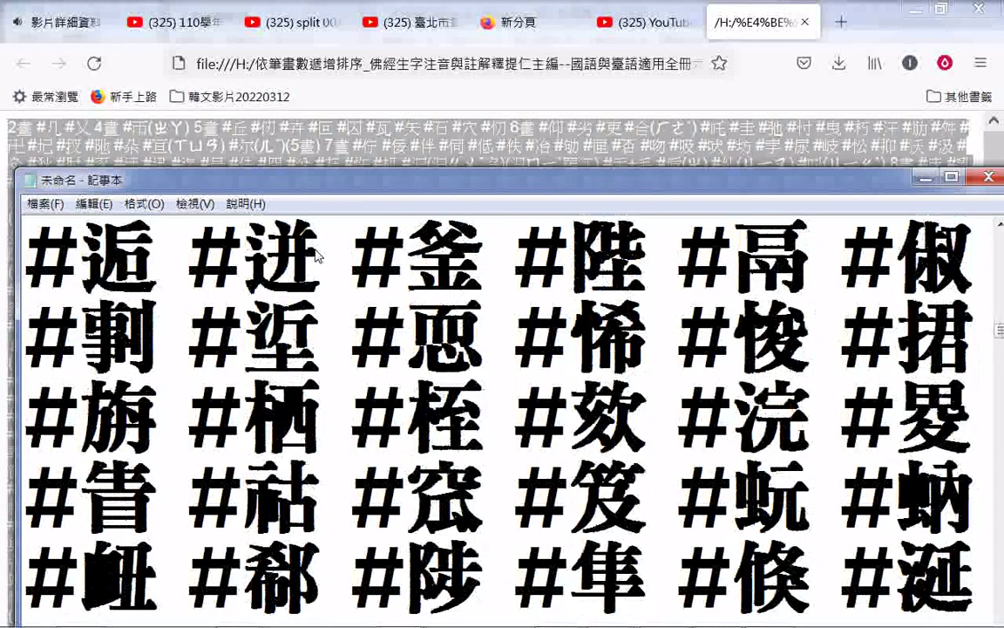
pyautogui.press('pagedown')
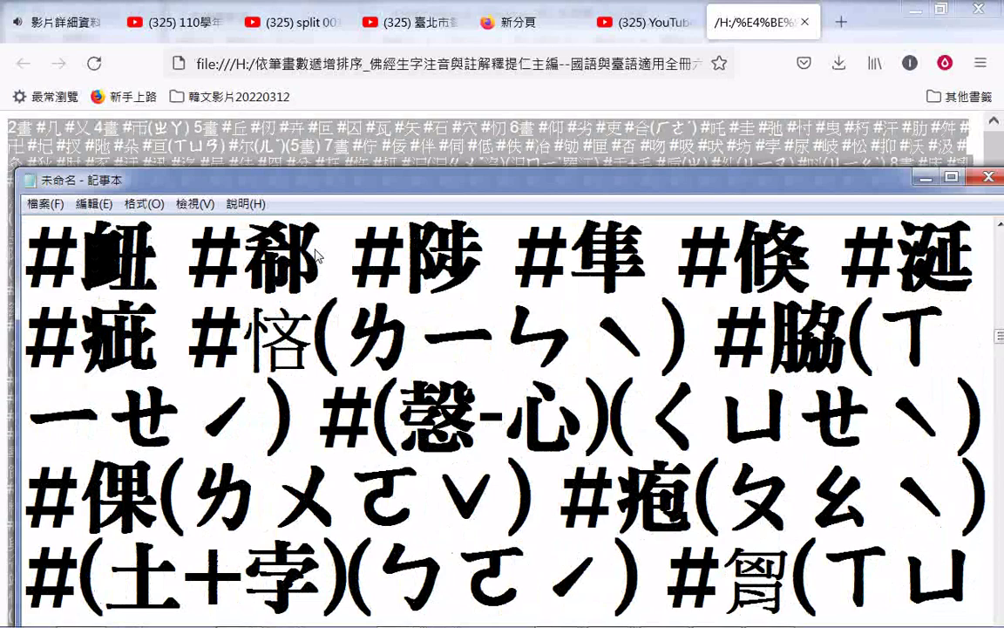
pyautogui.press('pagedown')
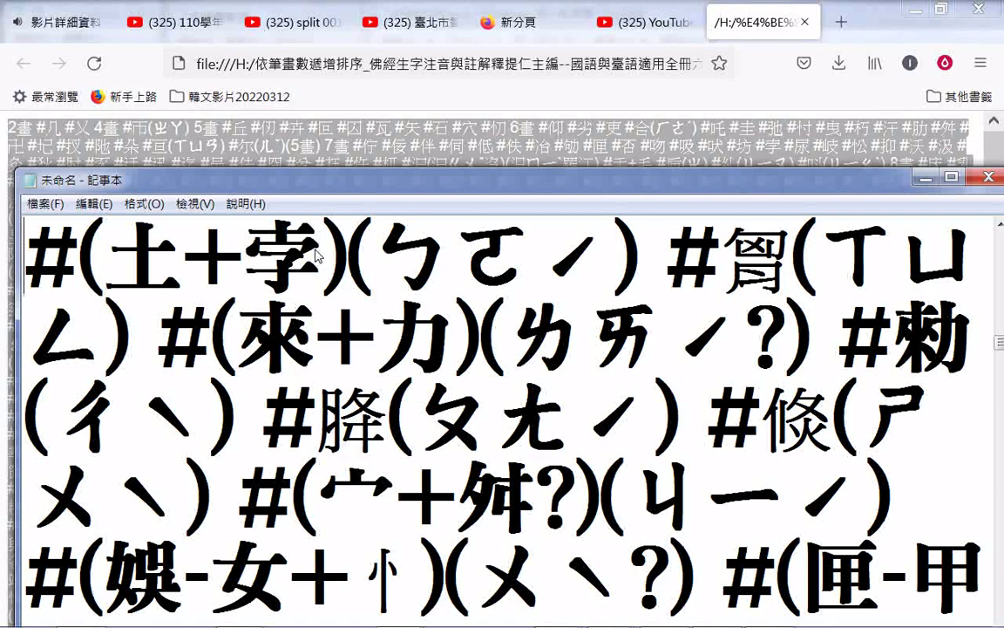
pyautogui.press('pagedown')
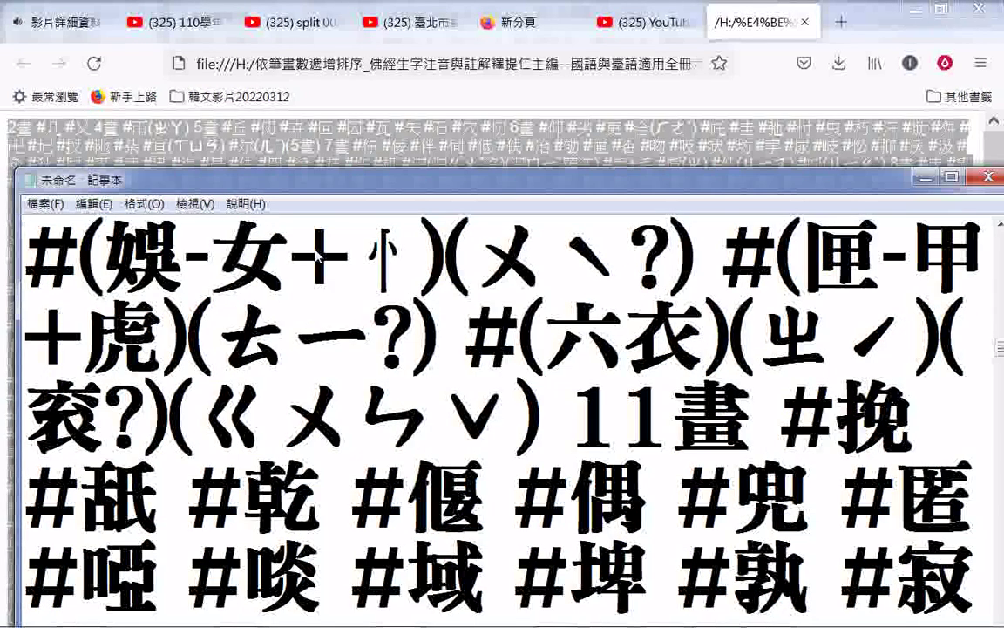
pyautogui.press('pagedown')
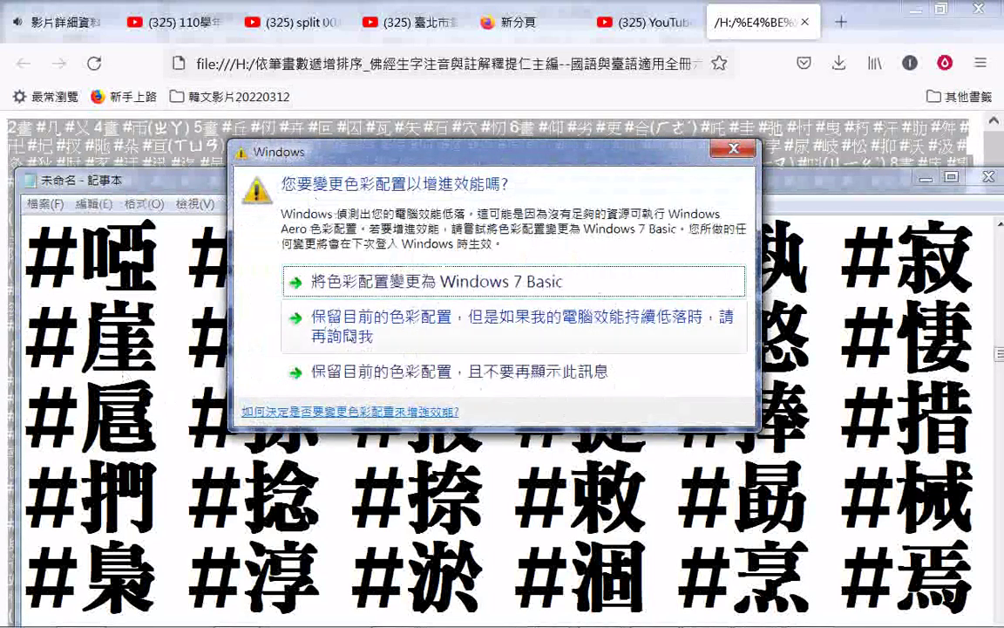
# - Keep the current color scheme without showing the performance message again, and return to the character list in Notepad
pyautogui.click(379, 377)
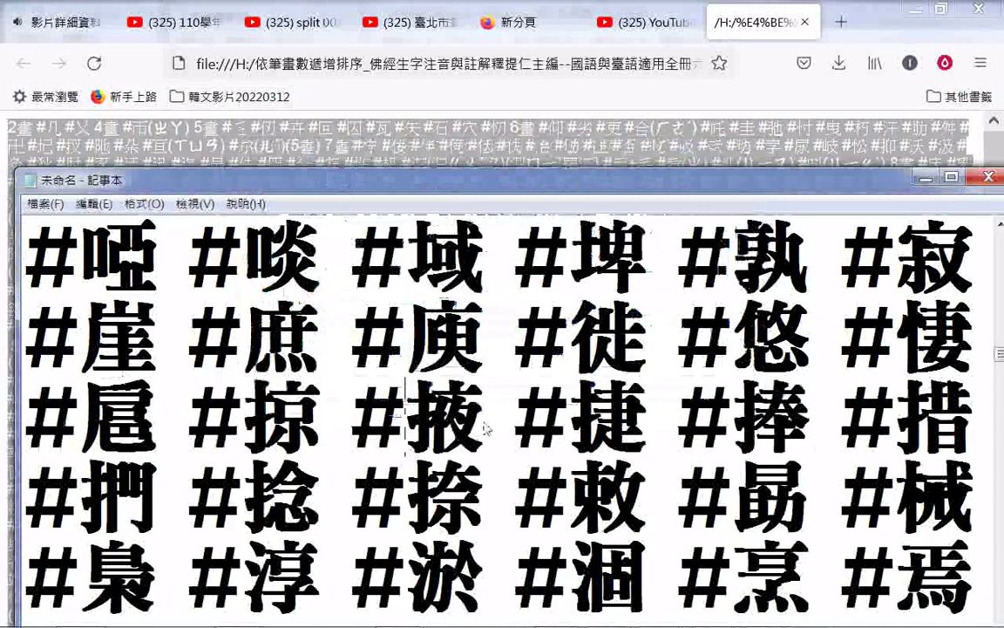
pyautogui.click(981, 505)
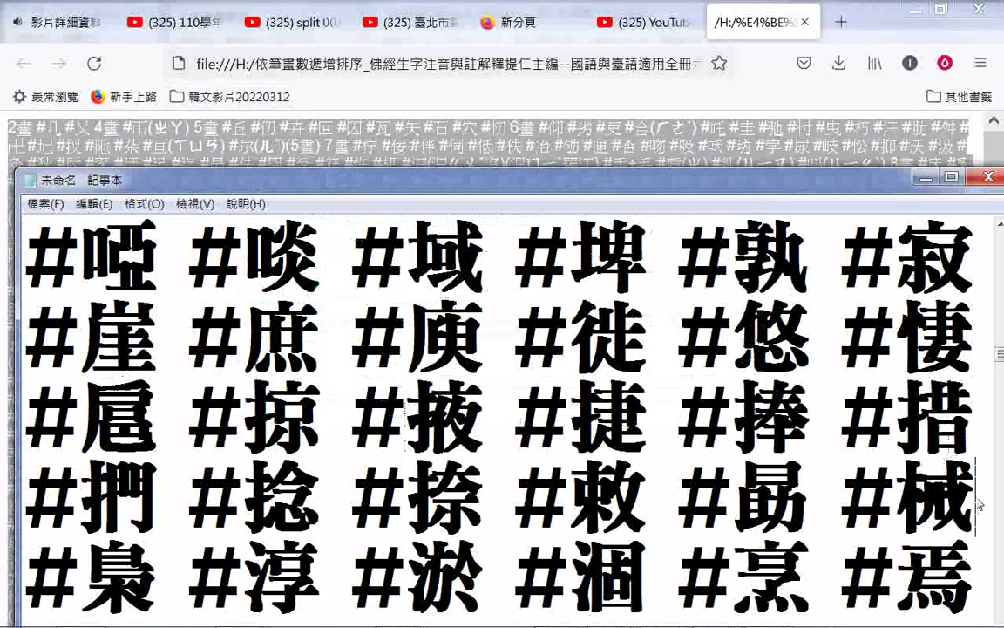
# - Read through the rest of the 11畫 group, examining its characters, component notes and Zhuyin, up to the 12畫 heading
pyautogui.press('pagedown')
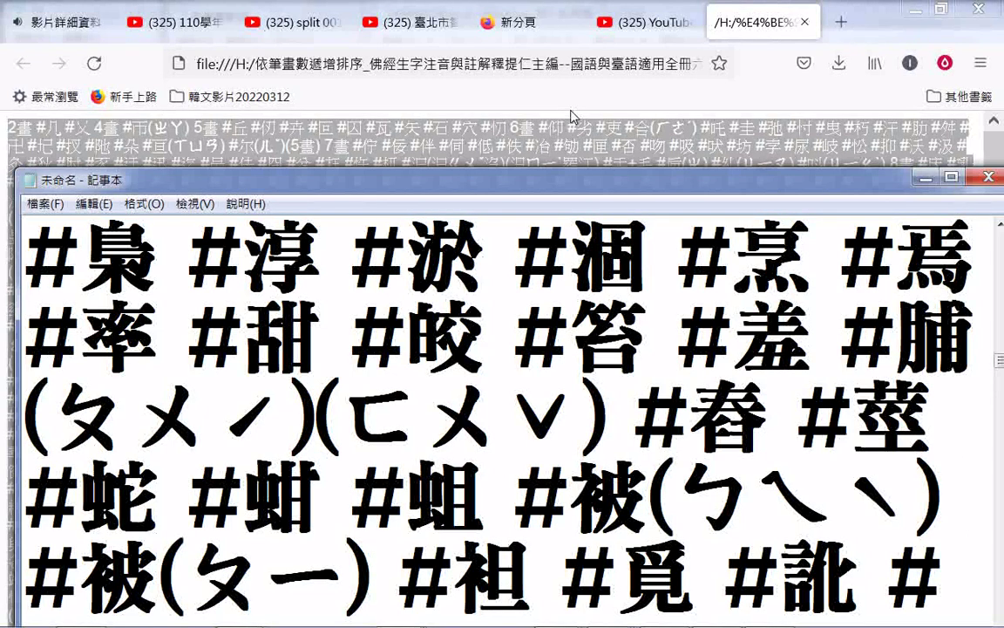
pyautogui.press('pagedown')
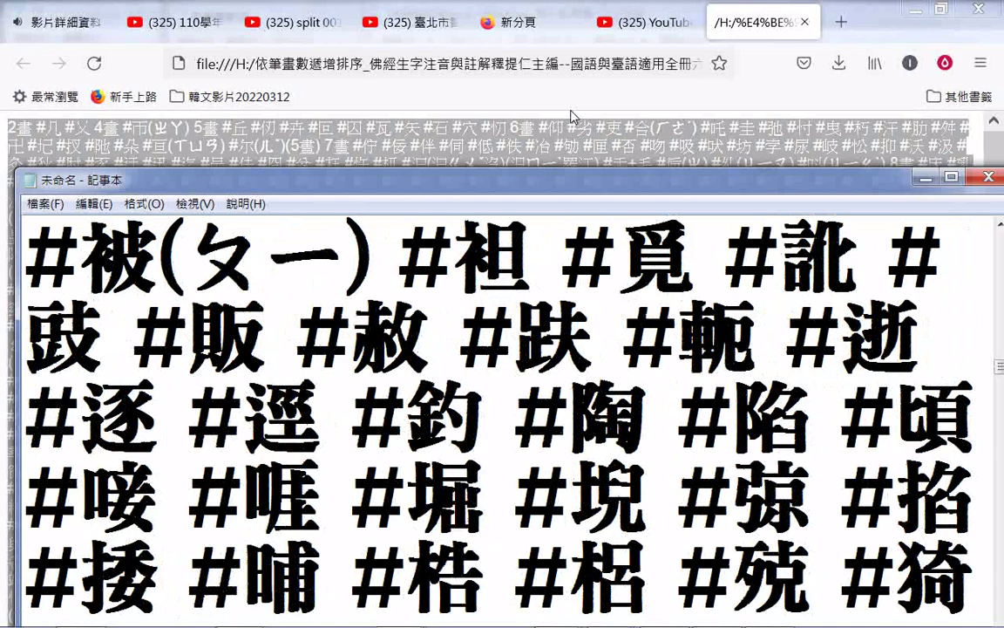
pyautogui.press('pagedown')
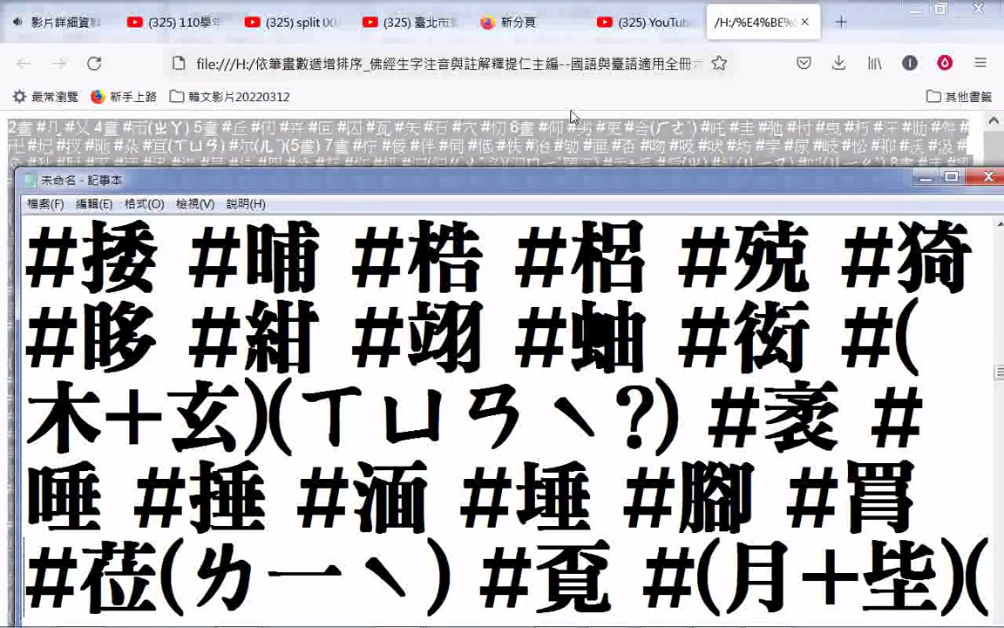
pyautogui.press('pagedown')
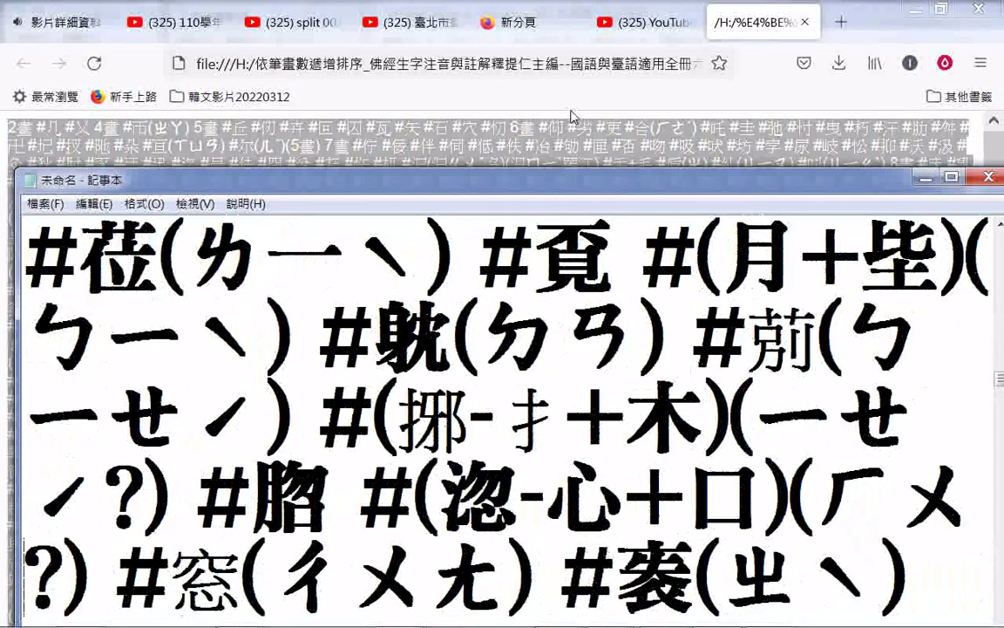
pyautogui.press('pagedown')
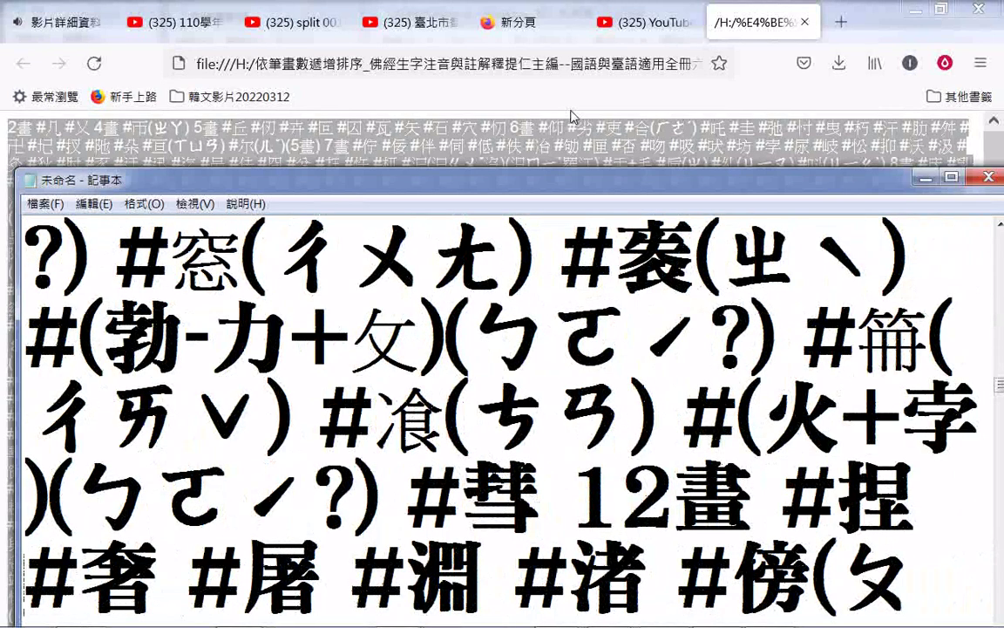
# - Examine the characters and Zhuyin notes from the 12畫 group onward, up to the 14畫 heading
pyautogui.press('pagedown')
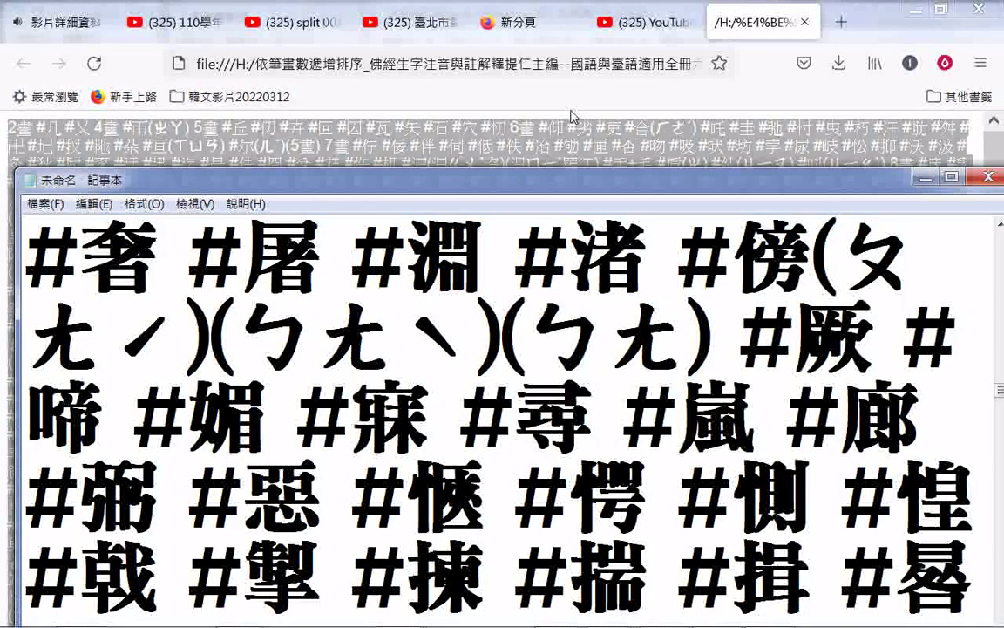
pyautogui.press('pagedown')
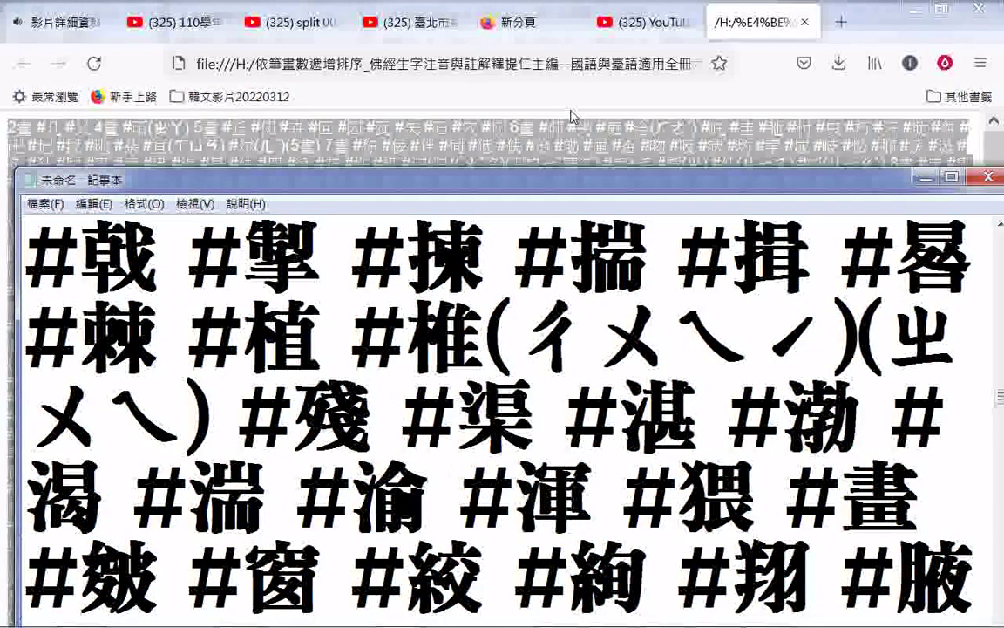
pyautogui.press('pagedown')
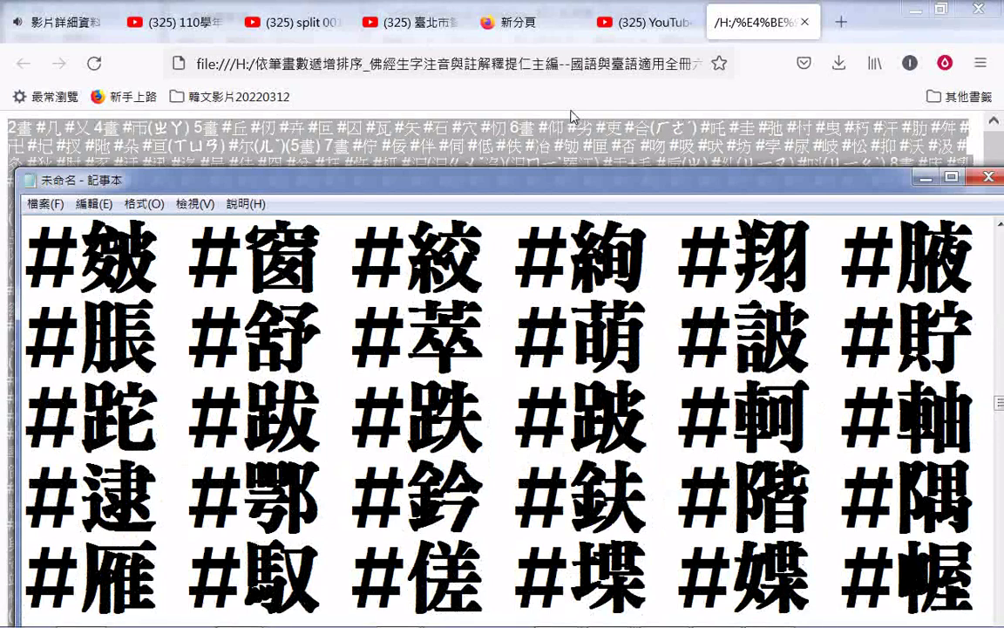
pyautogui.press('pagedown')
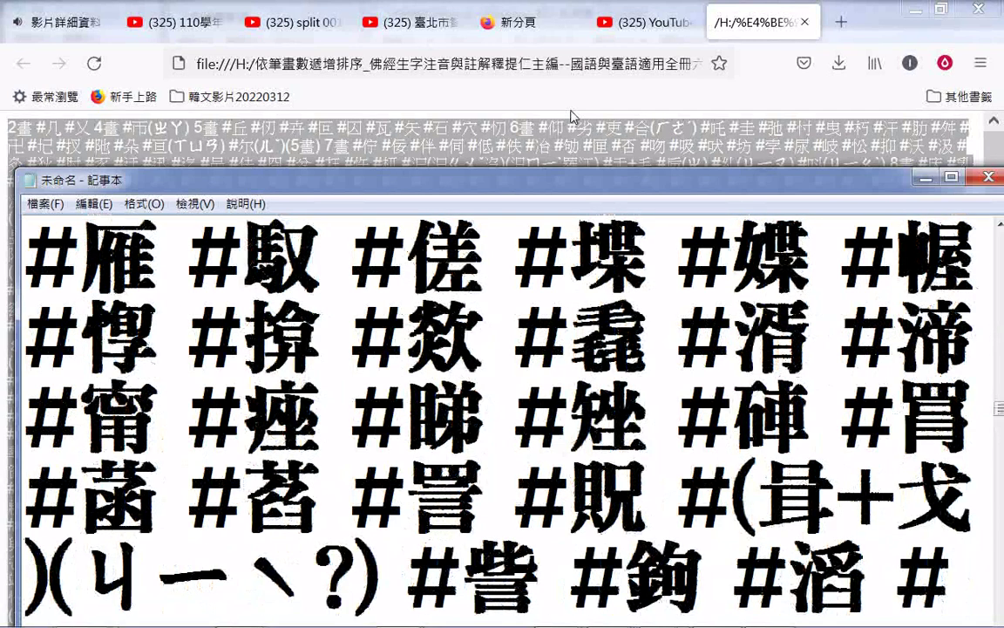
pyautogui.press('pagedown')
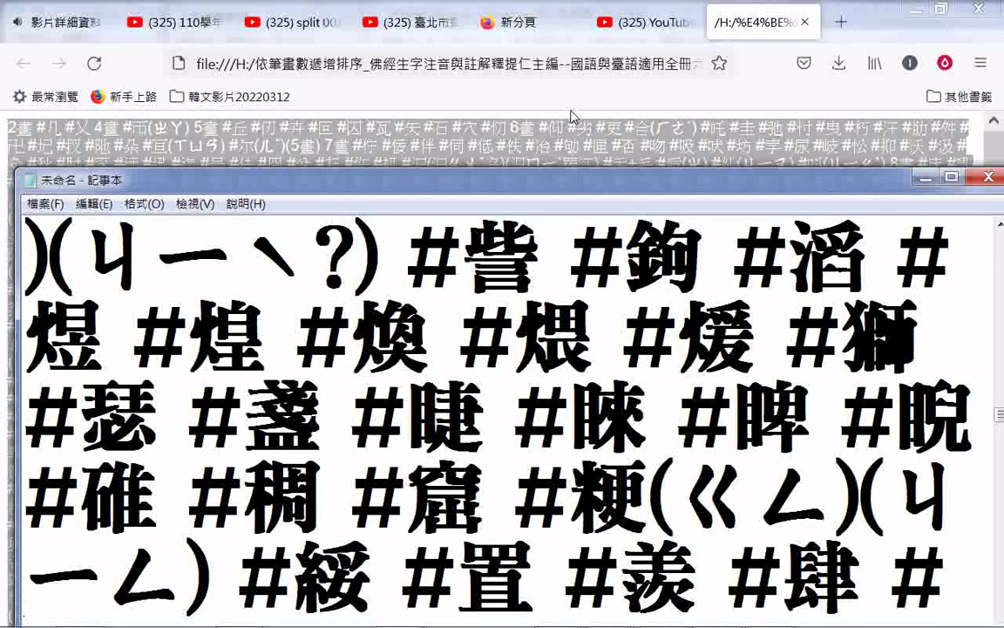
pyautogui.press('pagedown')
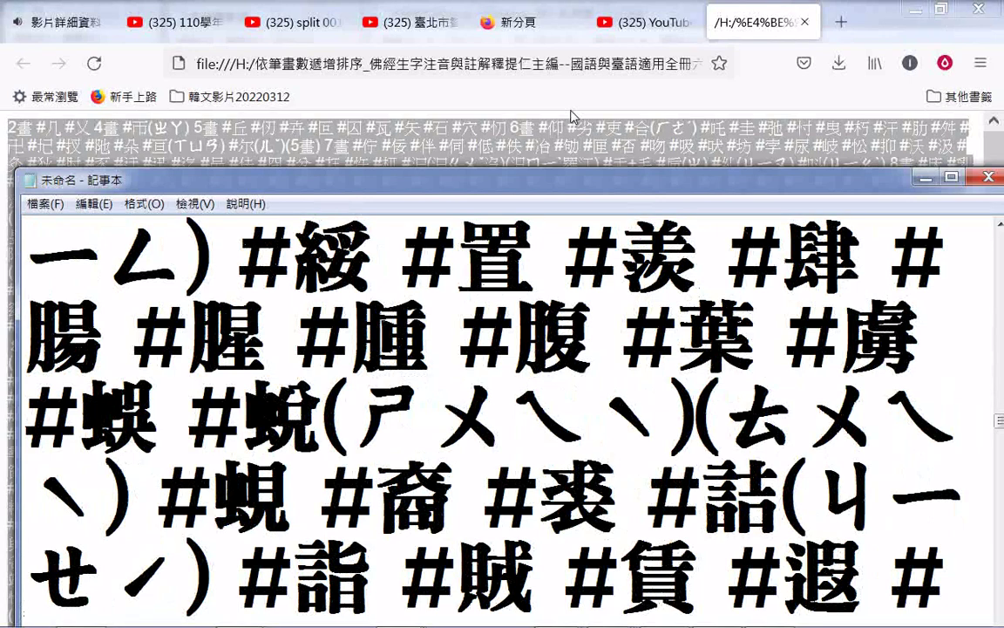
pyautogui.press('pagedown')
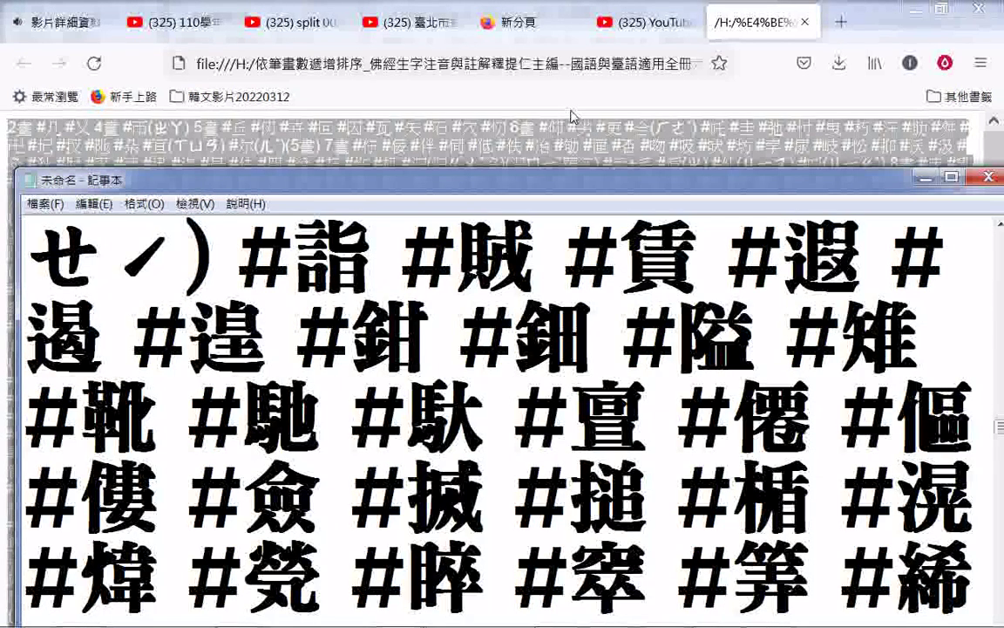
pyautogui.press('pagedown')
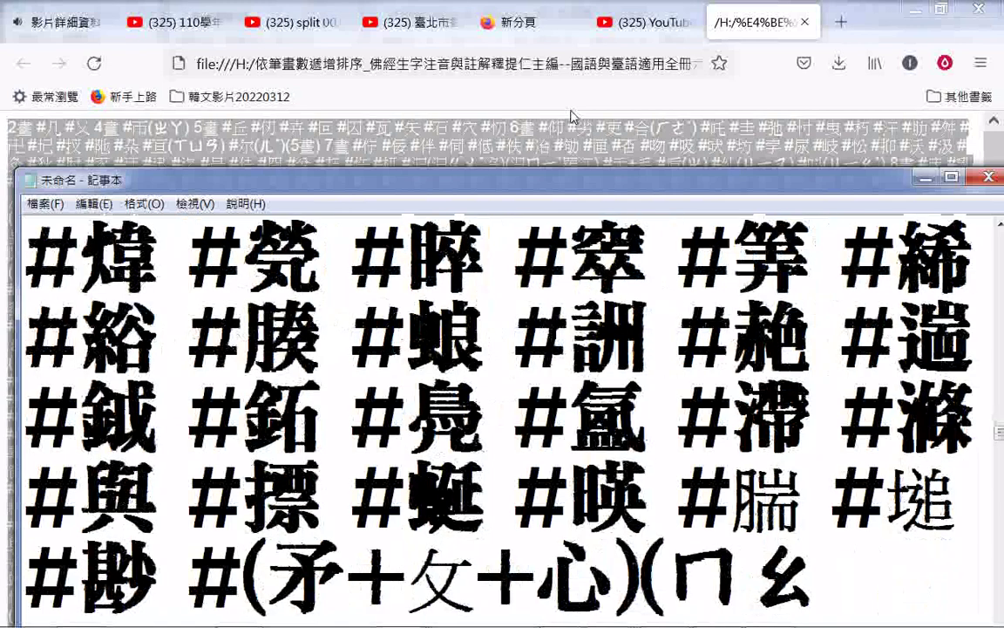
pyautogui.press('pagedown')
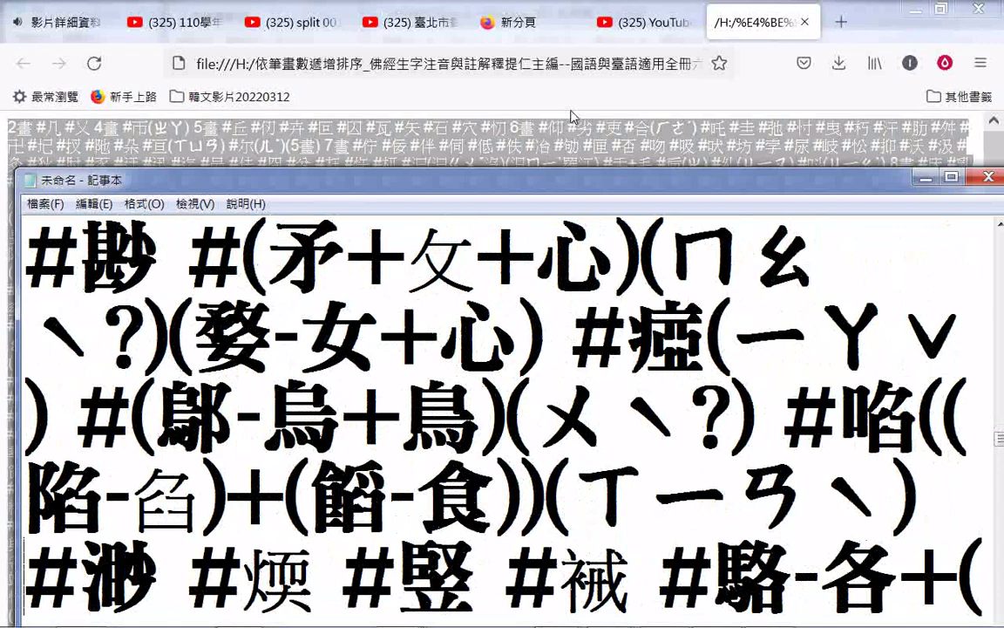
pyautogui.press('pagedown')
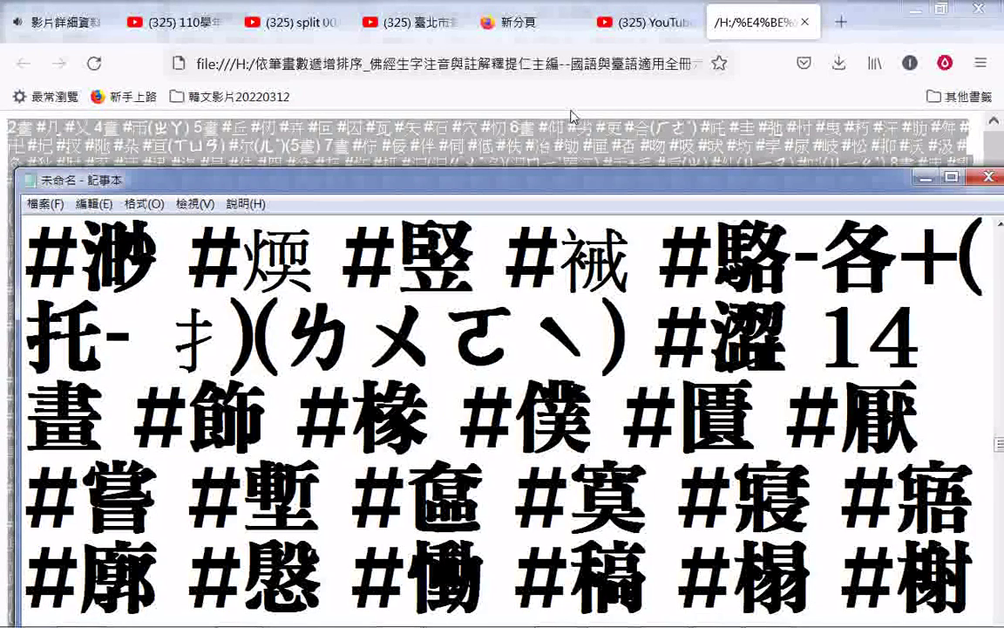
# - Read through the 14畫 characters and their pronunciation and component notes up to the 15畫 heading
pyautogui.press('pagedown')
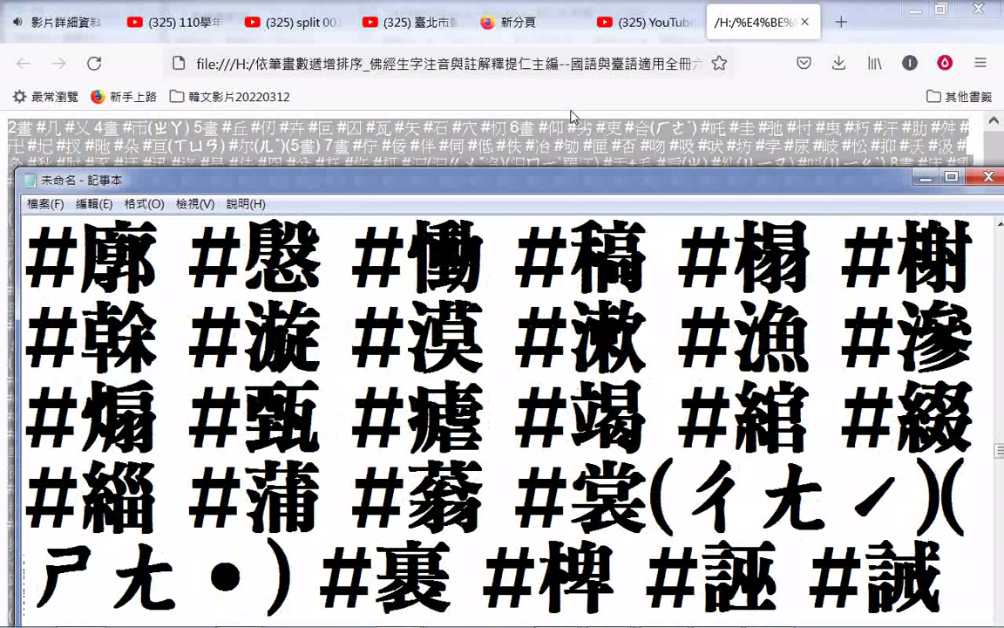
pyautogui.press('pagedown')
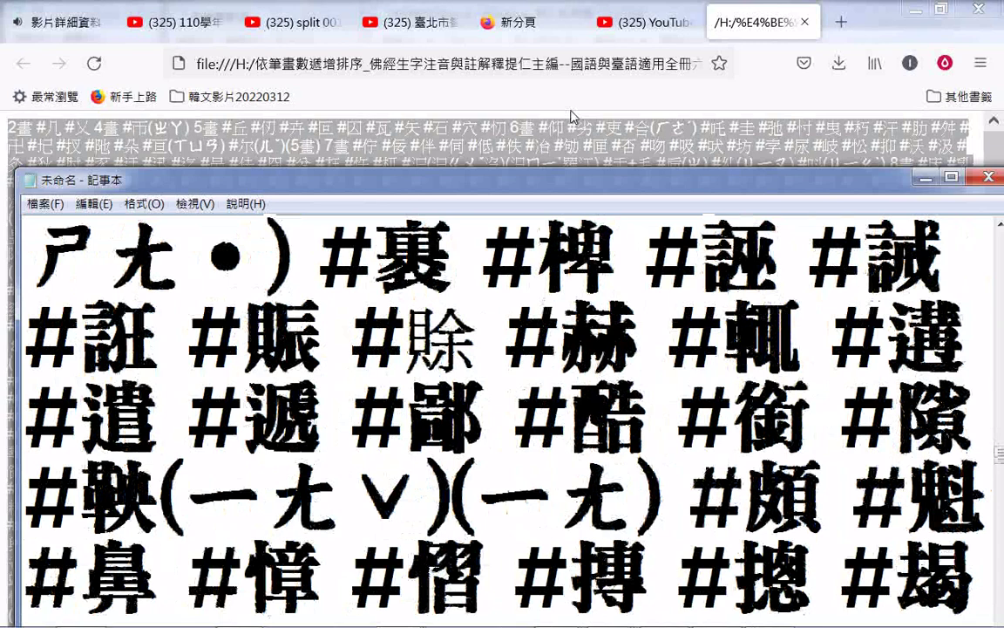
pyautogui.press('pagedown')
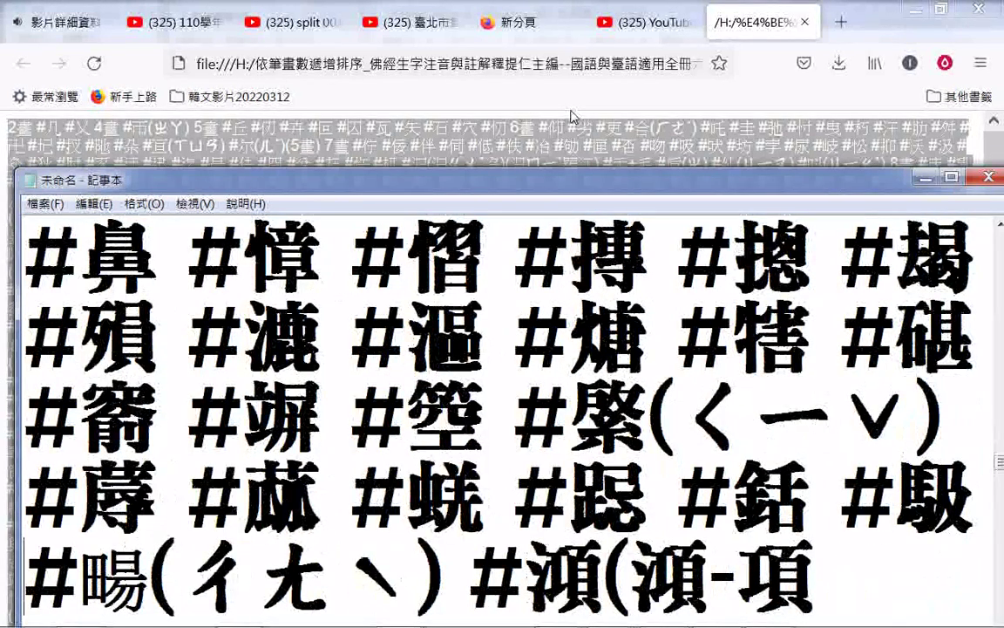
pyautogui.press('pagedown')
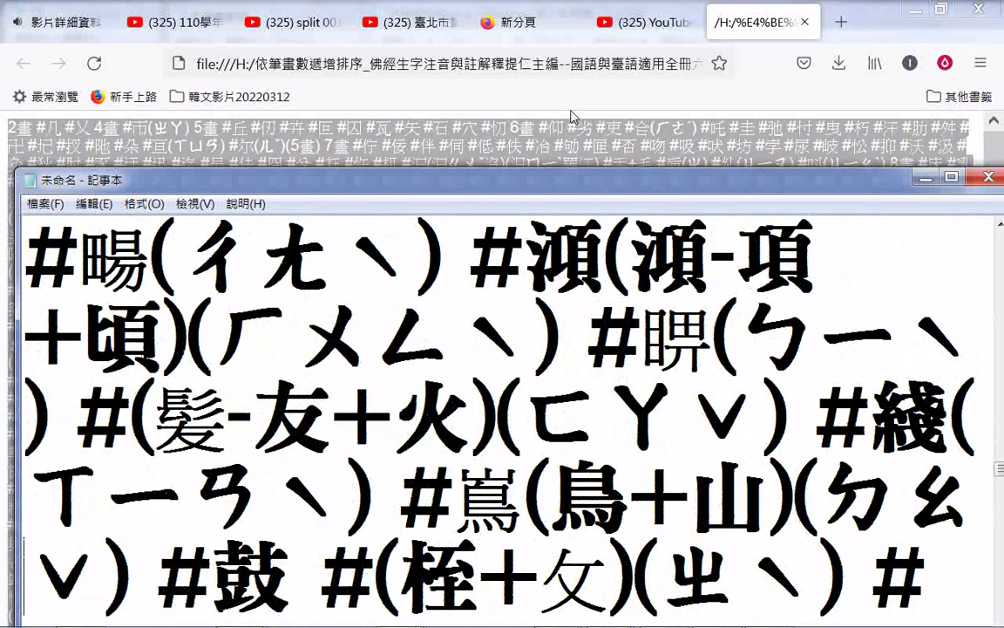
pyautogui.press('pagedown')
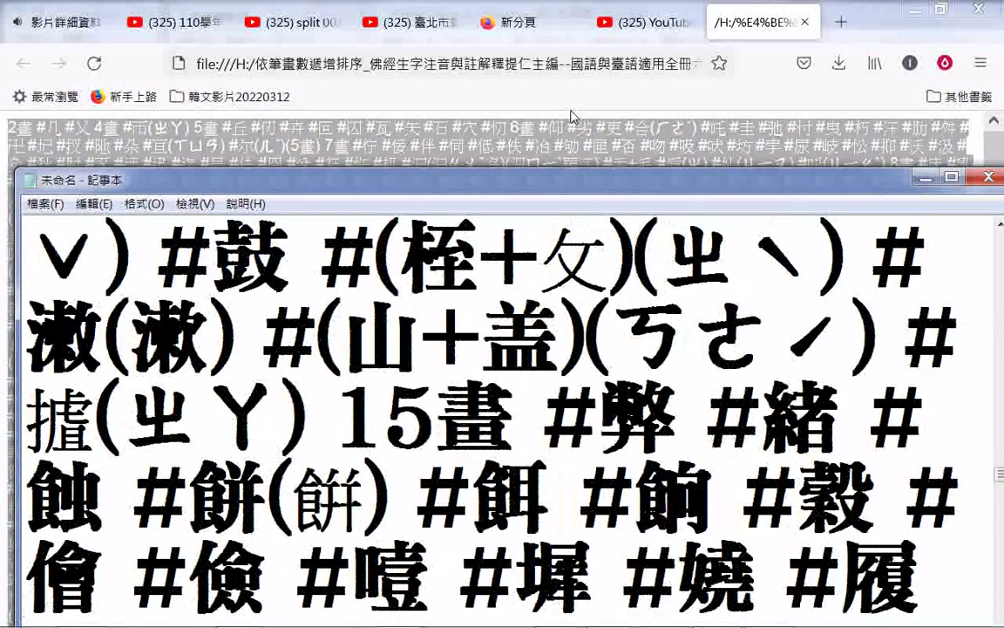
# - Review the 15畫 characters, including the composed-character descriptions and Zhuyin notes, up to the 16畫 heading
pyautogui.press('pagedown')
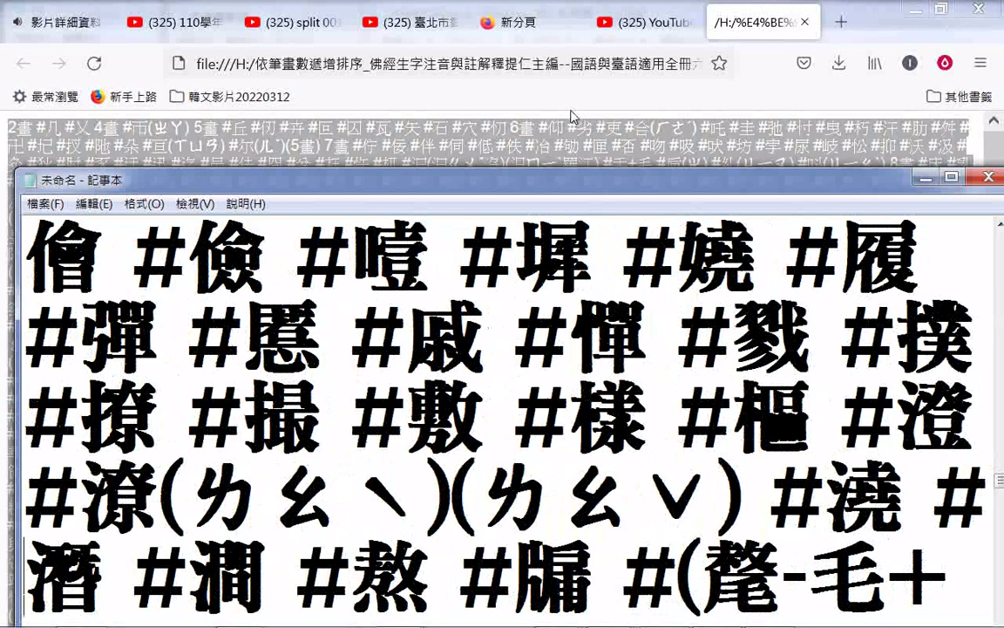
pyautogui.press('pagedown')
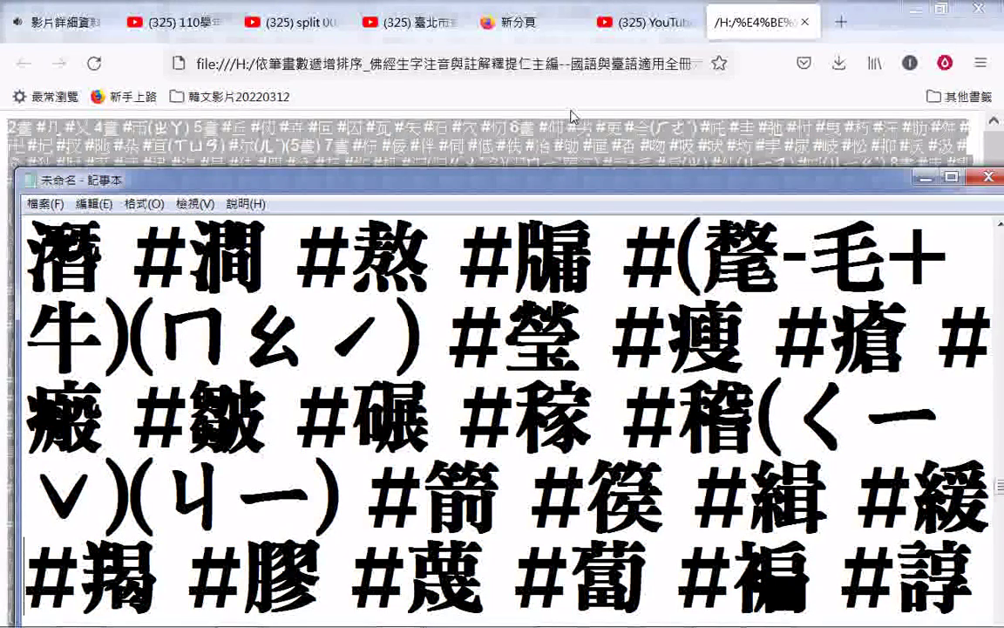
pyautogui.click(389, 329)
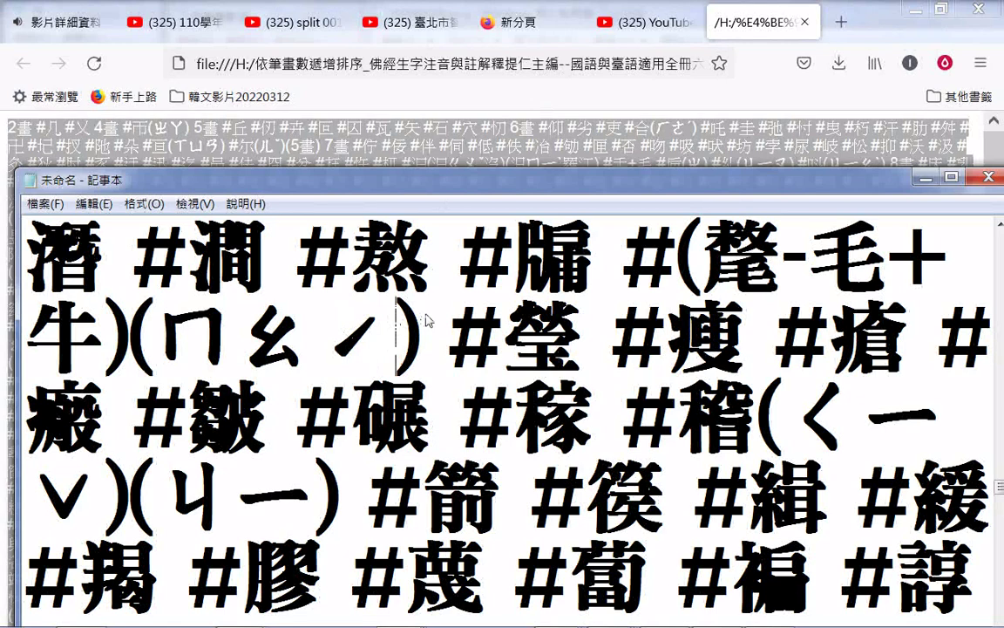
pyautogui.scroll(-5, 426, 320)
pyautogui.scroll(-1, 428, 319)
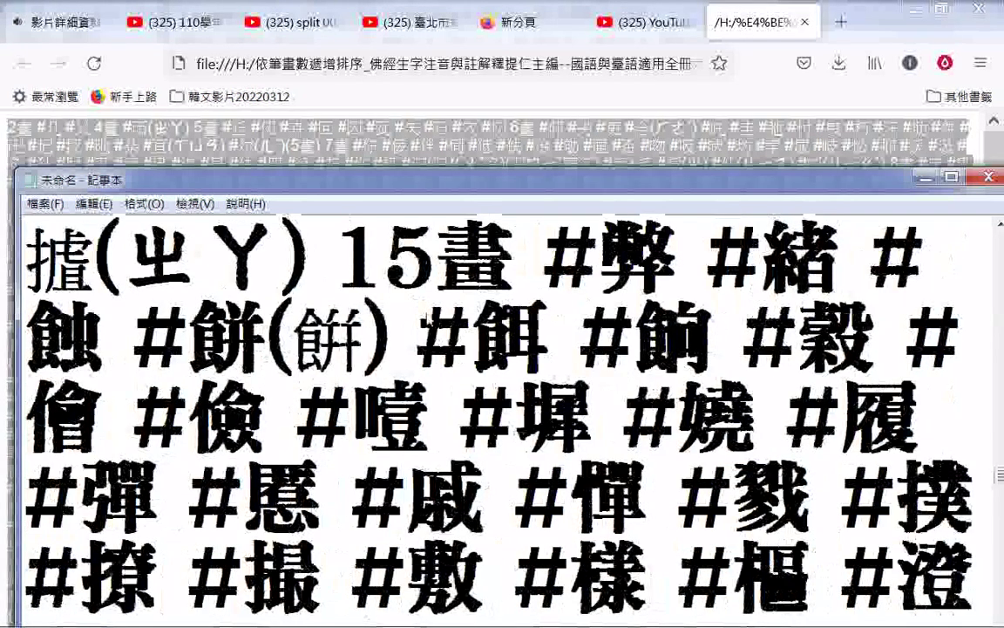
pyautogui.scroll(-1, 428, 319)
pyautogui.scroll(-2, 428, 320)
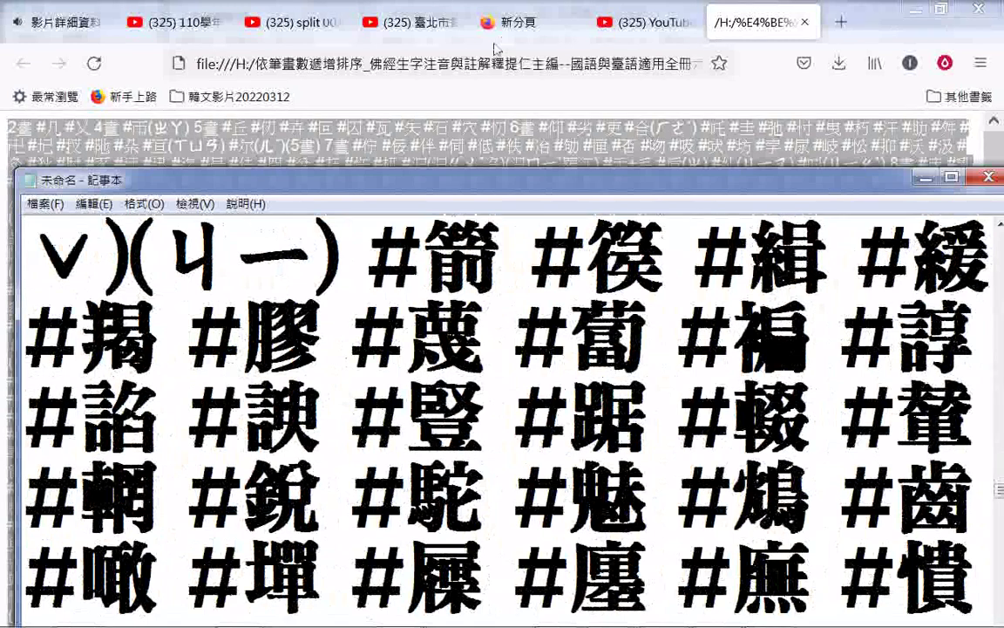
pyautogui.scroll(-1, 494, 48)
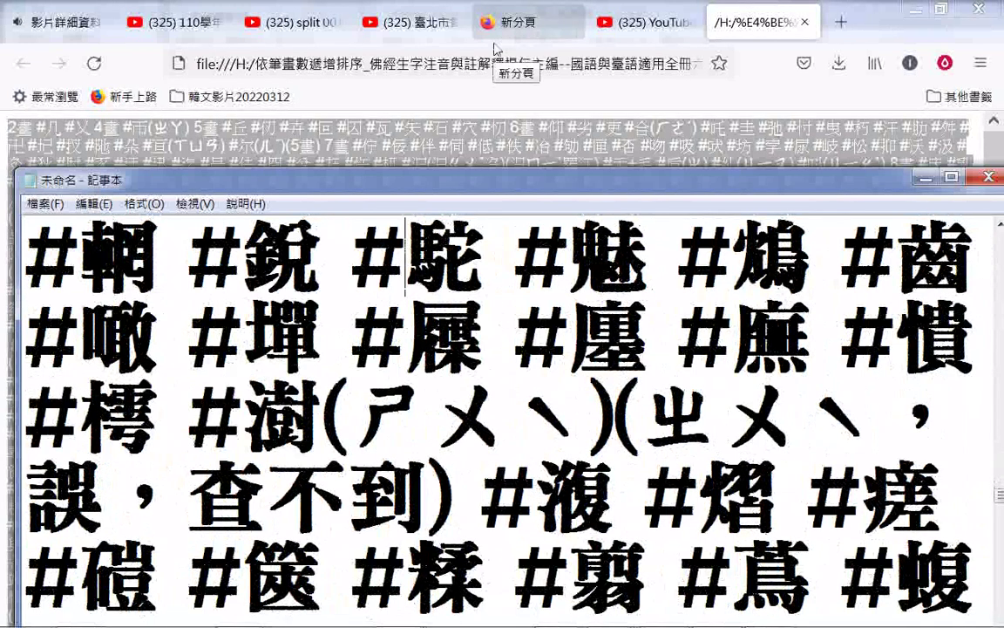
pyautogui.scroll(-3, 494, 48)
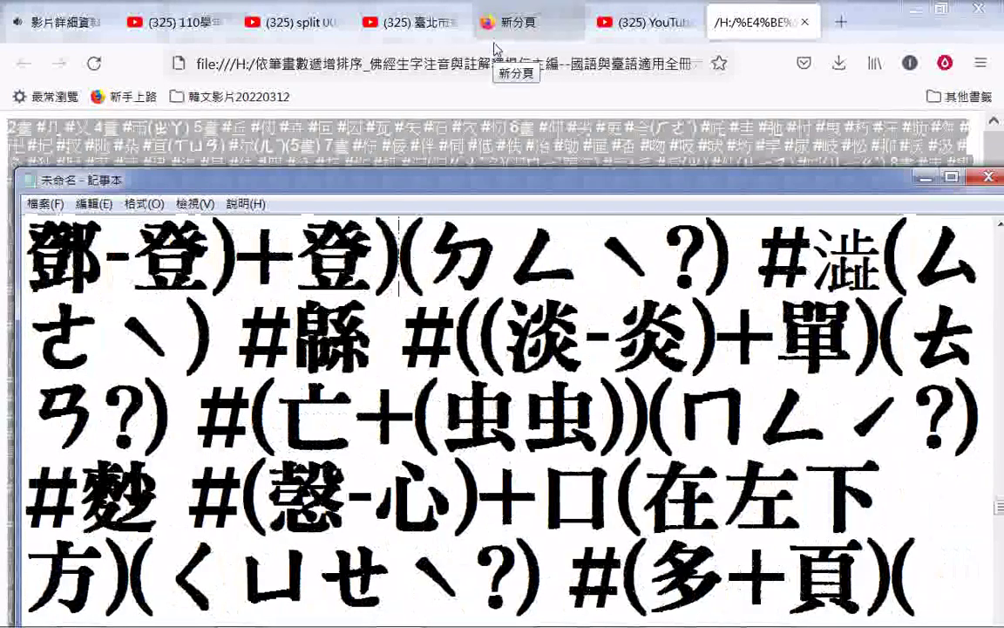
pyautogui.press('pagedown')
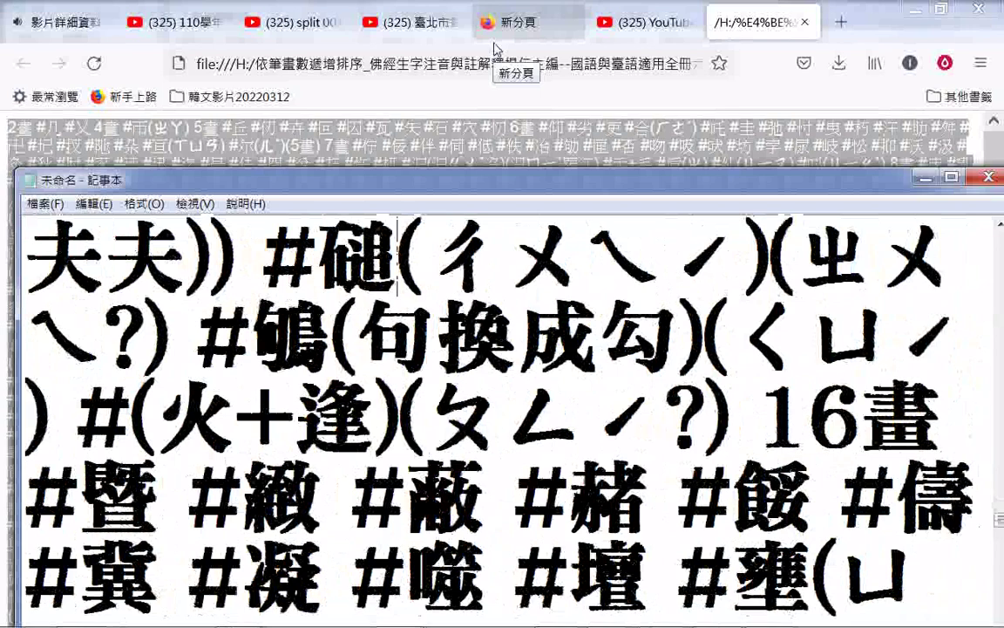
# - Read through the 16畫 characters with their composed-character descriptions and Zhuyin notes, up to the 17畫 heading
pyautogui.press('pagedown')
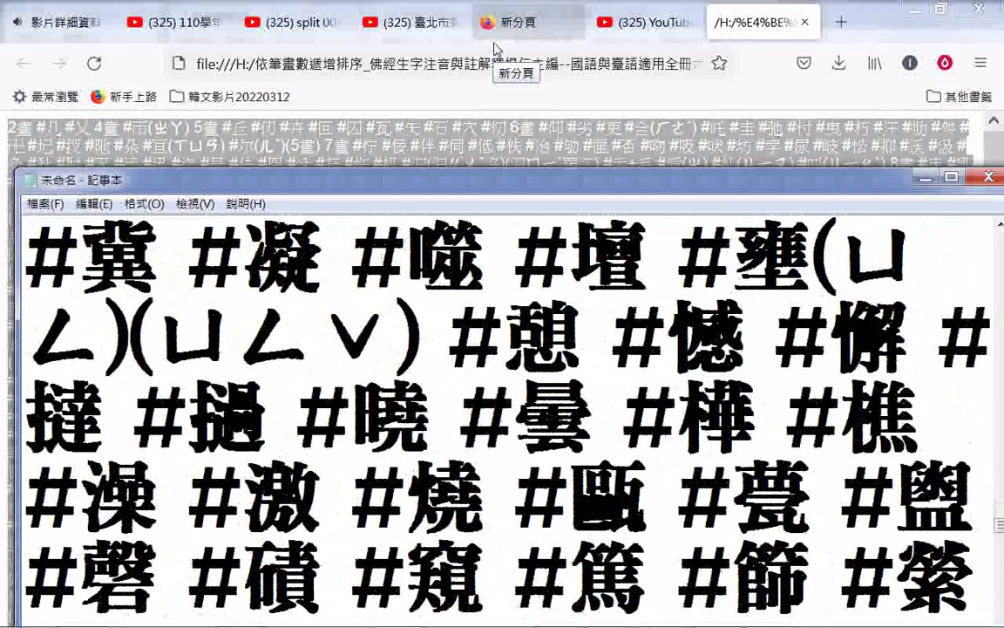
pyautogui.press('pagedown')
pyautogui.press('pagedown')
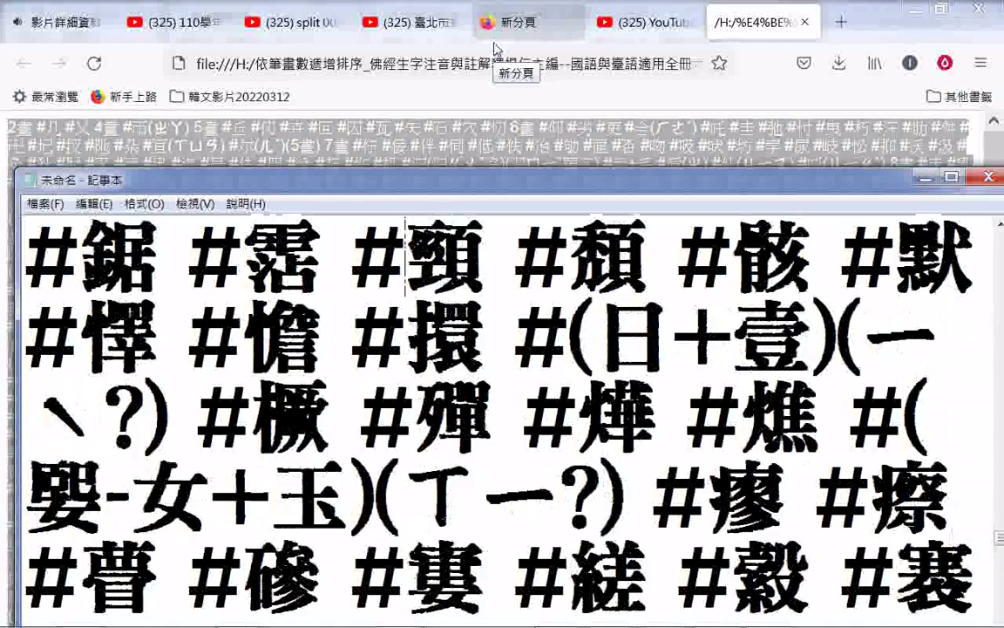
pyautogui.press('pagedown')
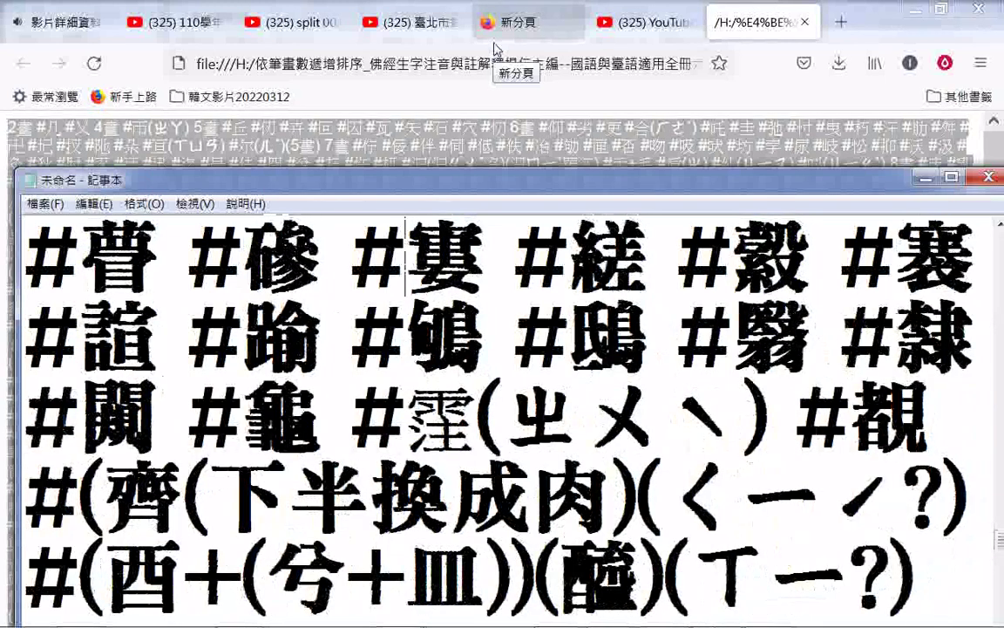
pyautogui.press('pagedown')
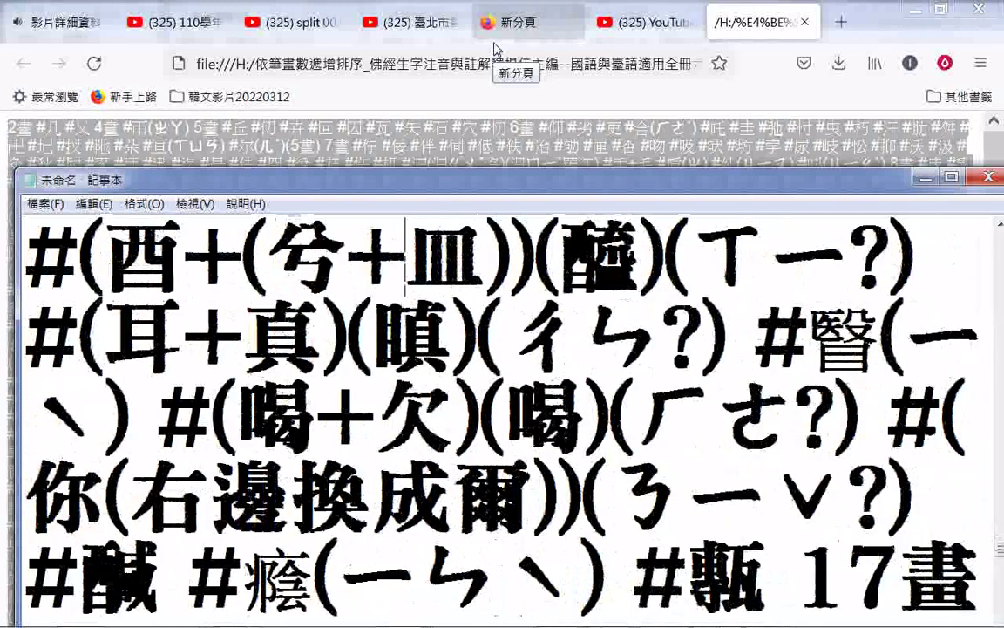
# - Examine the 17畫 characters and their pronunciation and component notes, up to the 18畫 heading
pyautogui.press('pagedown')
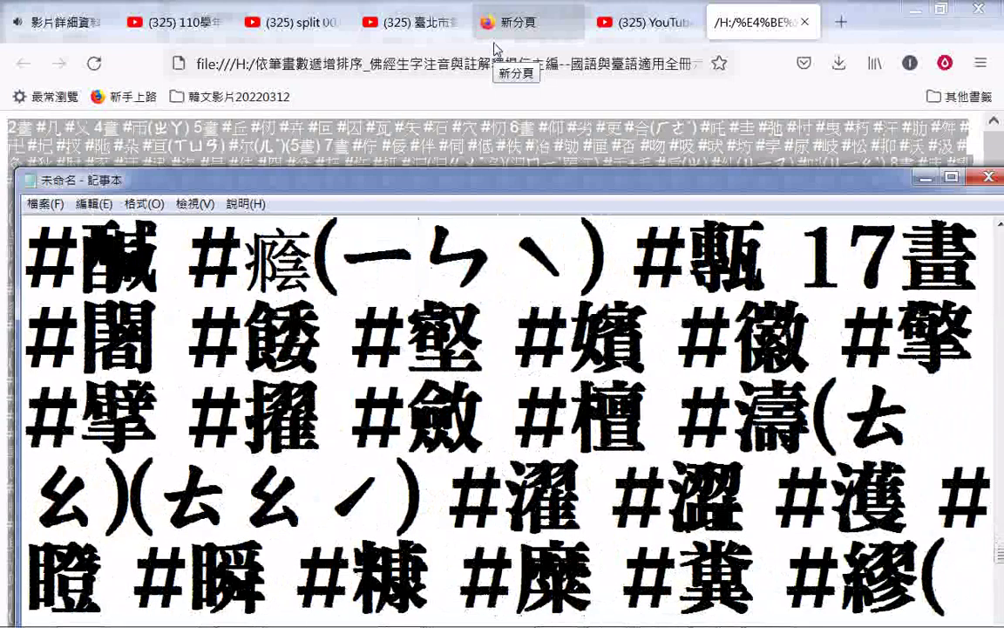
pyautogui.press('pagedown')
pyautogui.press('pagedown')
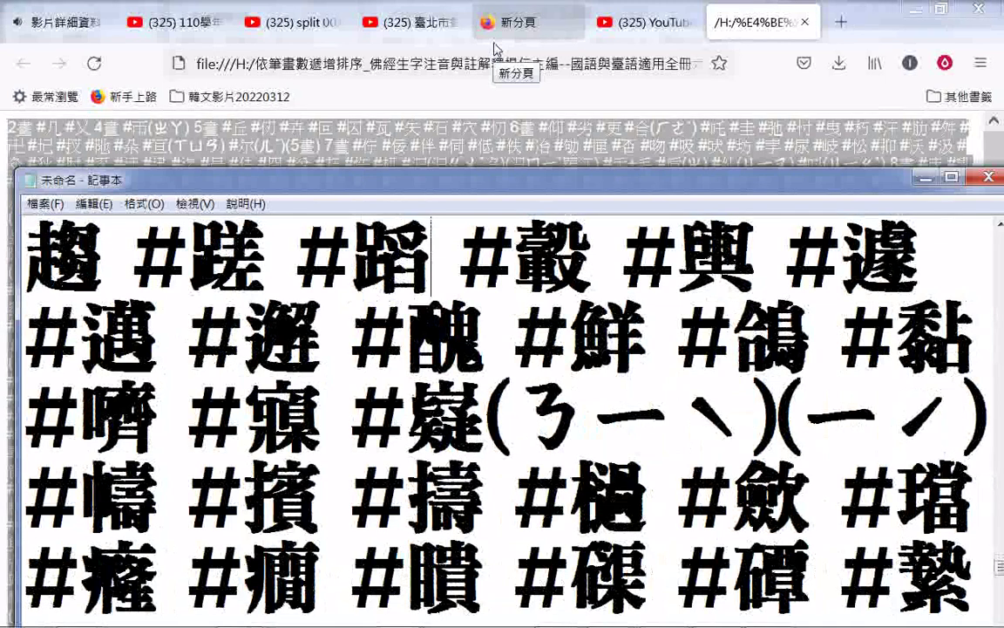
pyautogui.press('pagedown')
pyautogui.press('pagedown')
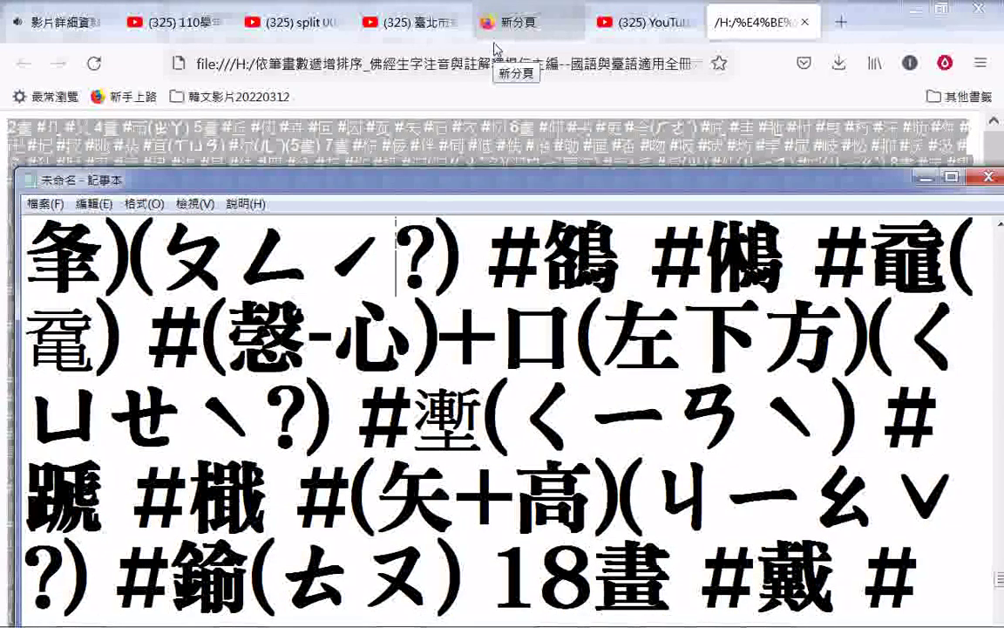
# - Review the 18畫 group's characters, alternate readings and component notes, up to the 19畫 heading
pyautogui.press('pagedown')
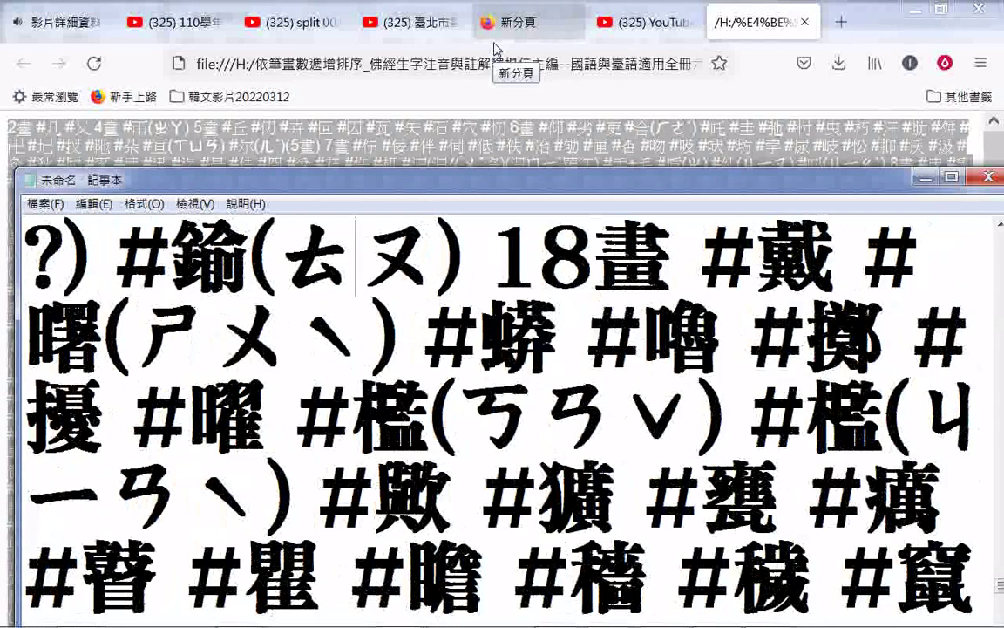
pyautogui.press('pagedown')
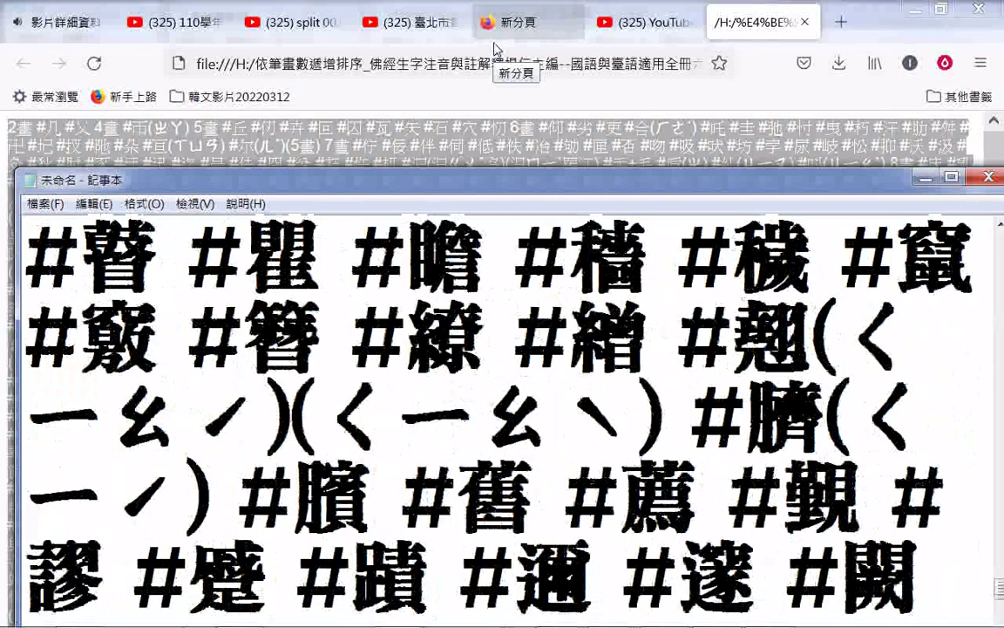
pyautogui.press('pagedown')
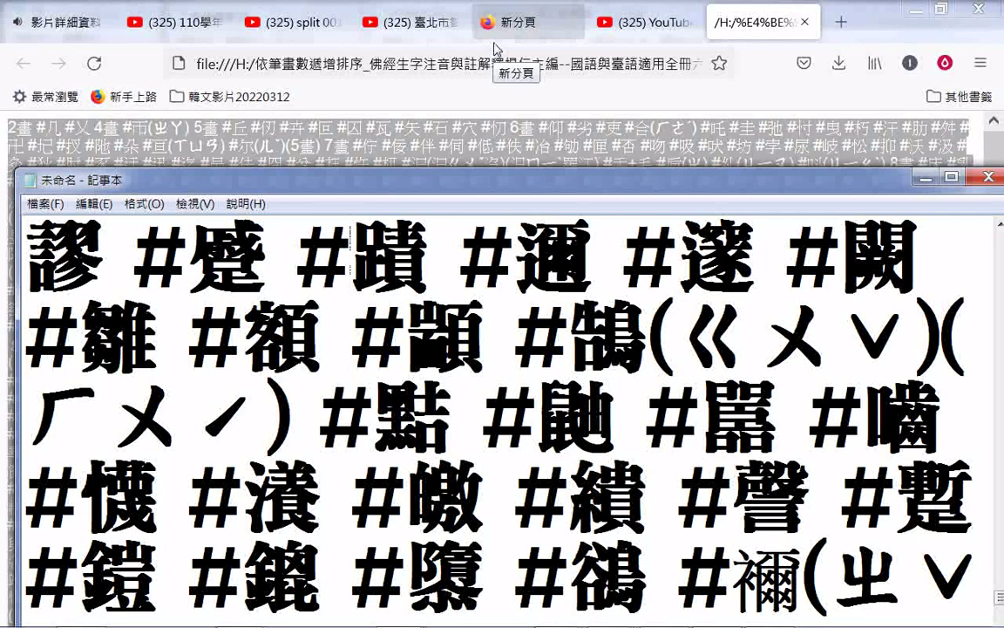
pyautogui.press('pagedown')
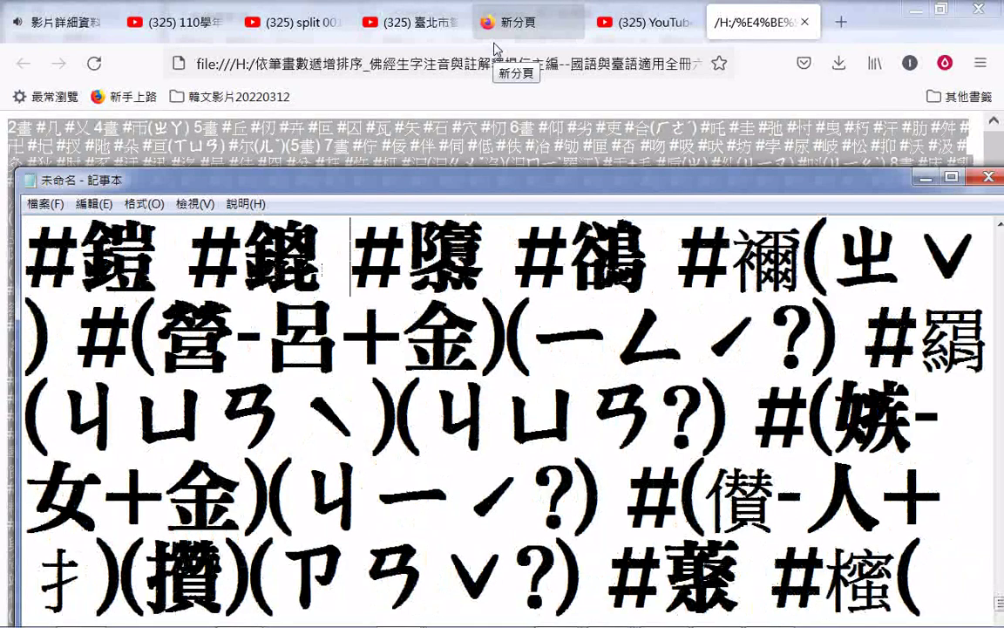
pyautogui.press('pagedown')
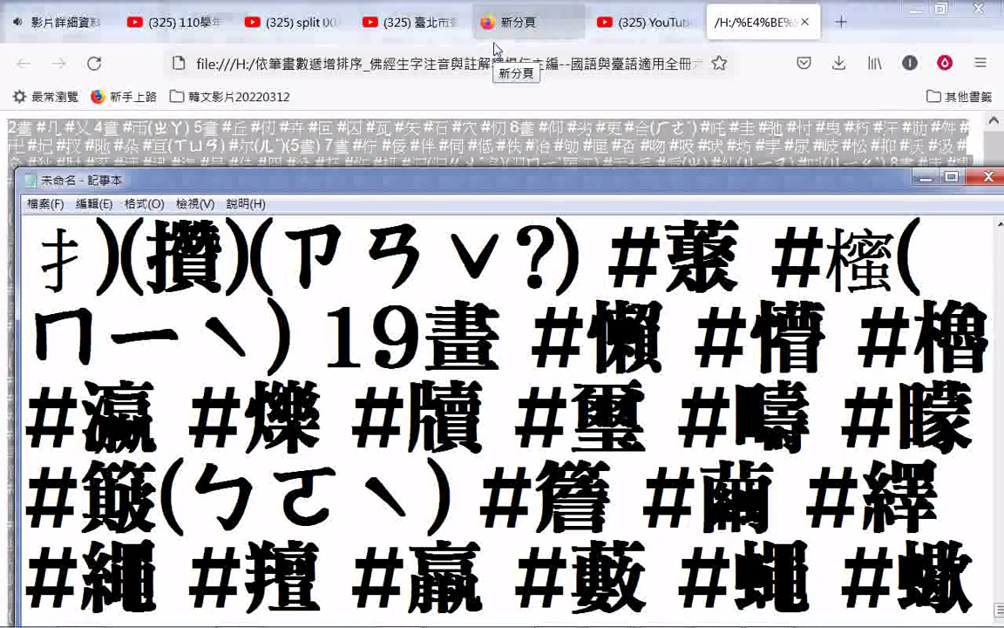
# - Read the 19畫 characters and their composed-character and Zhuyin notes, up to the 20畫 heading
pyautogui.press('pagedown')
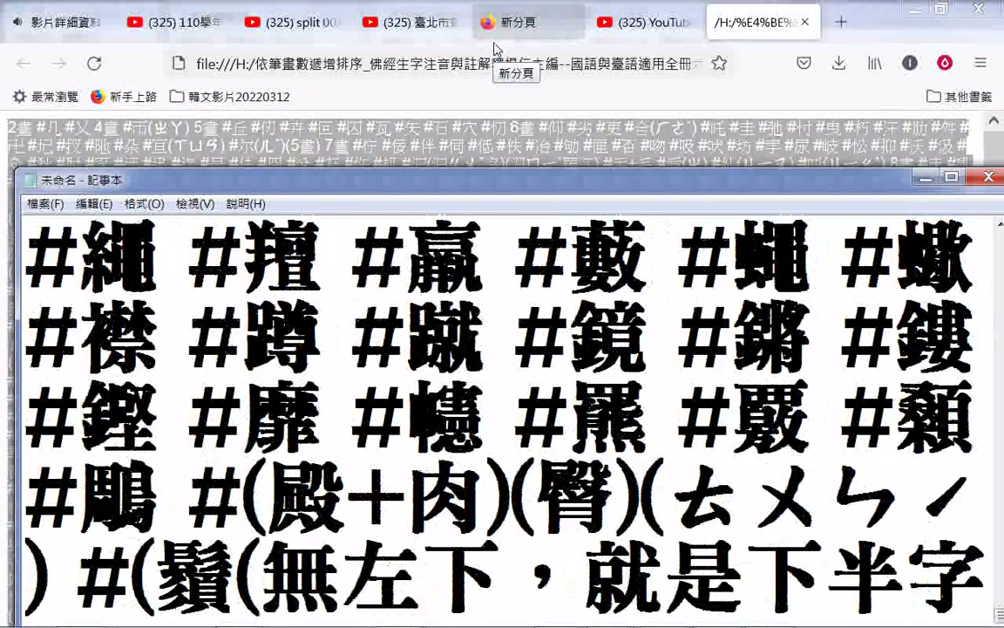
pyautogui.press('pagedown')
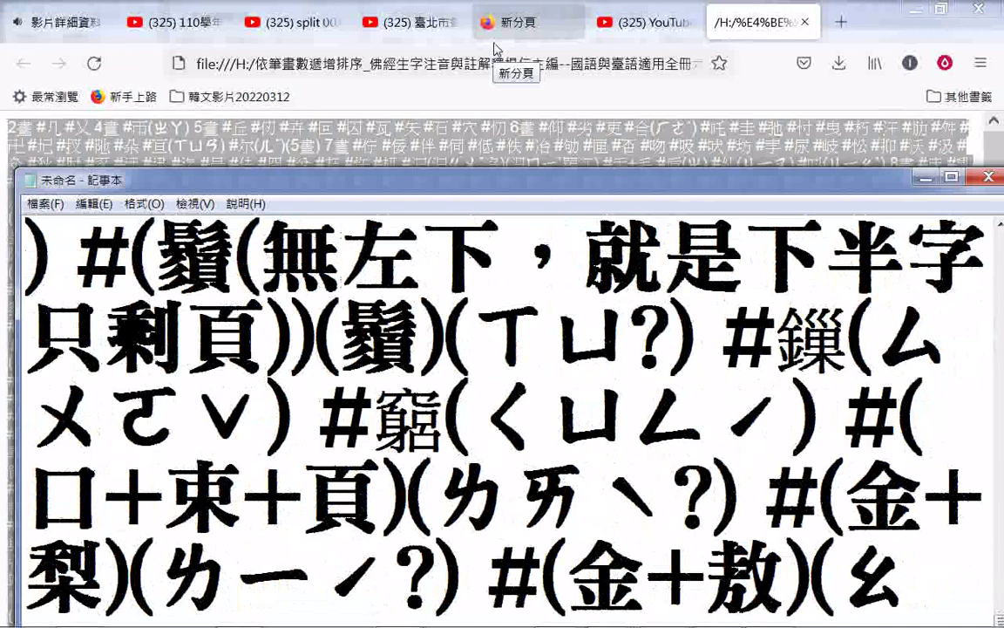
pyautogui.press('pagedown')
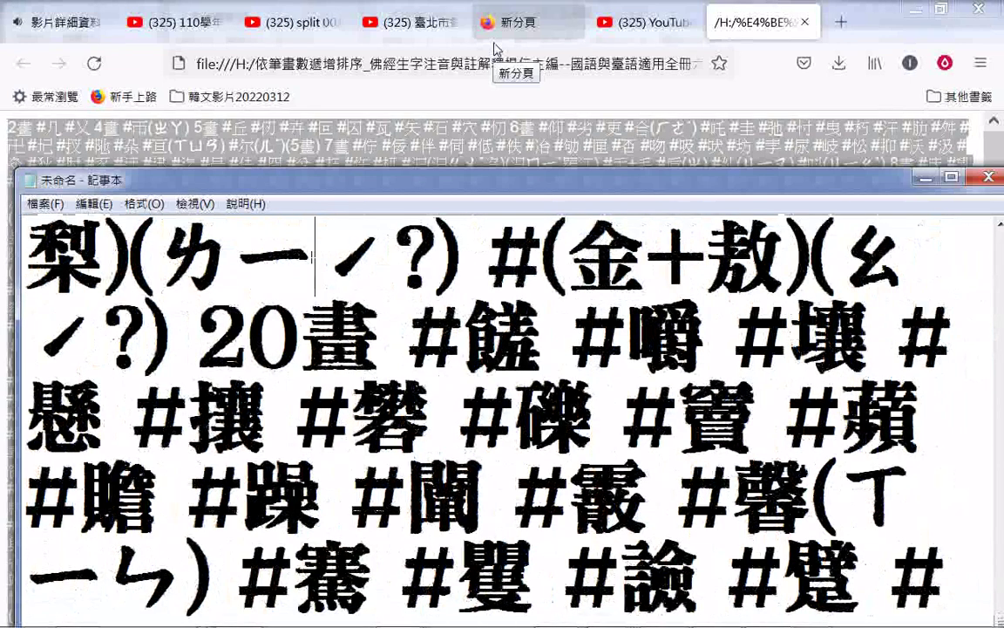
# - Examine the remaining characters and notes from the 20畫 group through the 33畫 entry at the end of the list
pyautogui.press('pagedown')
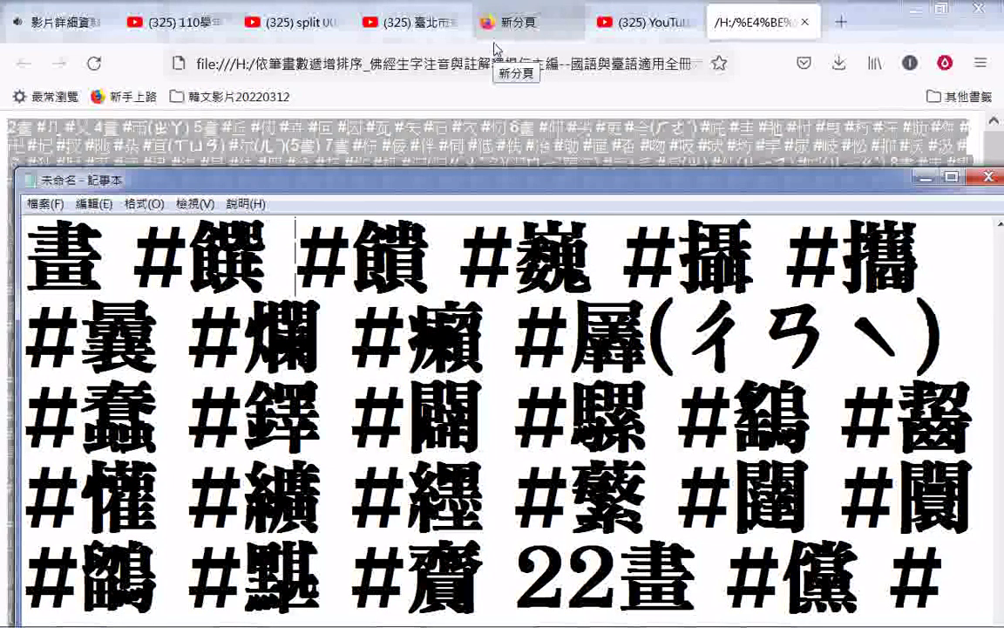
pyautogui.press('pagedown')
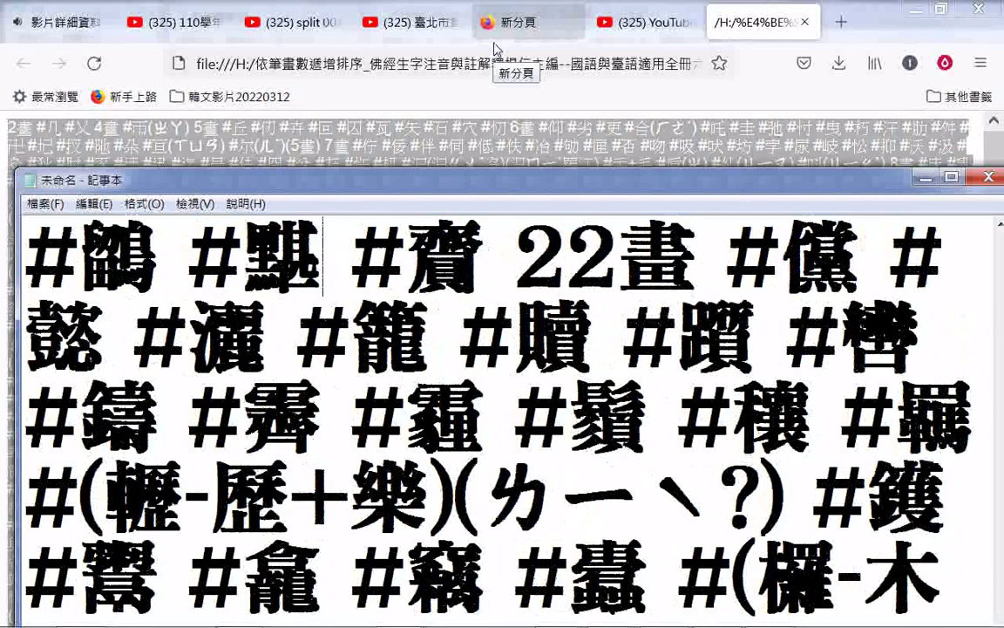
pyautogui.press('pagedown')
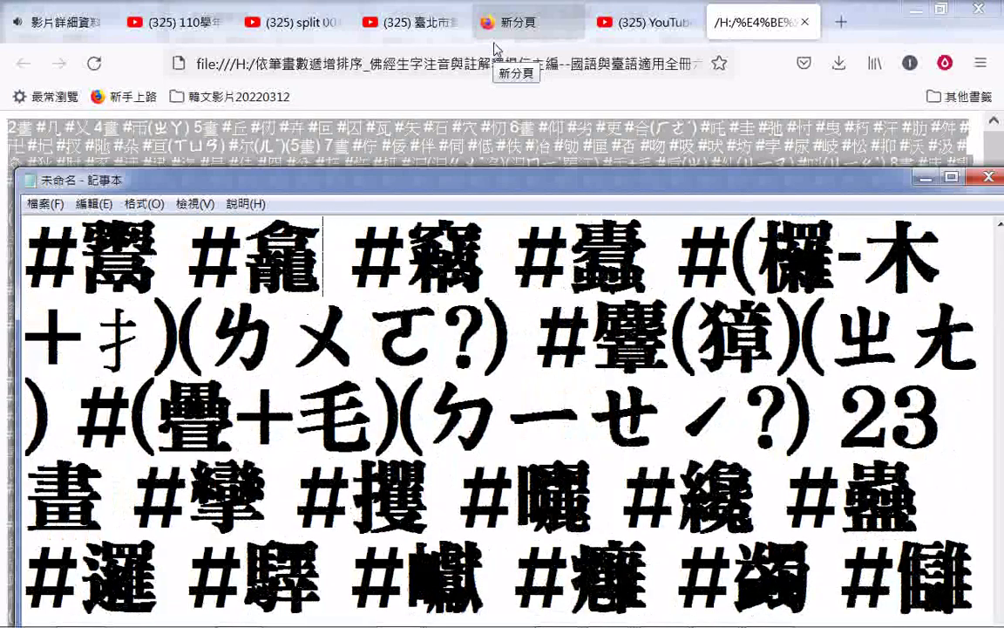
pyautogui.press('pagedown')
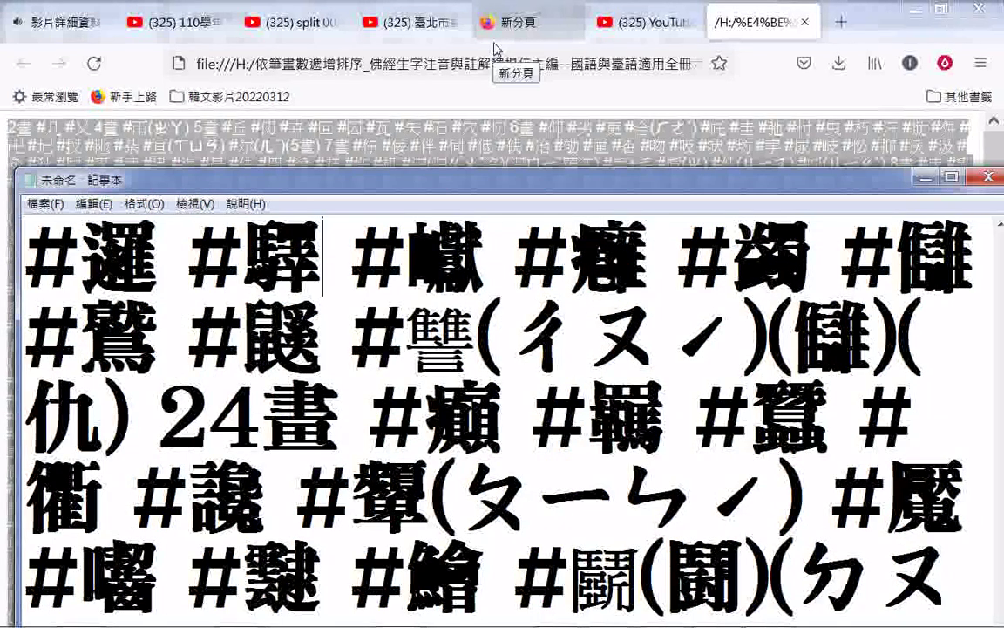
pyautogui.press('pagedown')
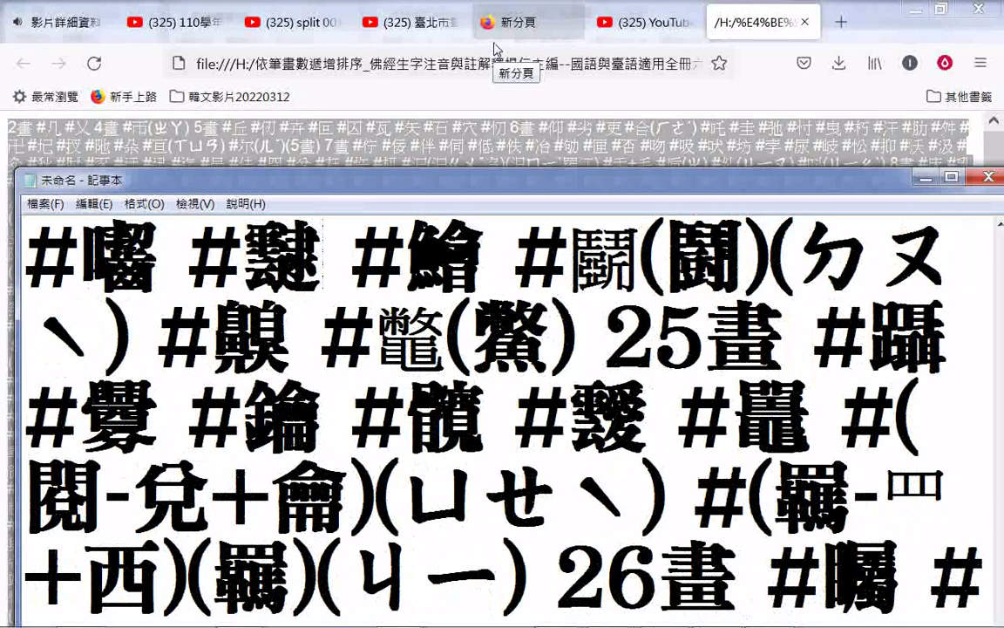
pyautogui.press('pagedown')
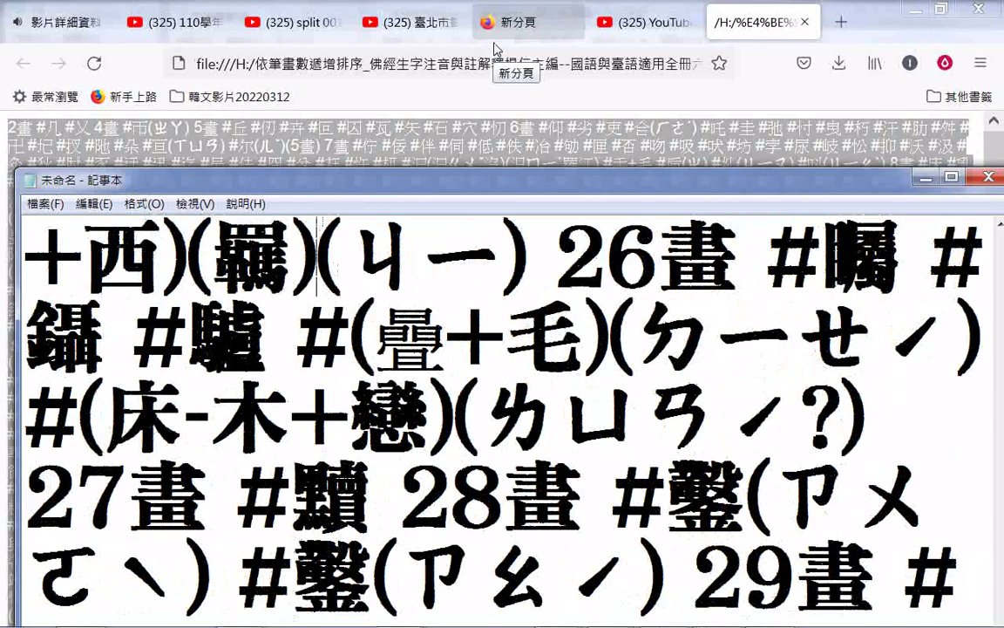
pyautogui.press('pagedown')
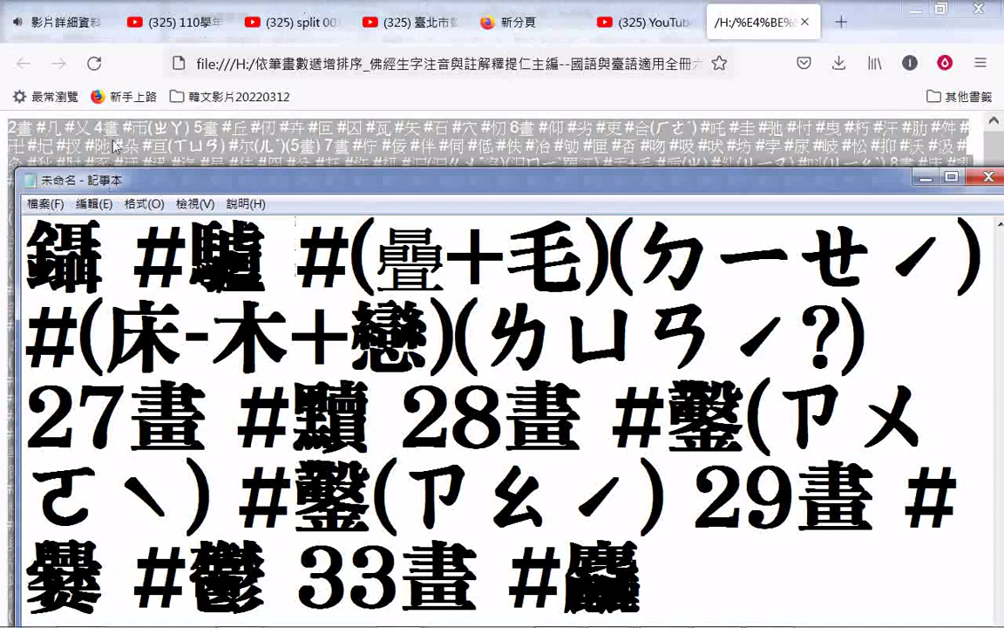
# - Switch to Windows Photo Viewer and go back through the scanned pronunciation tables from the 二十九劃 page to the 十九劃 page
pyautogui.click(368, 612)
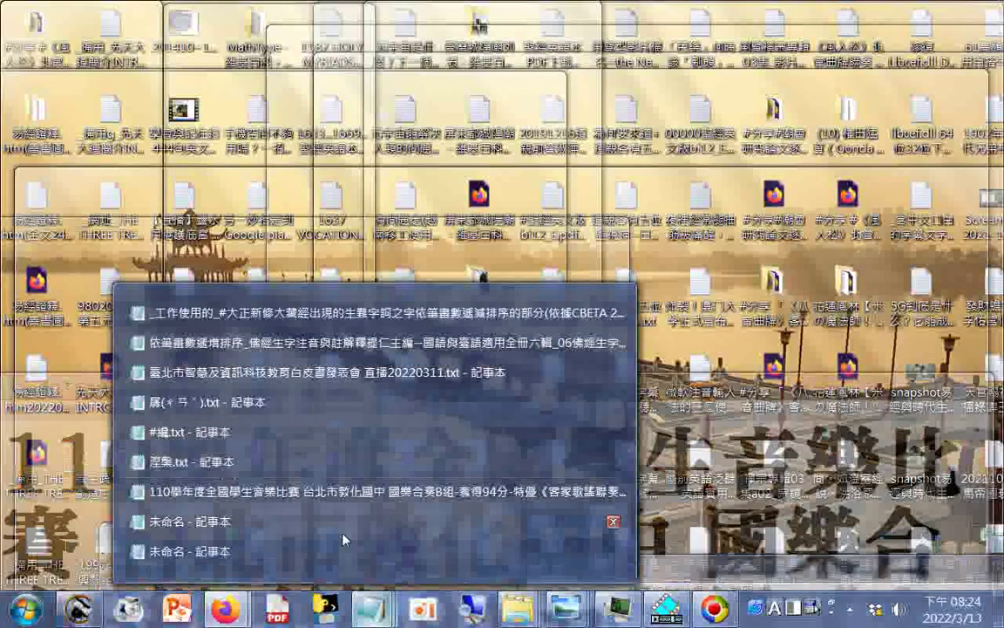
pyautogui.click(343, 534)
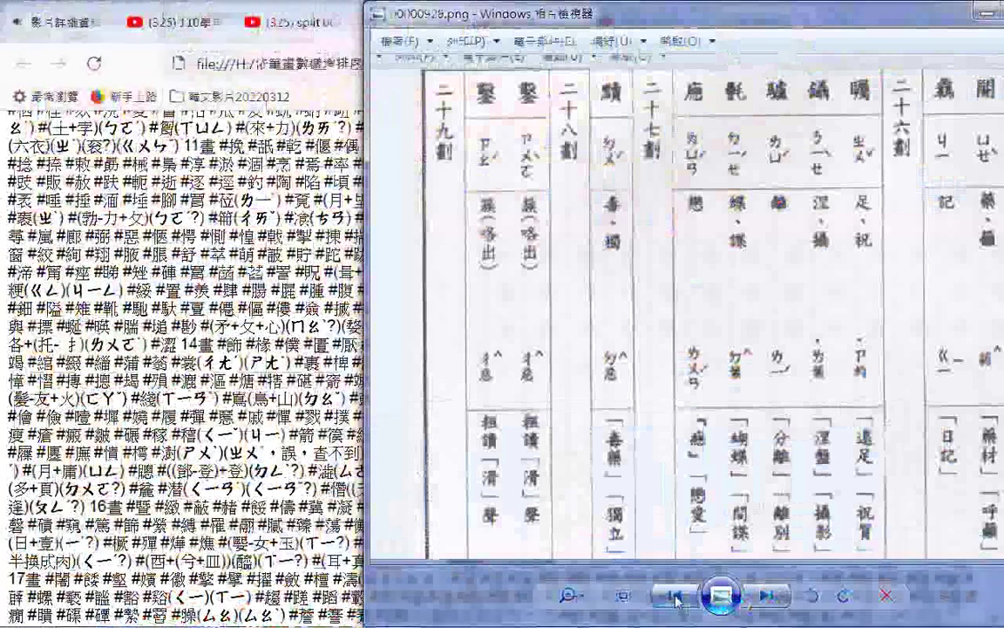
pyautogui.click(677, 596)
pyautogui.click(676, 596)
pyautogui.click(676, 596)
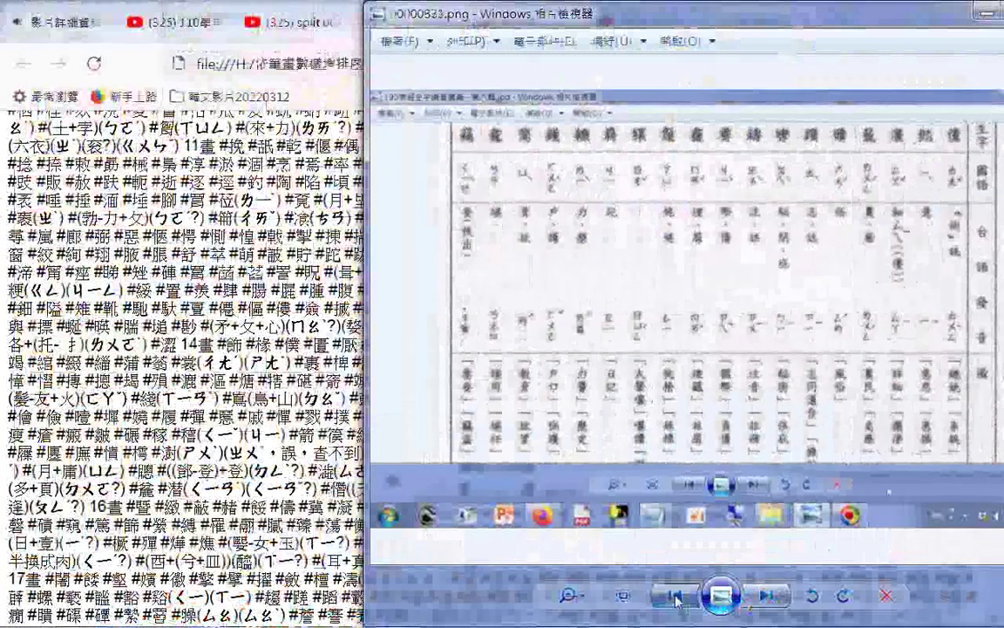
pyautogui.click(676, 596)
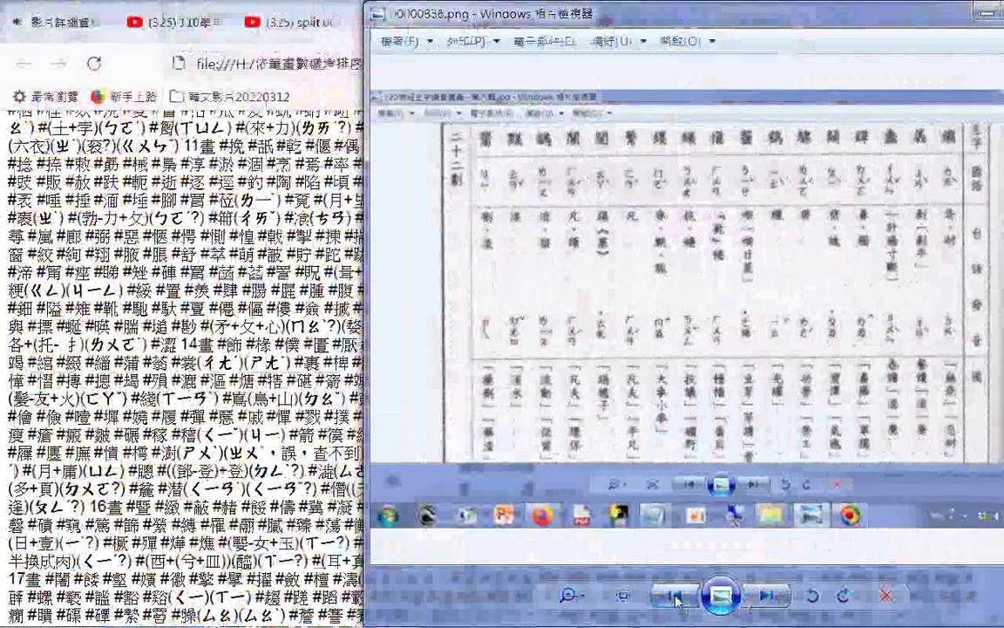
pyautogui.click(677, 596)
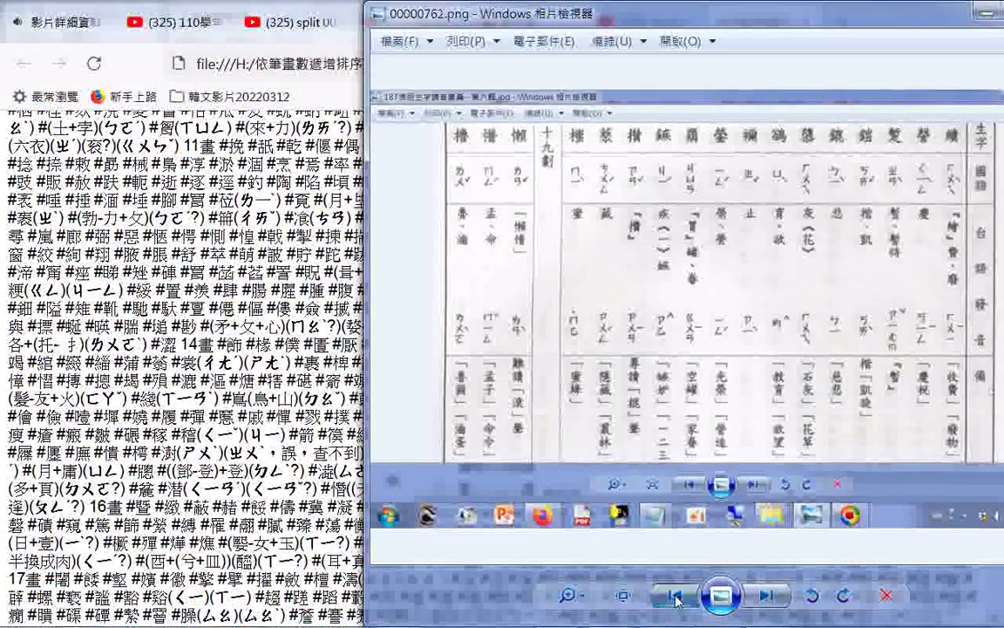
# - Look back through the scanned tables from the 十九劃 page past 十八劃 to the 十七劃 page, 00000650.png
pyautogui.click(677, 597)
pyautogui.click(676, 596)
pyautogui.click(677, 596)
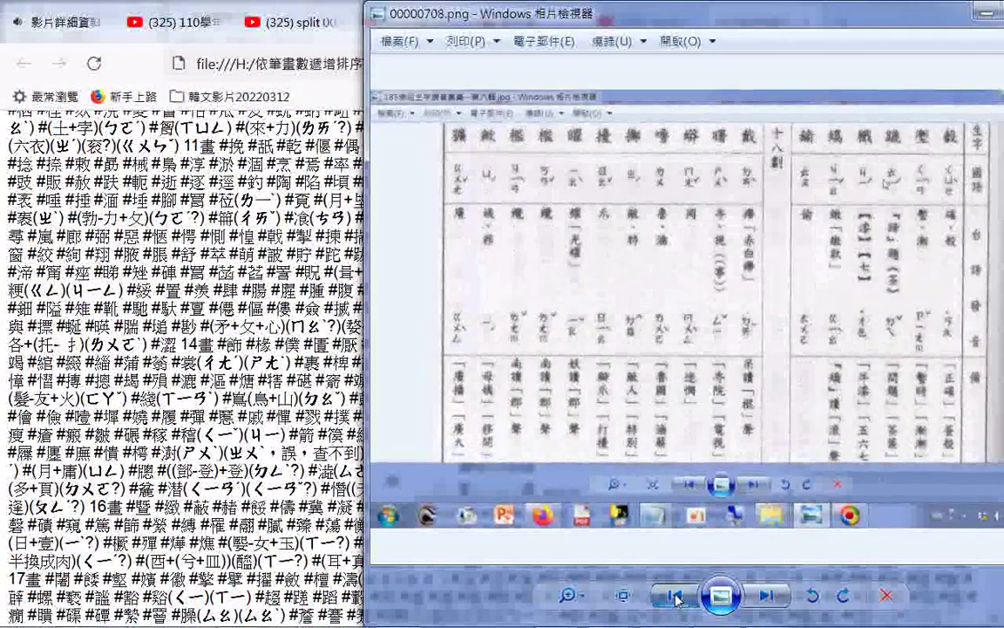
pyautogui.click(677, 597)
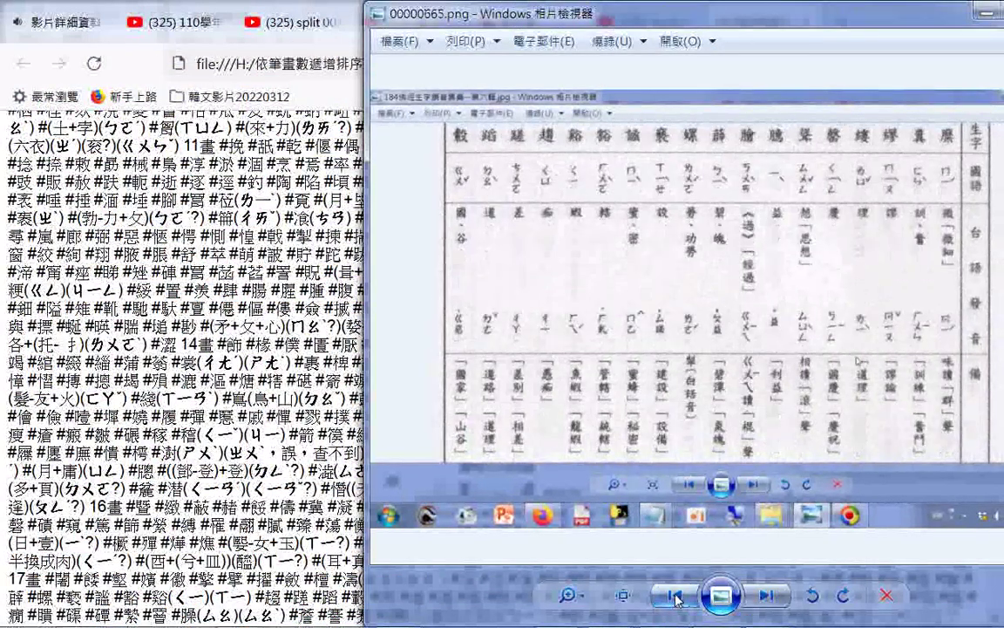
pyautogui.click(676, 596)
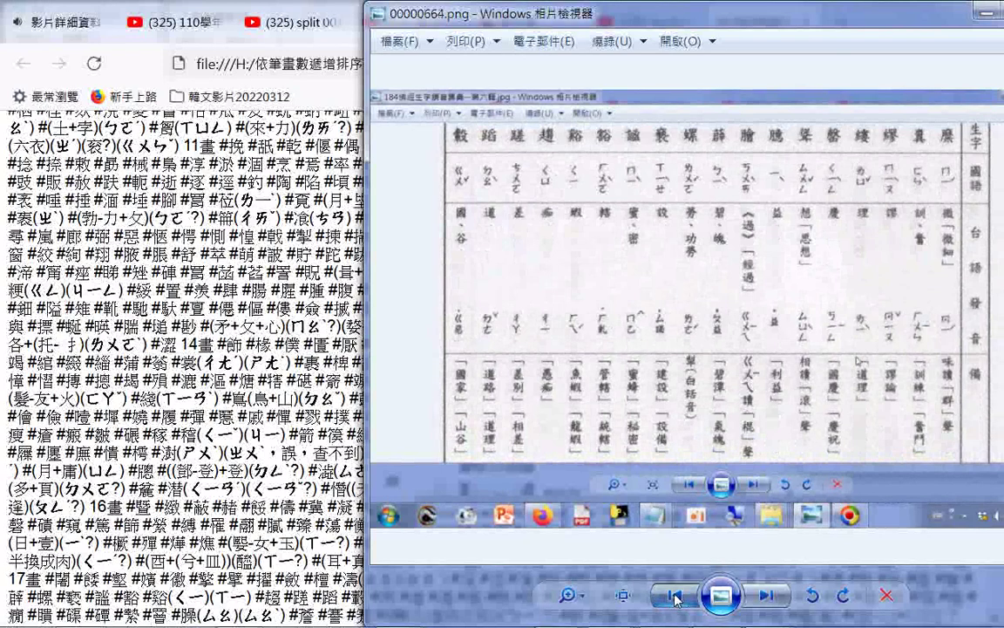
pyautogui.click(677, 596)
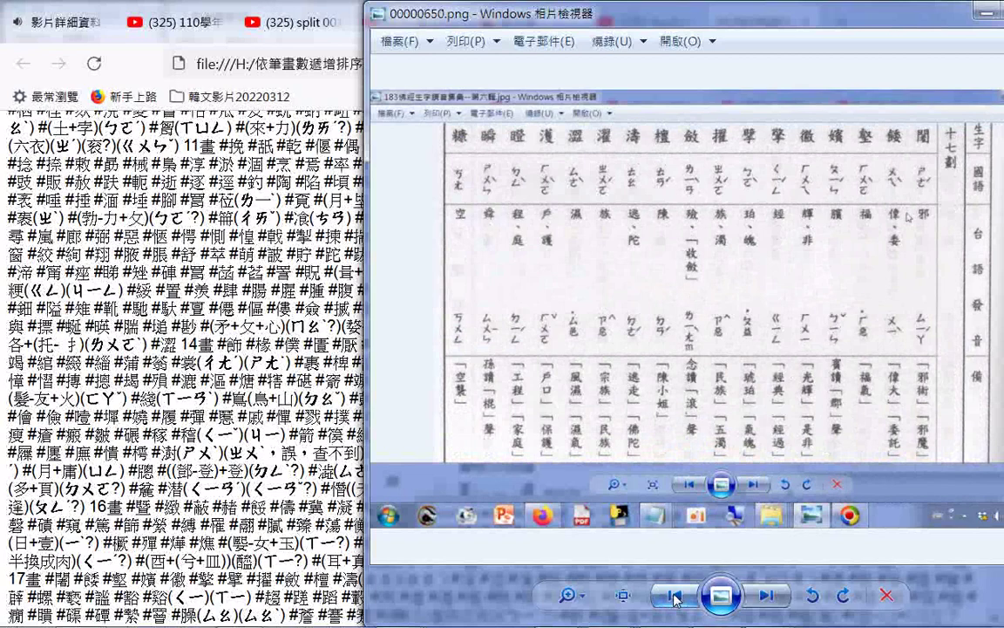
# - Examine the scanned tables preceding the 十七劃 page, going back to image 00000592.png
pyautogui.click(677, 596)
pyautogui.click(676, 597)
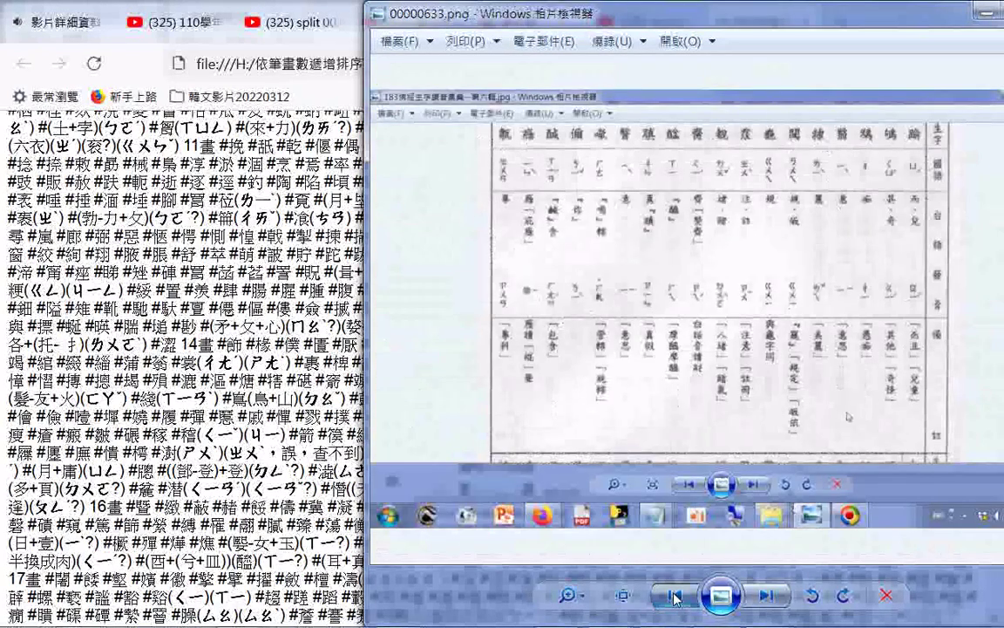
pyautogui.click(677, 596)
pyautogui.click(677, 596)
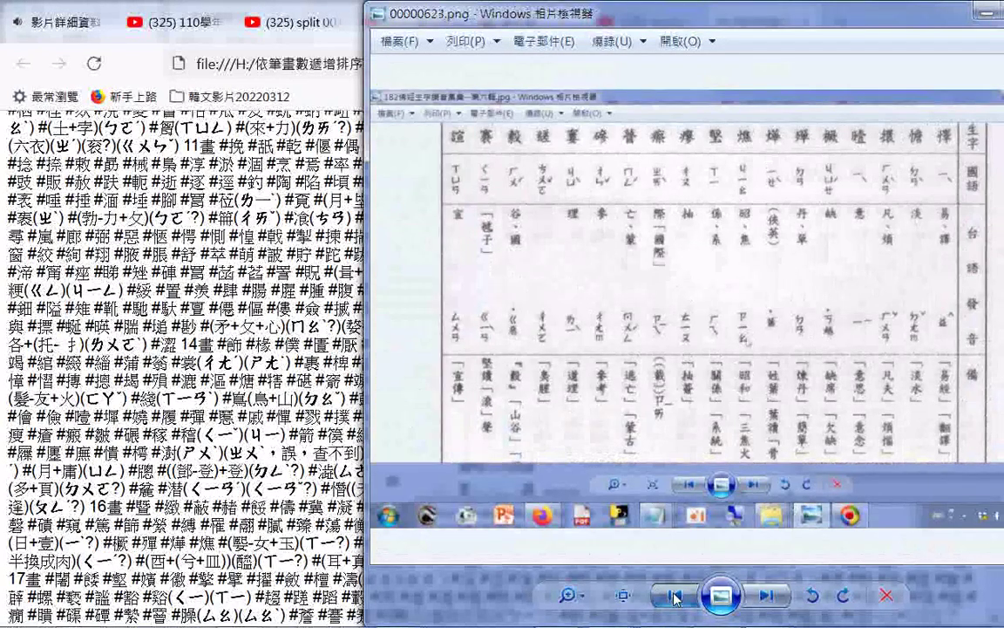
pyautogui.click(677, 596)
pyautogui.click(677, 596)
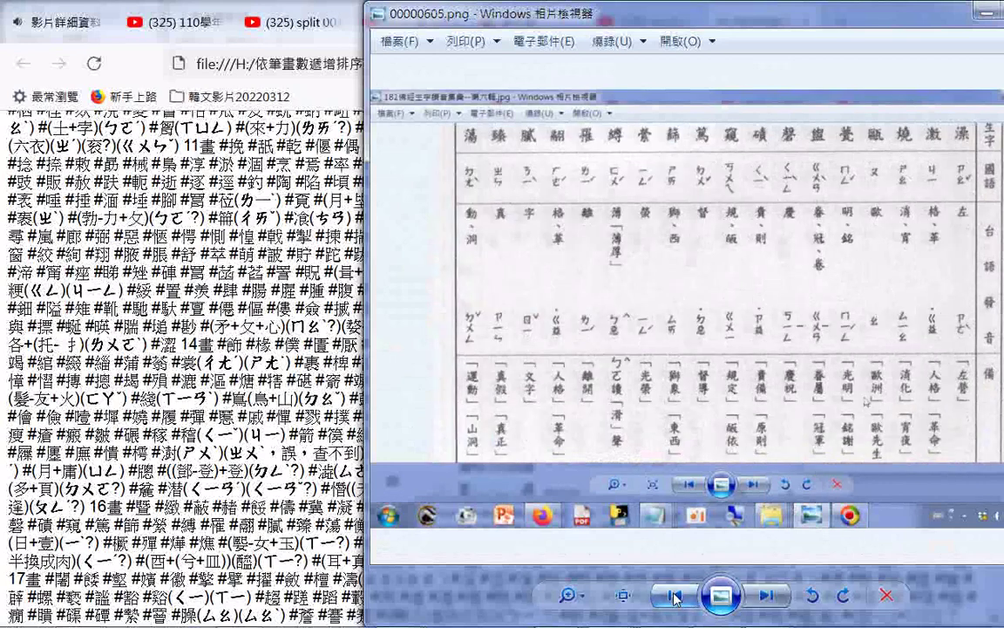
pyautogui.click(677, 596)
pyautogui.click(677, 597)
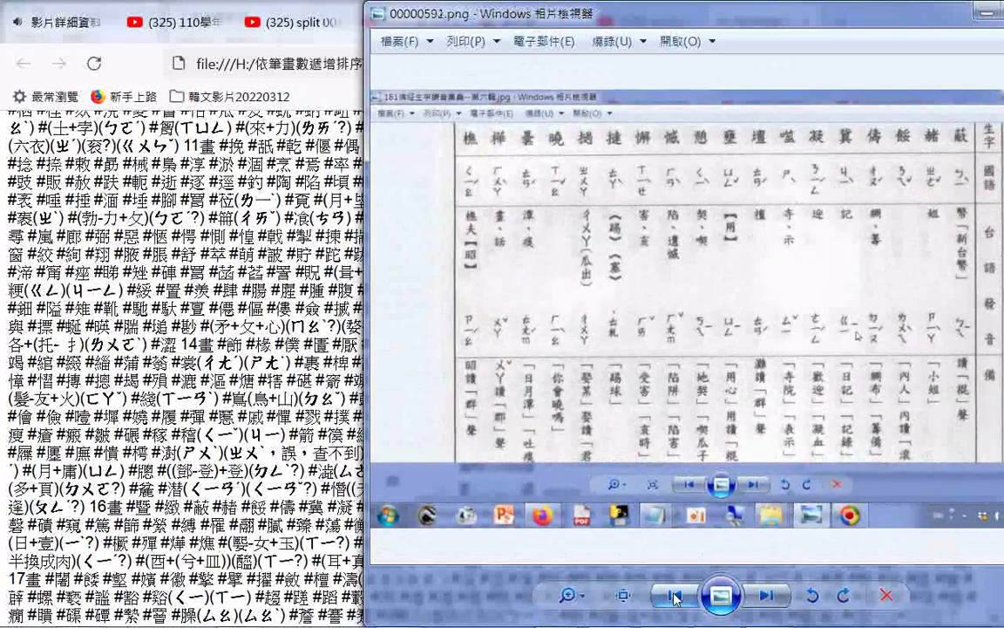
# - Look back through the scanned pronunciation tables past the 十六劃 page to image 00000540.png
pyautogui.click(677, 596)
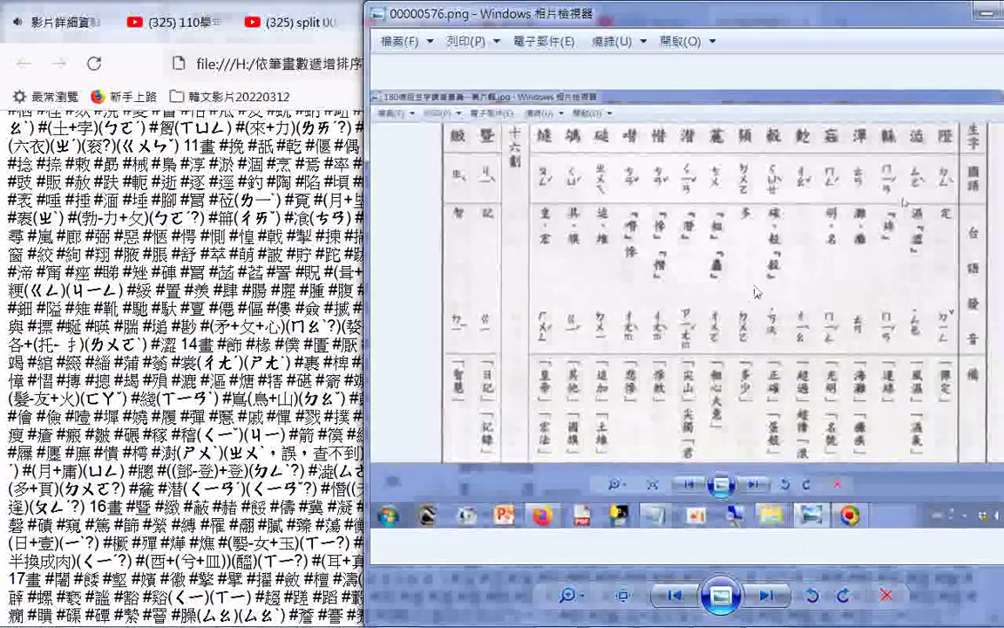
pyautogui.click(687, 597)
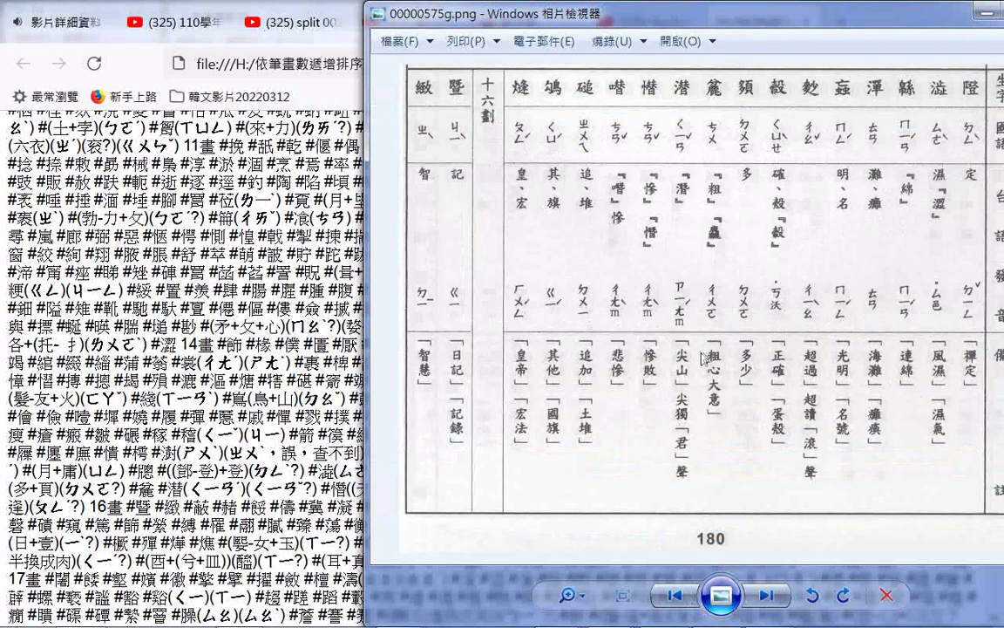
pyautogui.press('Left')
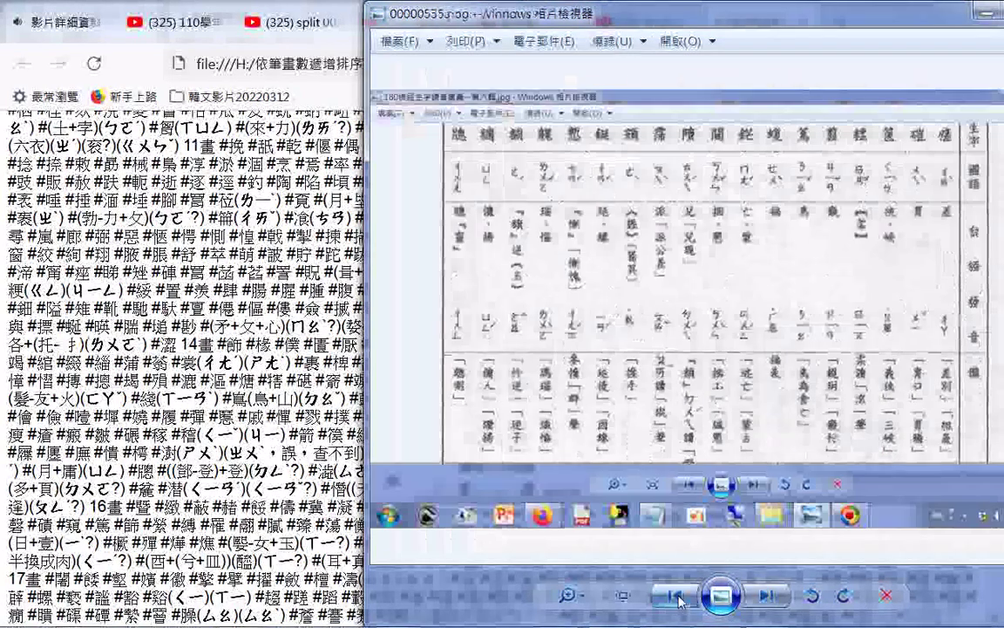
pyautogui.press('Right')
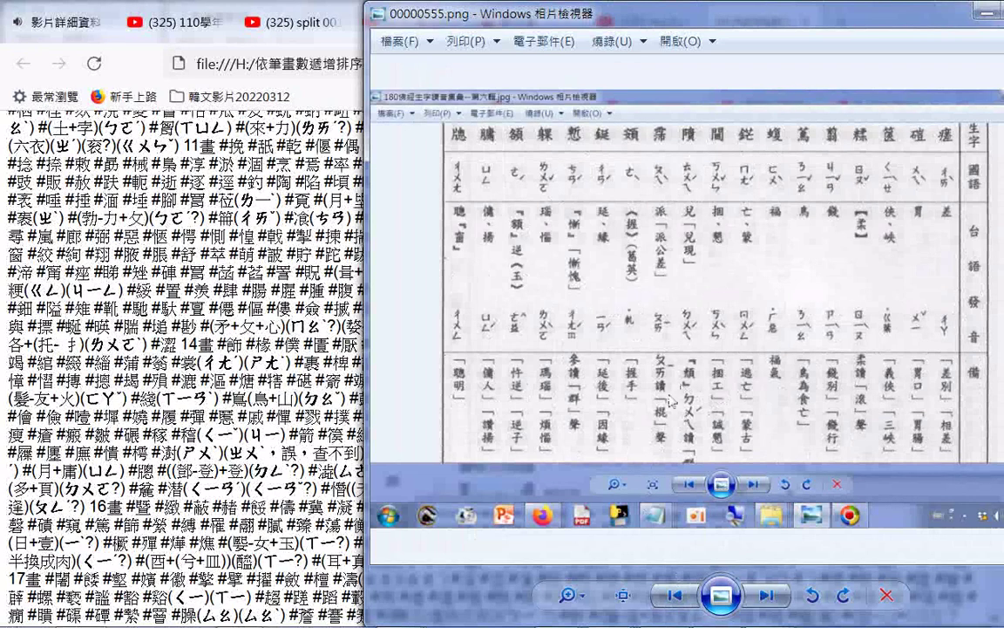
pyautogui.click(674, 579)
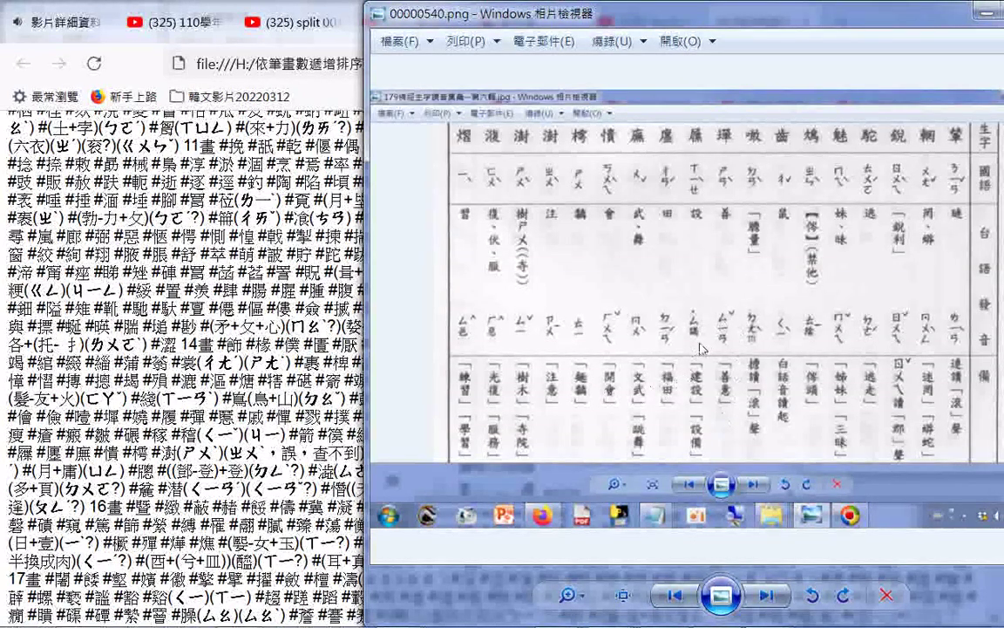
# - Continue back through the scanned tables from 00000540.png to 00000521.png
pyautogui.click(676, 596)
pyautogui.click(676, 597)
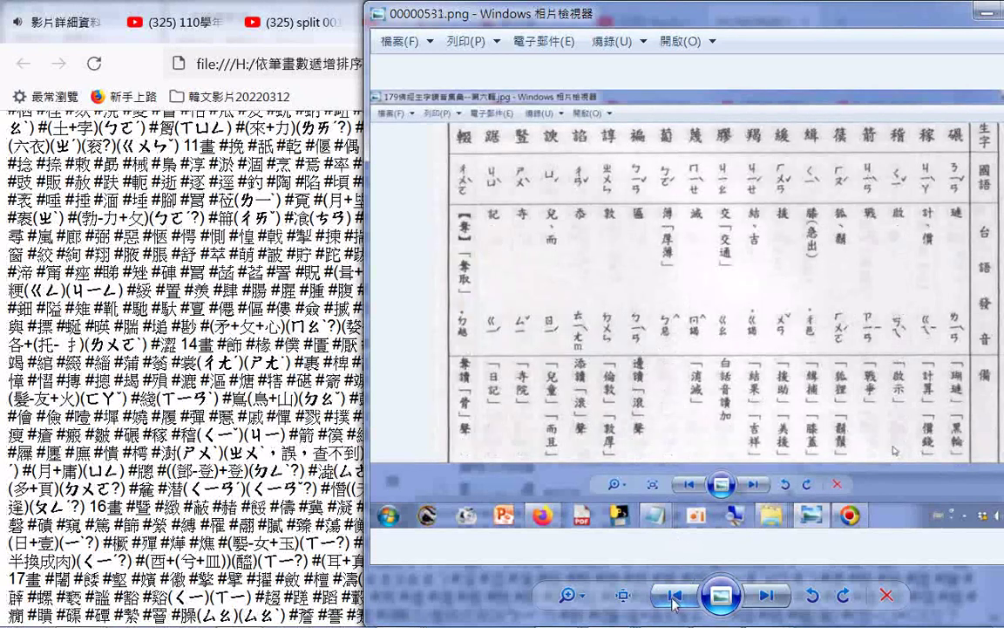
pyautogui.click(675, 596)
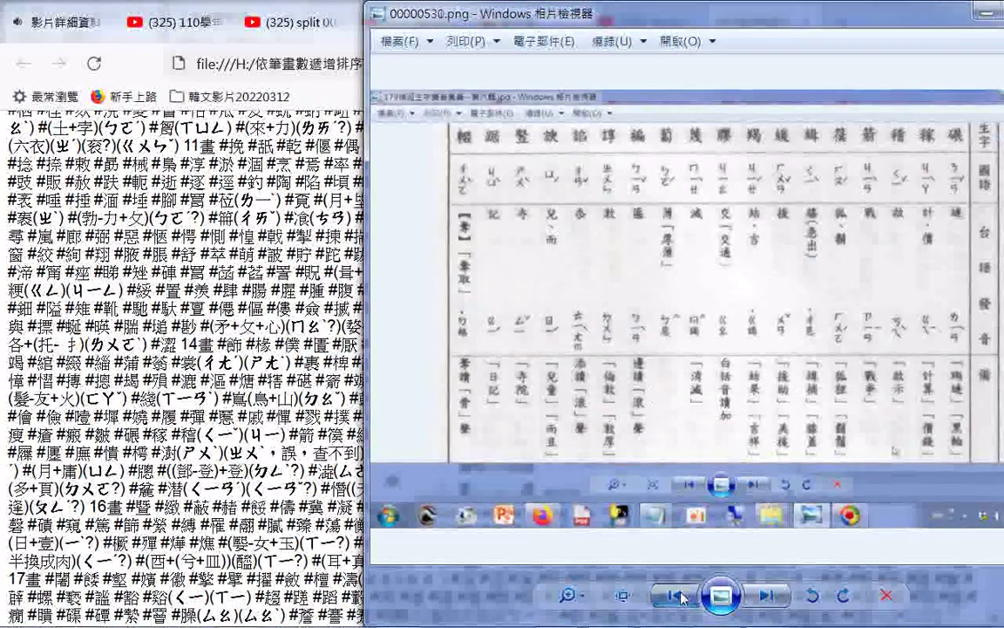
pyautogui.click(676, 596)
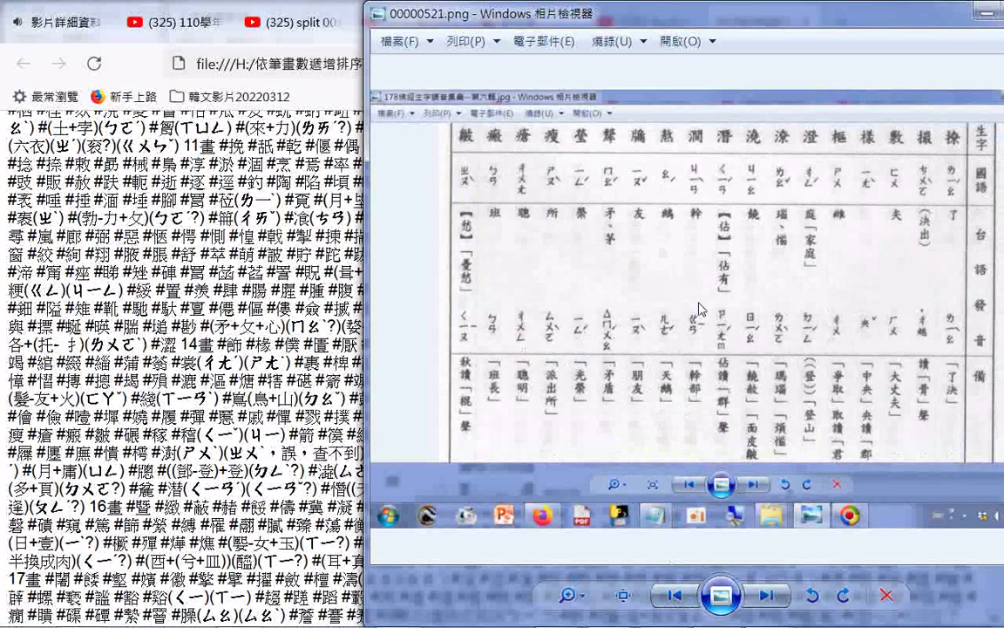
# - Enlarge 00000521.png and examine the ㄇㄠˊ character's column with its 矛、茅 readings
pyautogui.scroll(3, 702, 310)
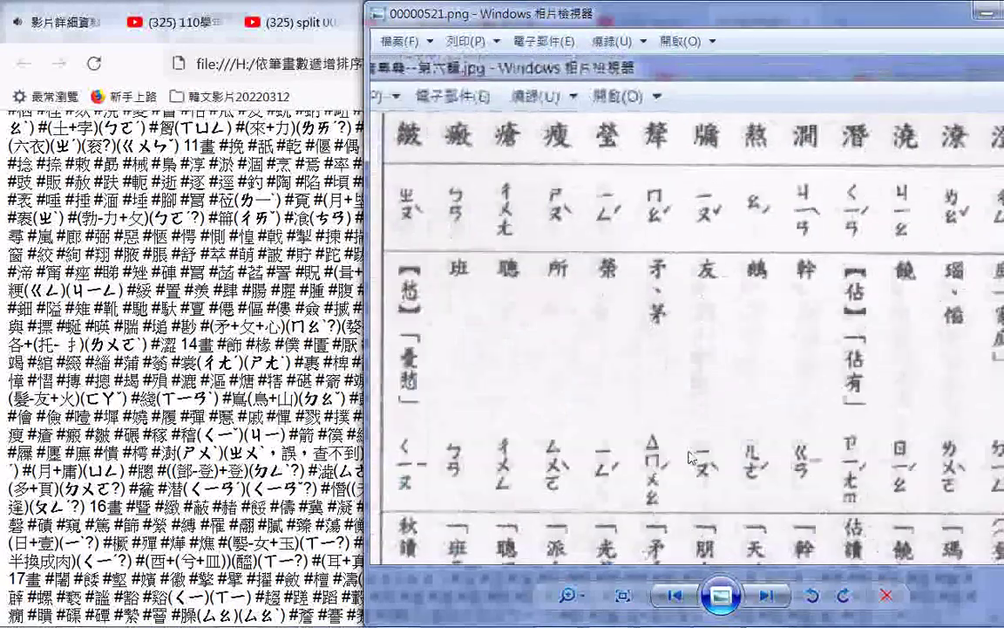
pyautogui.scroll(-1, 690, 449)
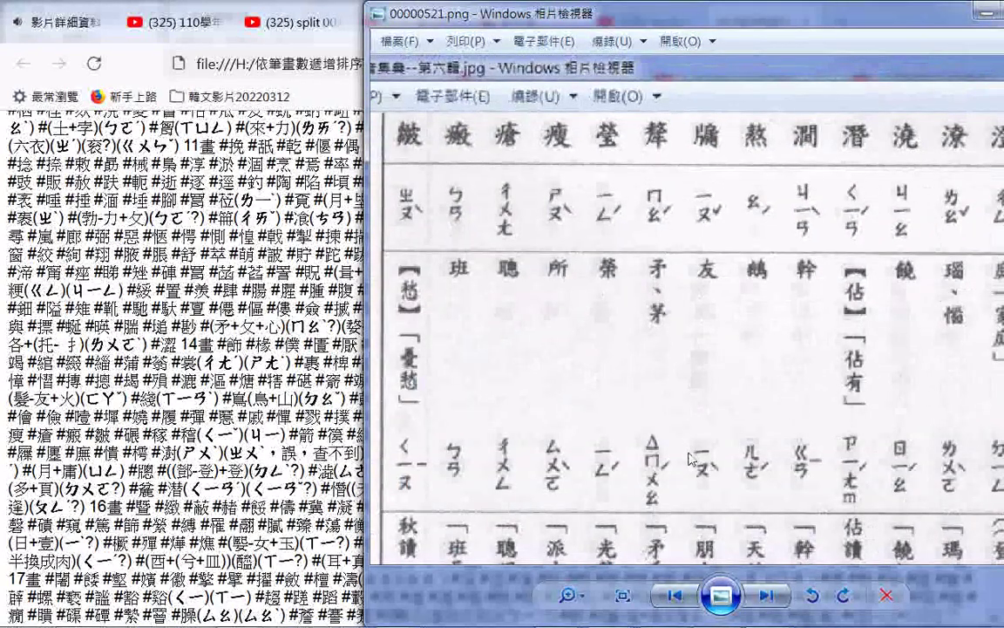
pyautogui.scroll(2, 691, 457)
pyautogui.moveTo(713, 218); pyautogui.dragTo(706, 327)
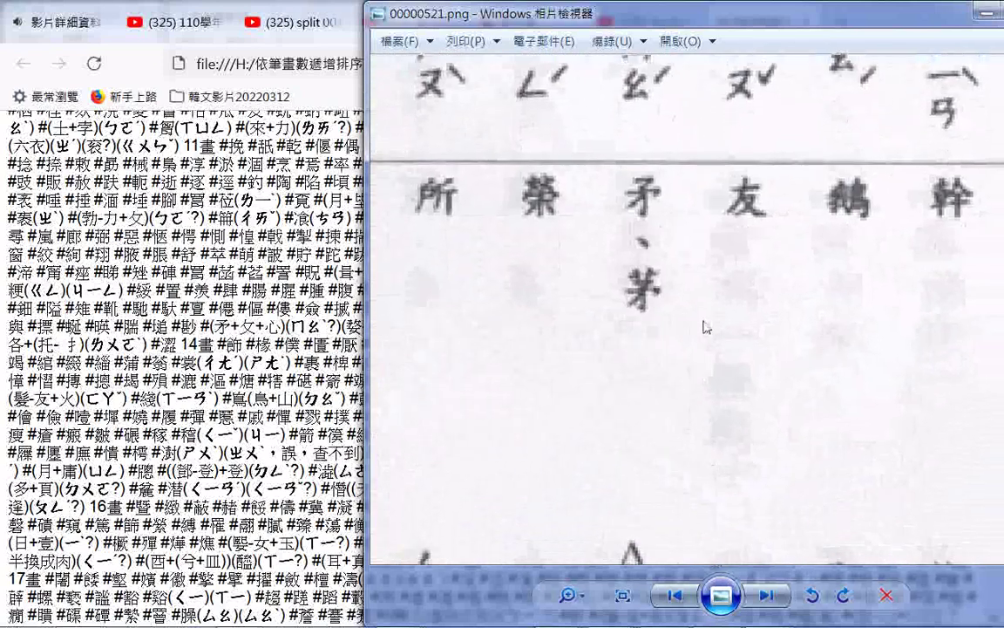
pyautogui.scroll(-1, 707, 334)
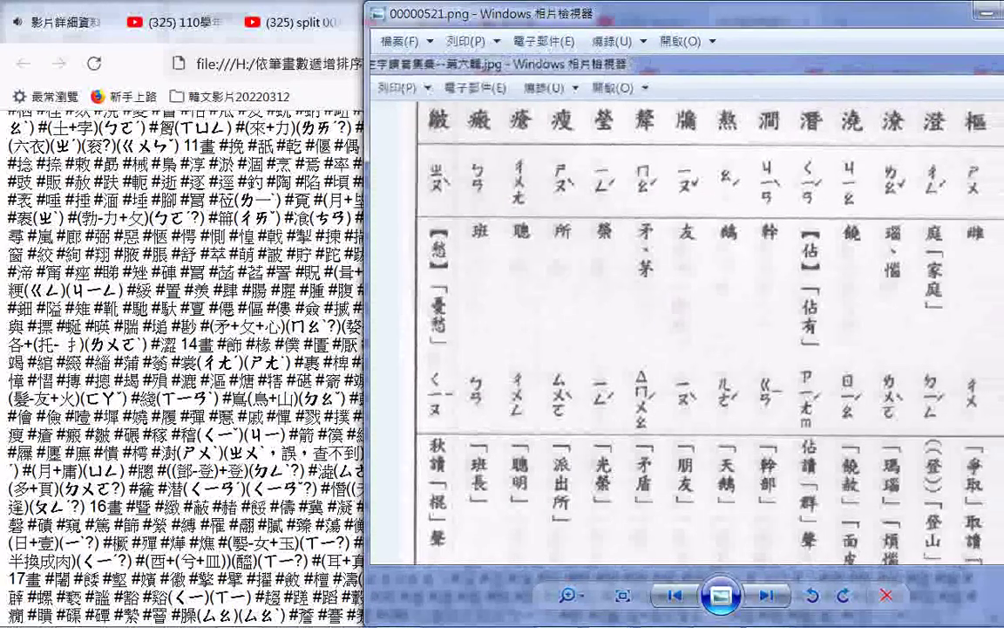
# - Switch to the stroke-ordered character list in Notepad and enter 氂 as the search term, chosen by its ㄇㄠˊ pronunciation
pyautogui.click(396, 610)
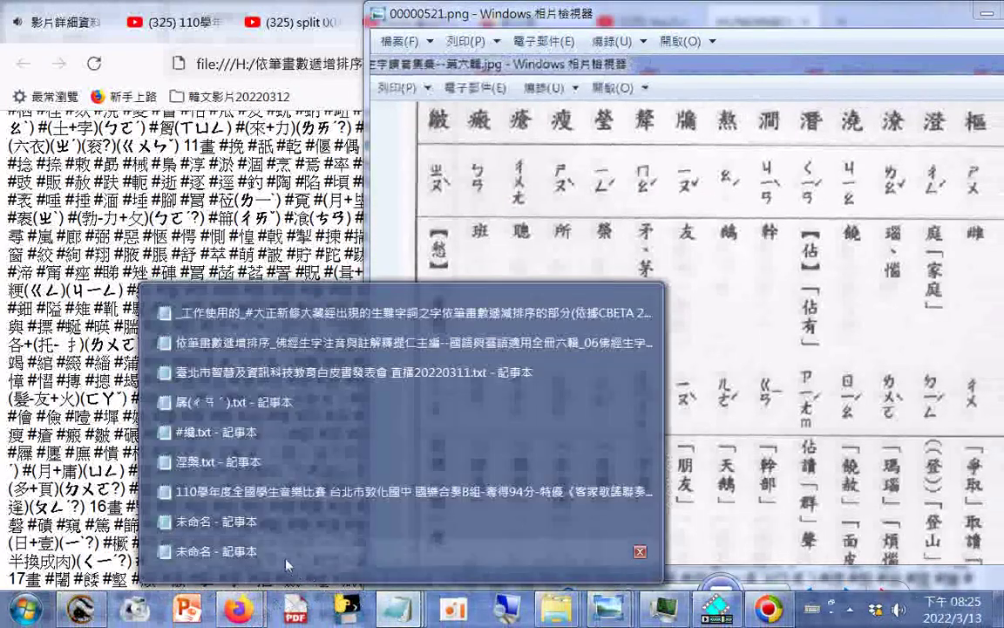
pyautogui.click(261, 346)
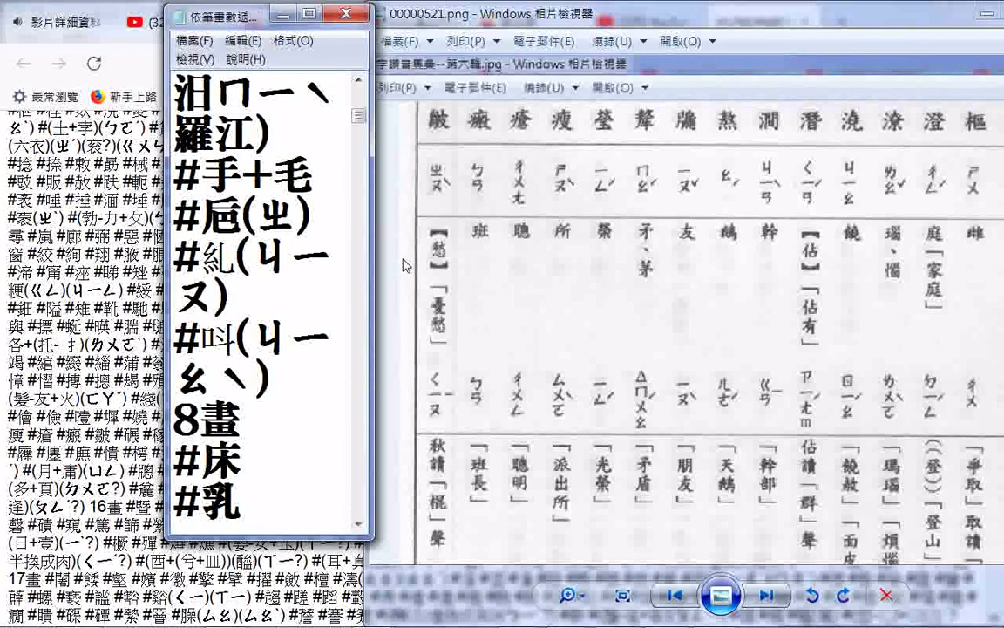
pyautogui.hotkey('ctrl', 'f')
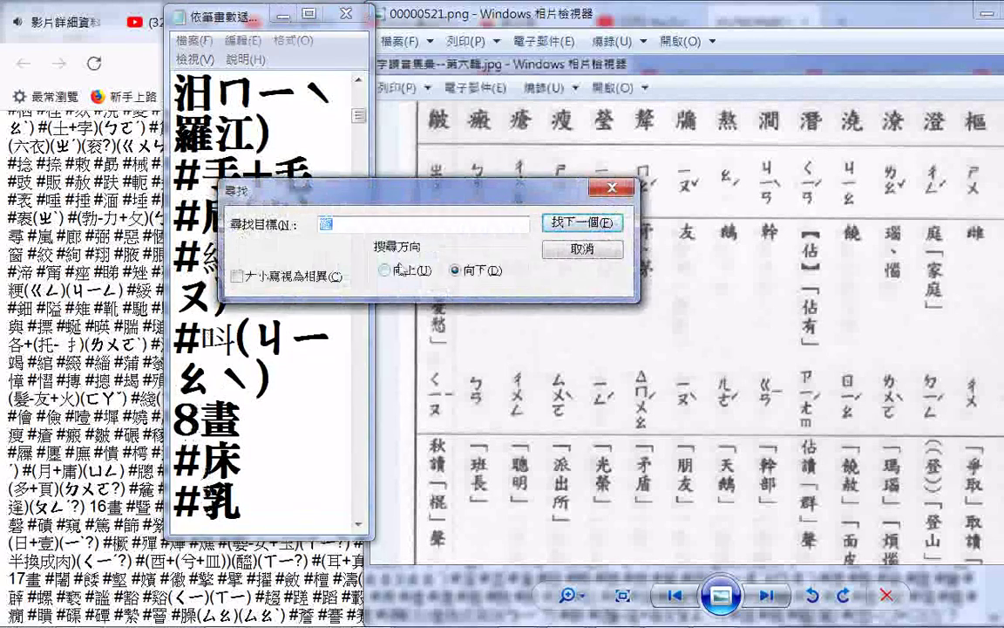
pyautogui.moveTo(396, 206); pyautogui.dragTo(474, 440)
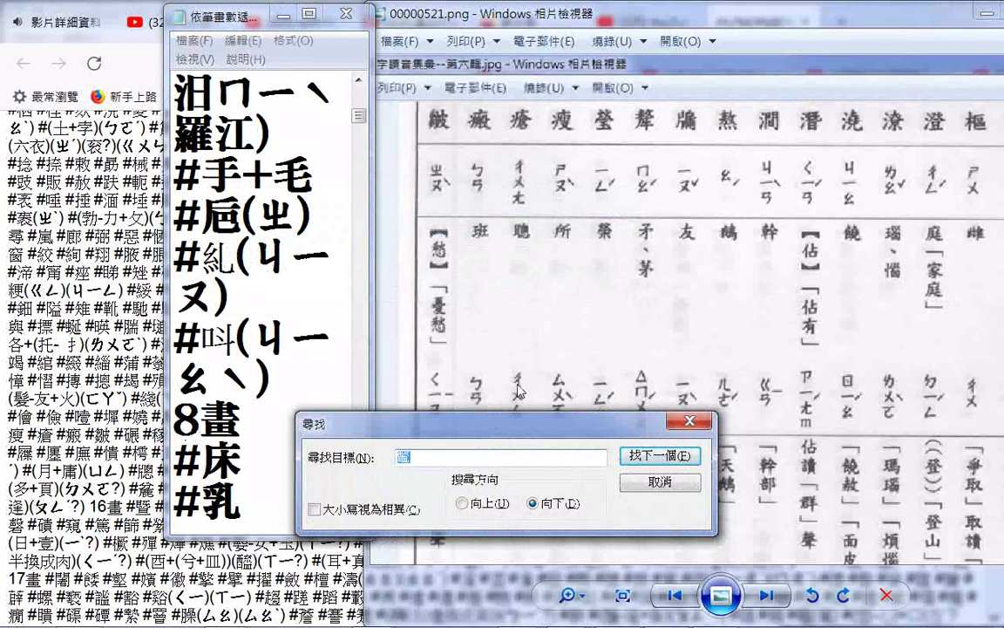
pyautogui.write('ㄇ')
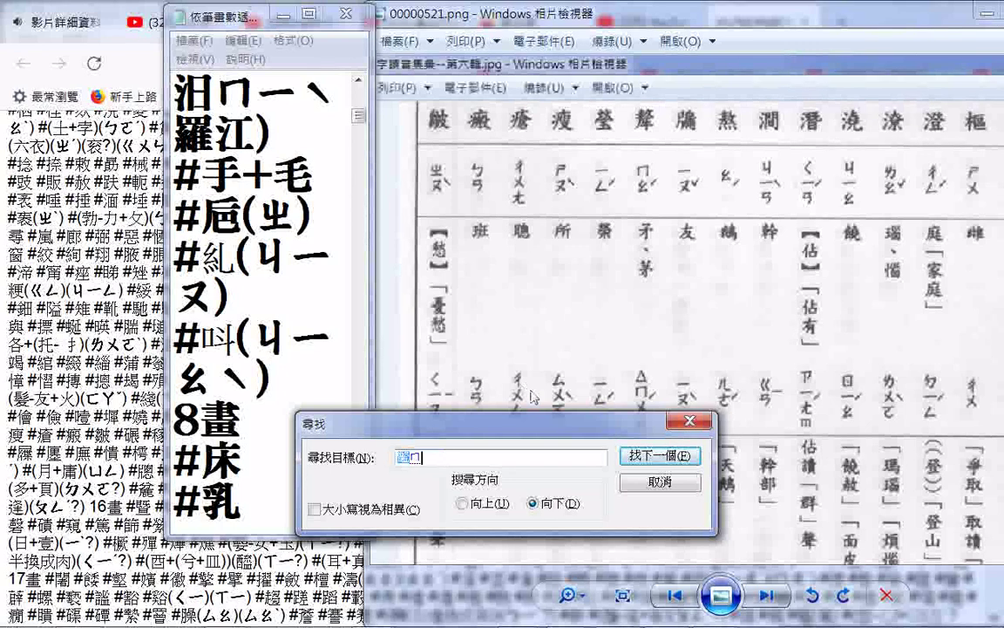
pyautogui.write('ㄠˊ')
pyautogui.press('Down')
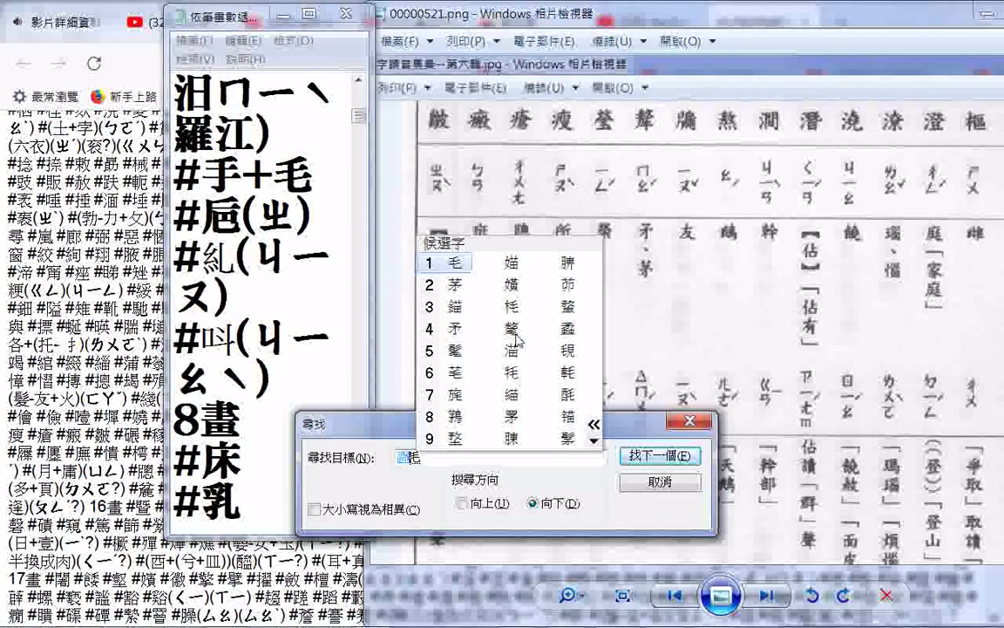
pyautogui.click(594, 424)
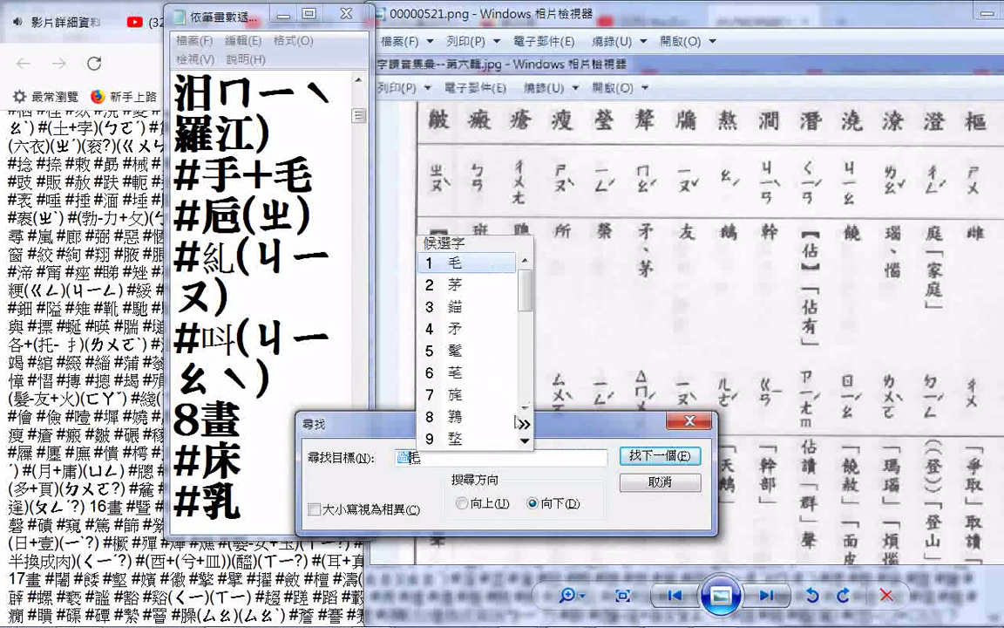
pyautogui.press('Tab')
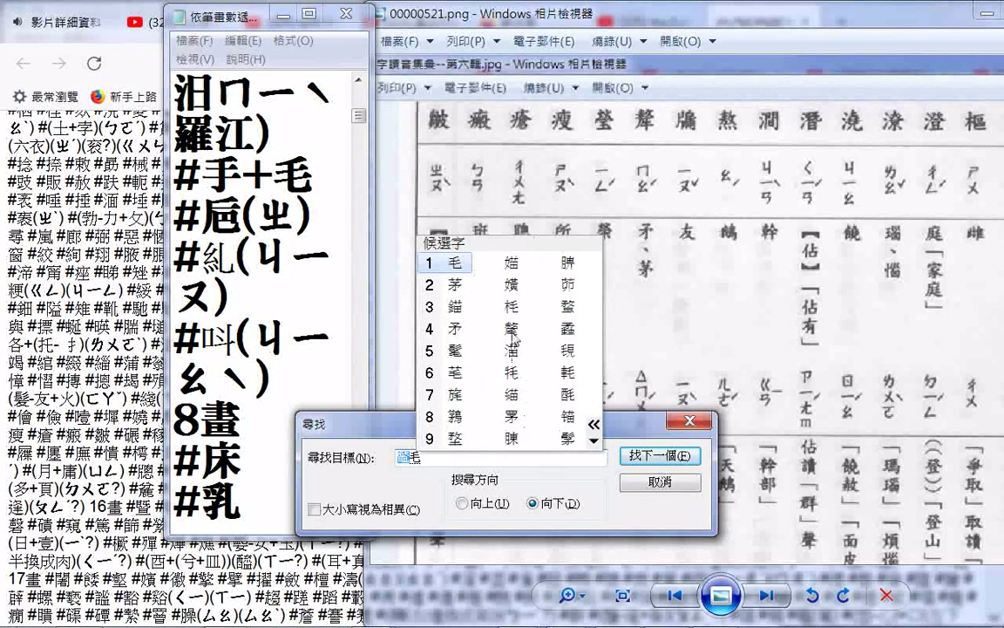
pyautogui.press('5')
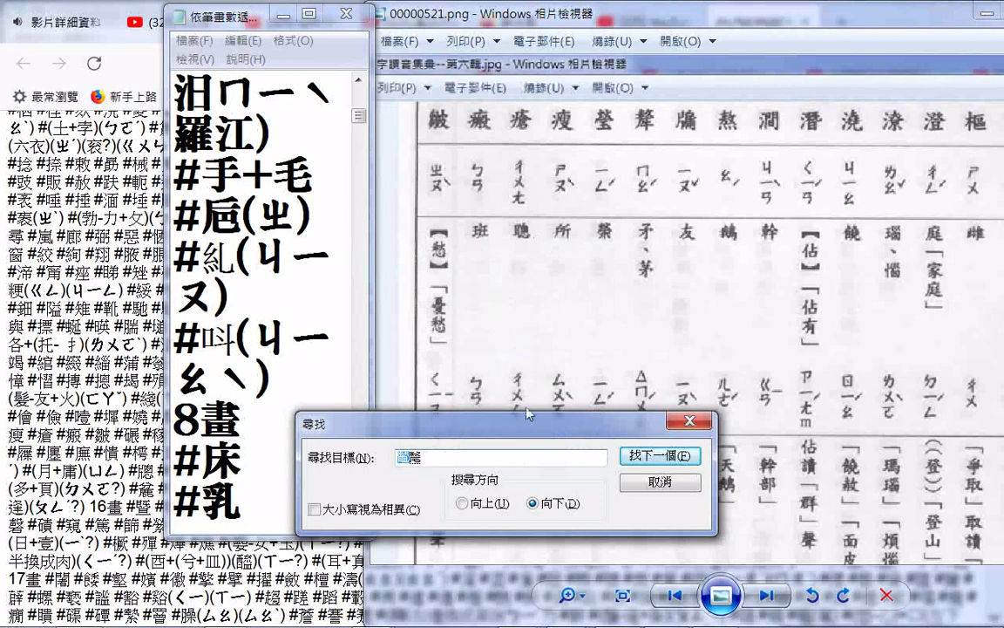
pyautogui.press('Return')
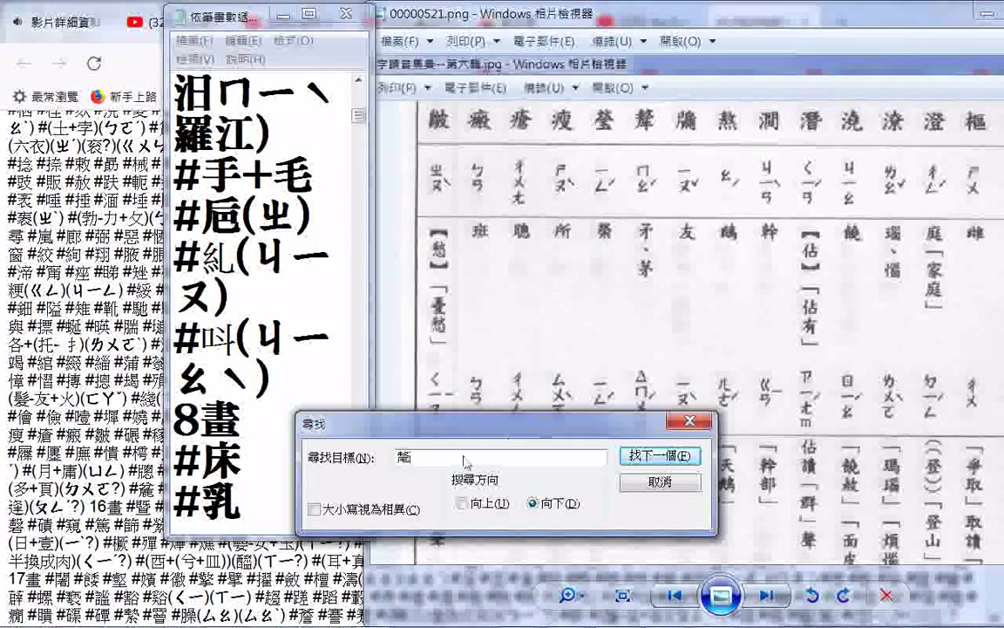
# - Search the character list for 氂 and examine the (氂-毛+牛)(ㄇㄠˊ) entry
pyautogui.moveTo(413, 460); pyautogui.dragTo(401, 459)
pyautogui.rightClick(402, 457)
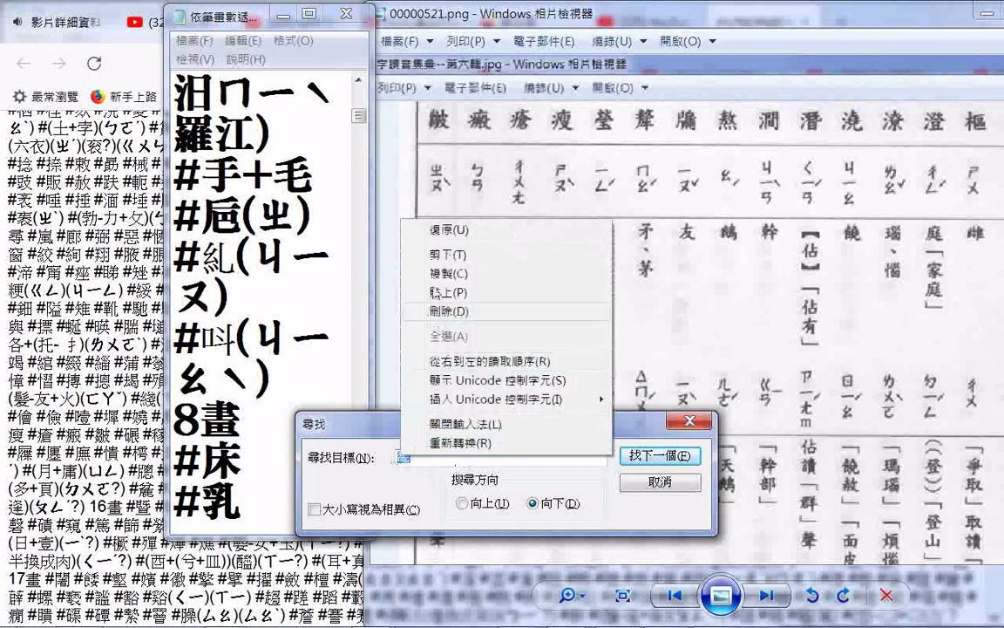
pyautogui.click(444, 256)
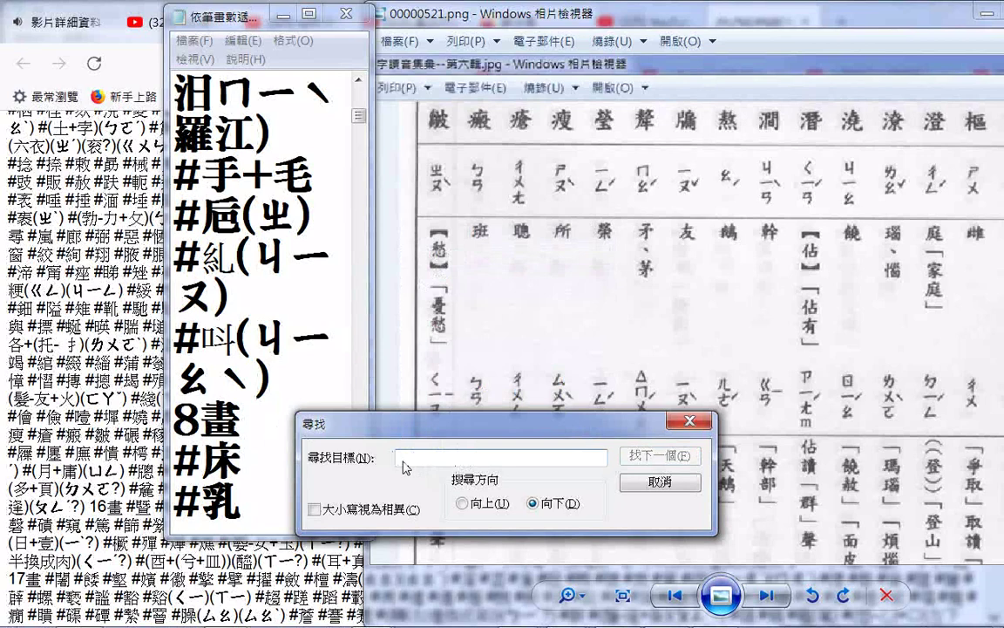
pyautogui.hotkey('ctrl', 'v')
pyautogui.press('Return')
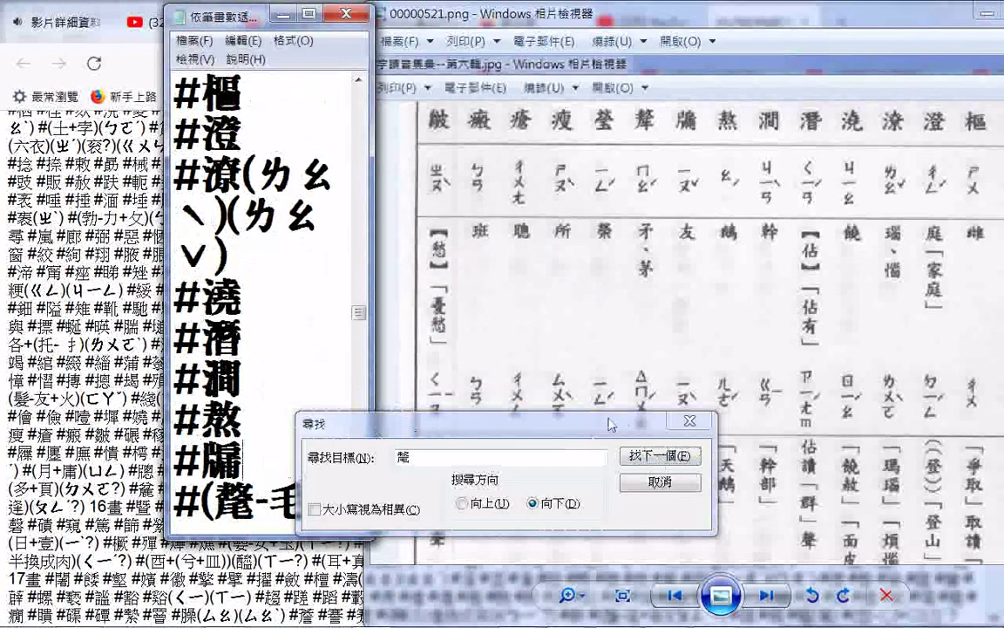
pyautogui.moveTo(558, 423); pyautogui.dragTo(824, 474)
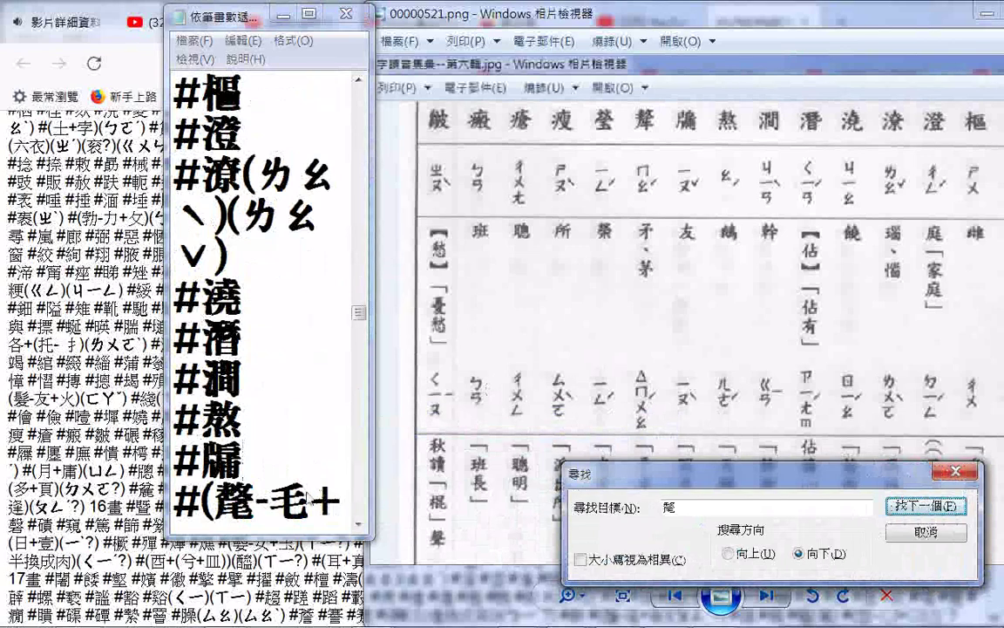
pyautogui.click(276, 427)
pyautogui.scroll(-1, 311, 474)
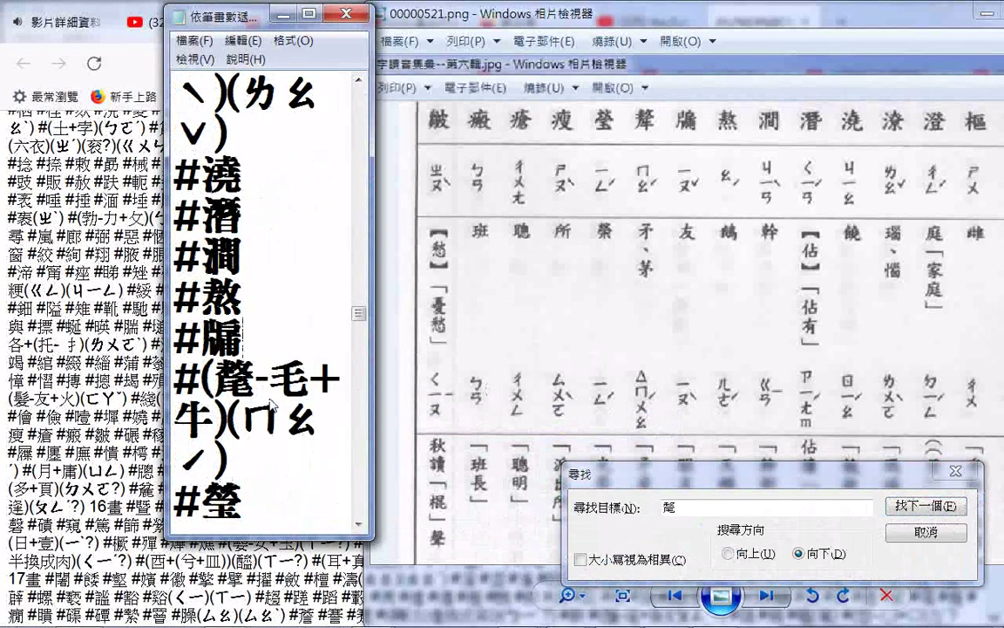
# - Replace the search term with 犛, chosen from the characters pronounced ㄌㄧˊ
pyautogui.click(624, 469)
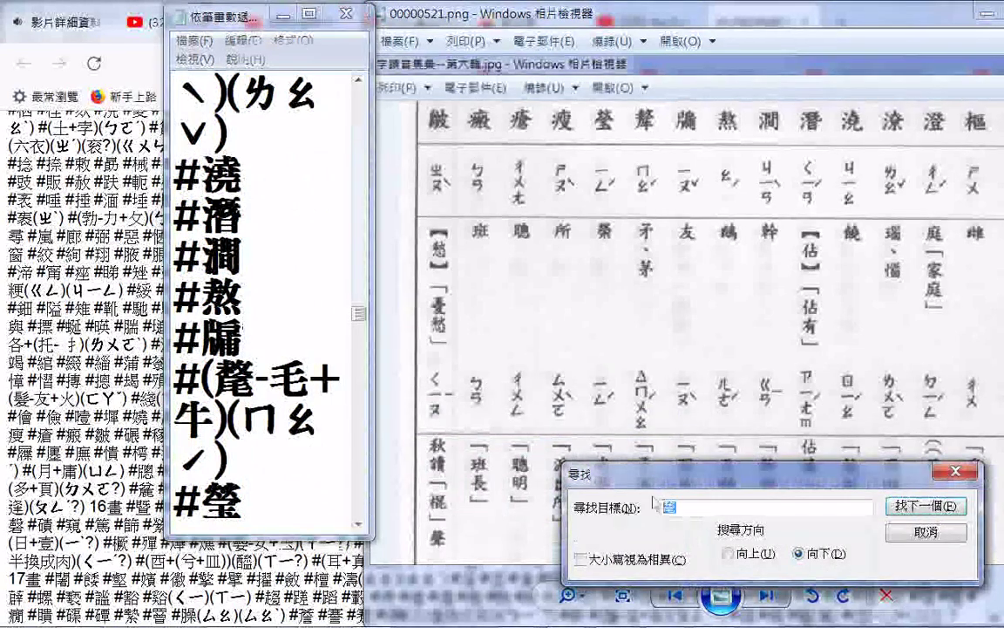
pyautogui.write('ㄌ')
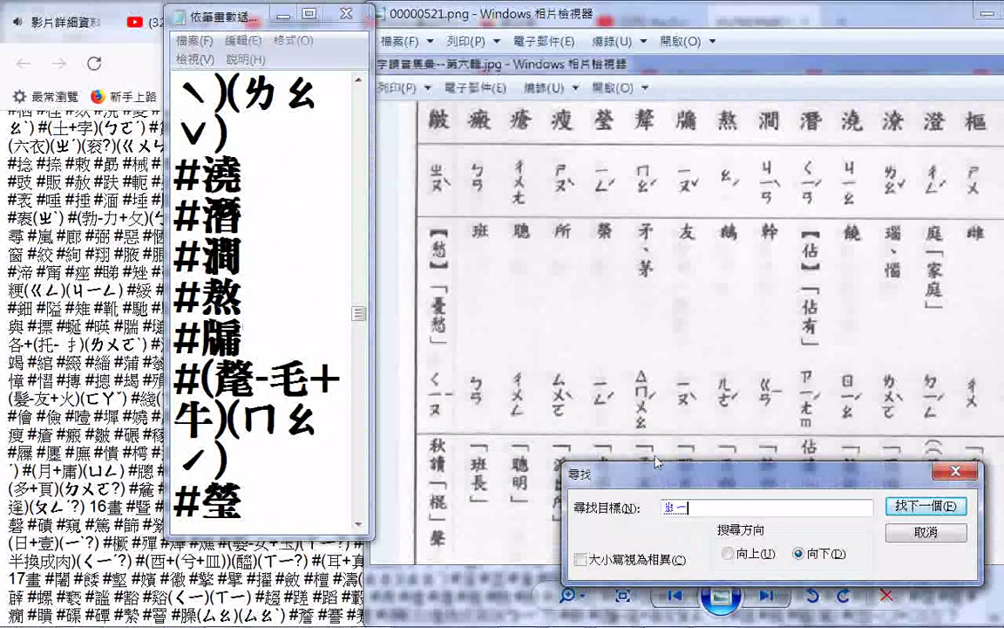
pyautogui.press('space')
pyautogui.write('ㄌㄧ6')
pyautogui.press('Down')
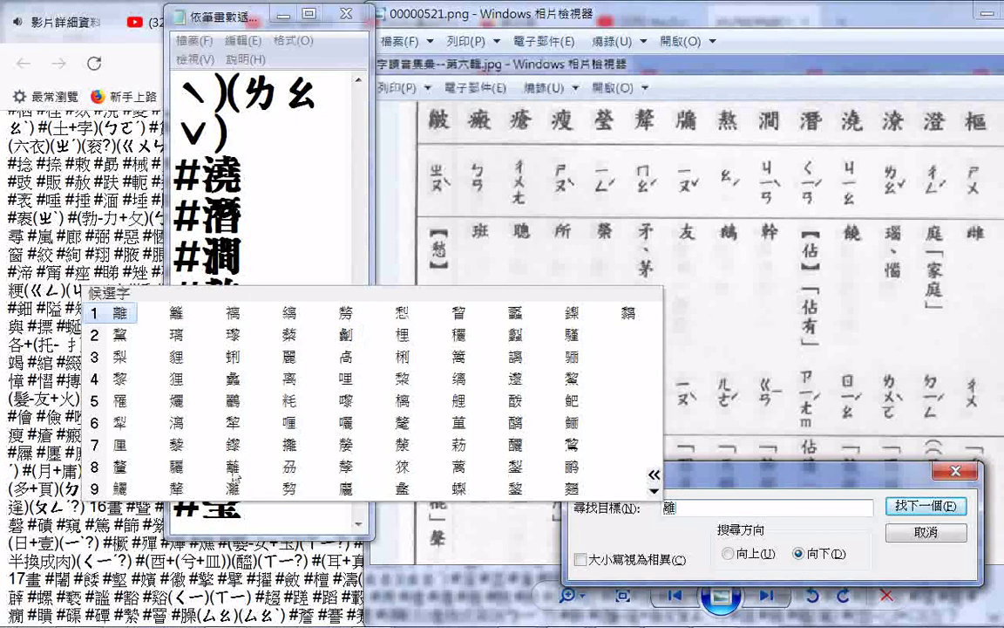
pyautogui.click(179, 489)
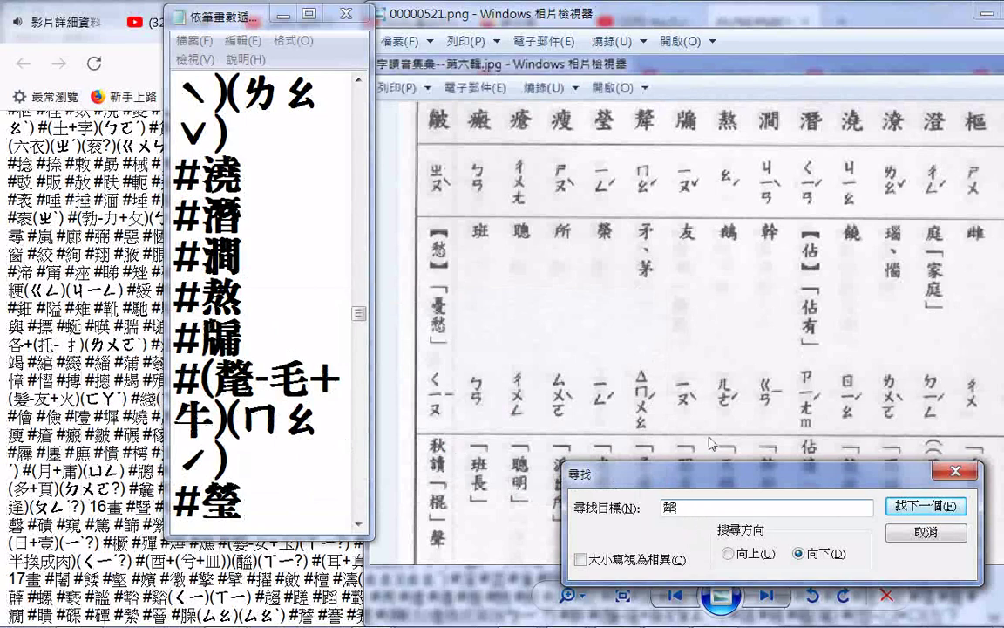
# - Cut 犛 from the search term and insert it before the (氂-毛+牛) description in the character list
pyautogui.click(623, 306)
pyautogui.click(653, 514)
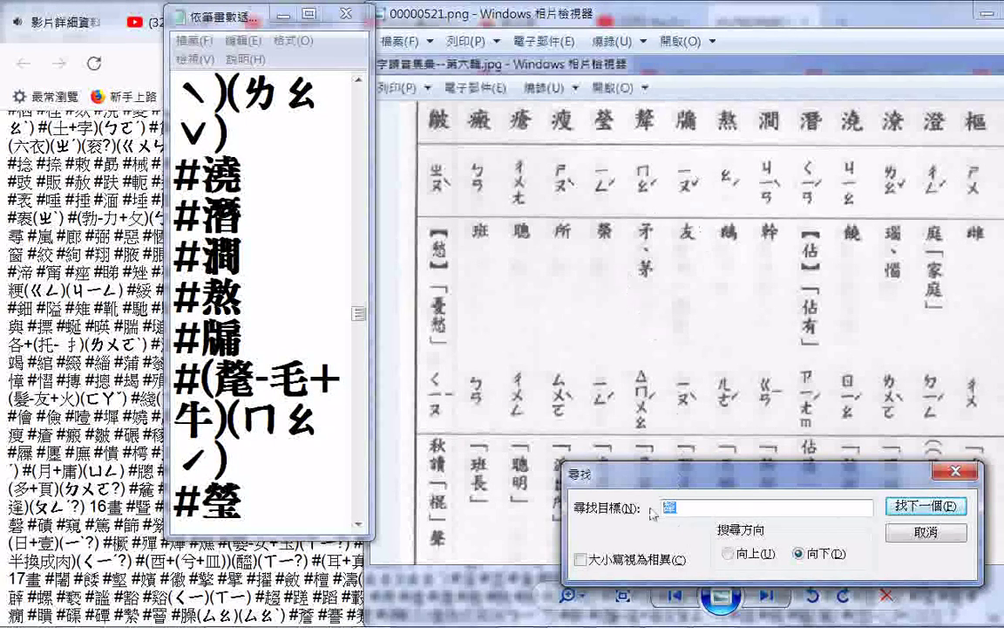
pyautogui.rightClick(672, 510)
pyautogui.click(723, 295)
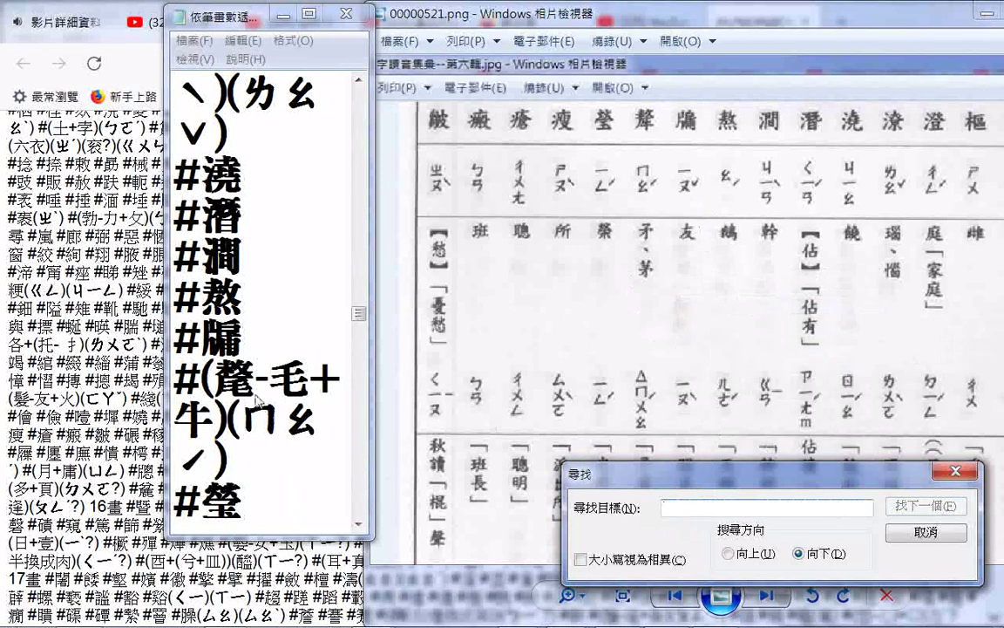
pyautogui.click(200, 390)
pyautogui.rightClick(252, 385)
pyautogui.click(279, 455)
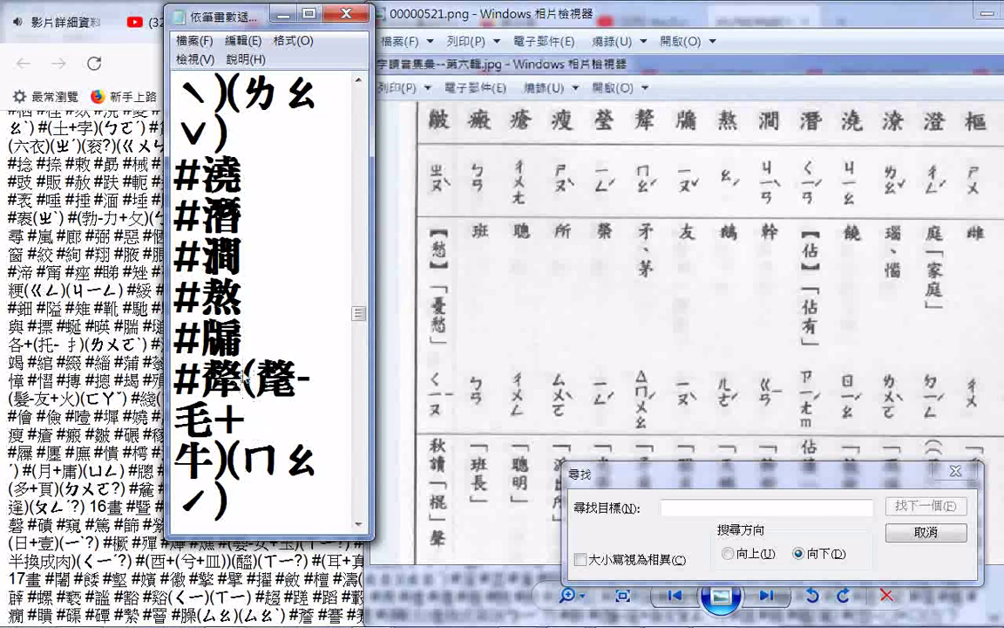
# - Add the bracketed pronunciation (ㄌㄧˊ) after 犛, keeping the (氂-毛+牛) description in its own brackets
pyautogui.write('()')
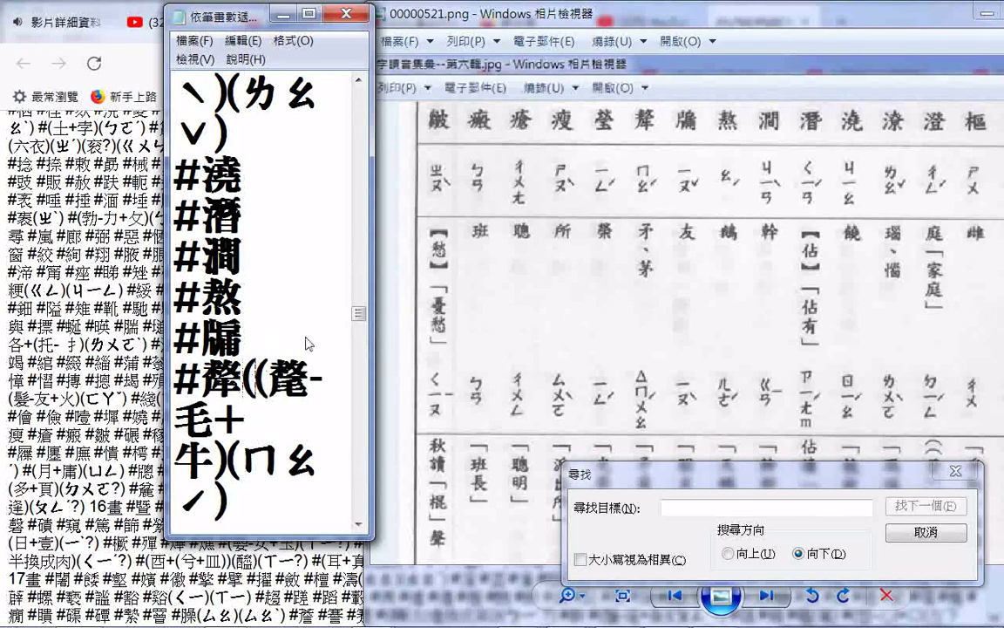
pyautogui.press('BackSpace')
pyautogui.press('BackSpace')
pyautogui.write('ㄌ')
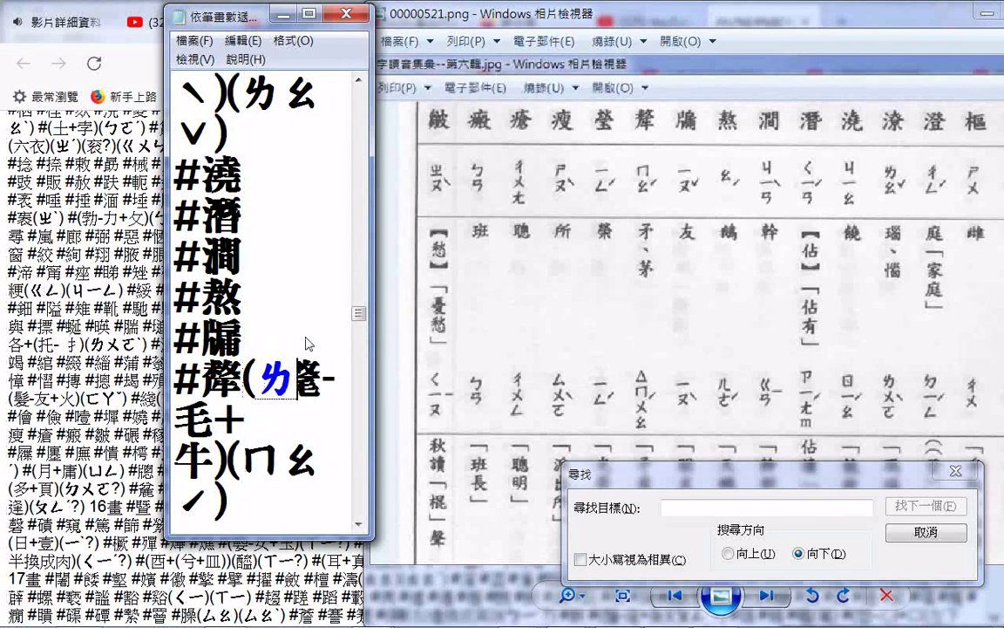
pyautogui.write('一ˊ')
pyautogui.write(')(')
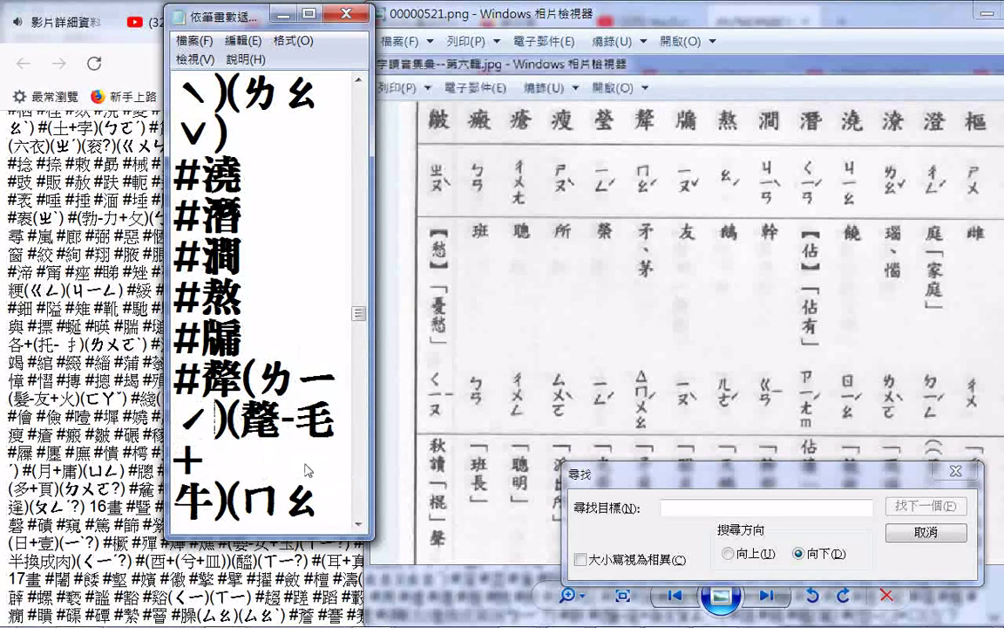
# - Copy 氂 into the brackets in front of ㄇㄠˊ and close up the break in that entry
pyautogui.doubleClick(273, 425)
pyautogui.rightClick(260, 421)
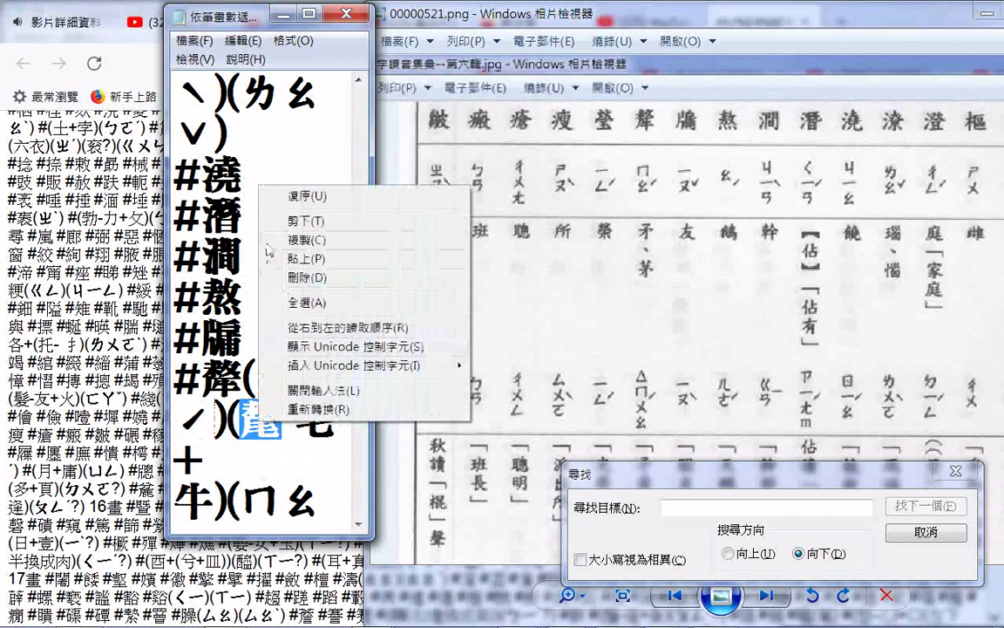
pyautogui.click(214, 453)
pyautogui.rightClick(242, 262)
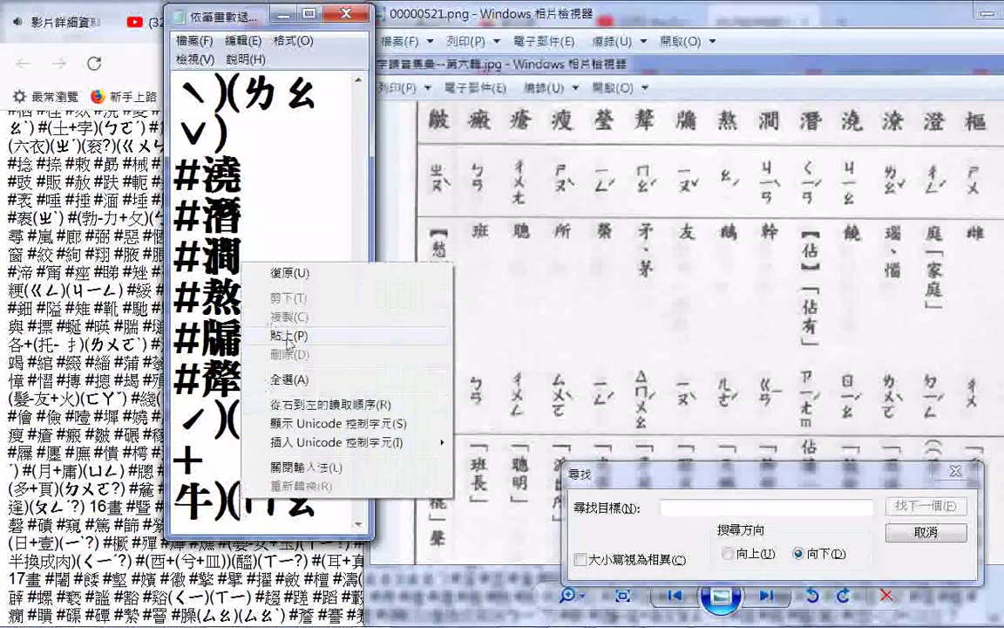
pyautogui.click(288, 339)
pyautogui.scroll(-1, 307, 411)
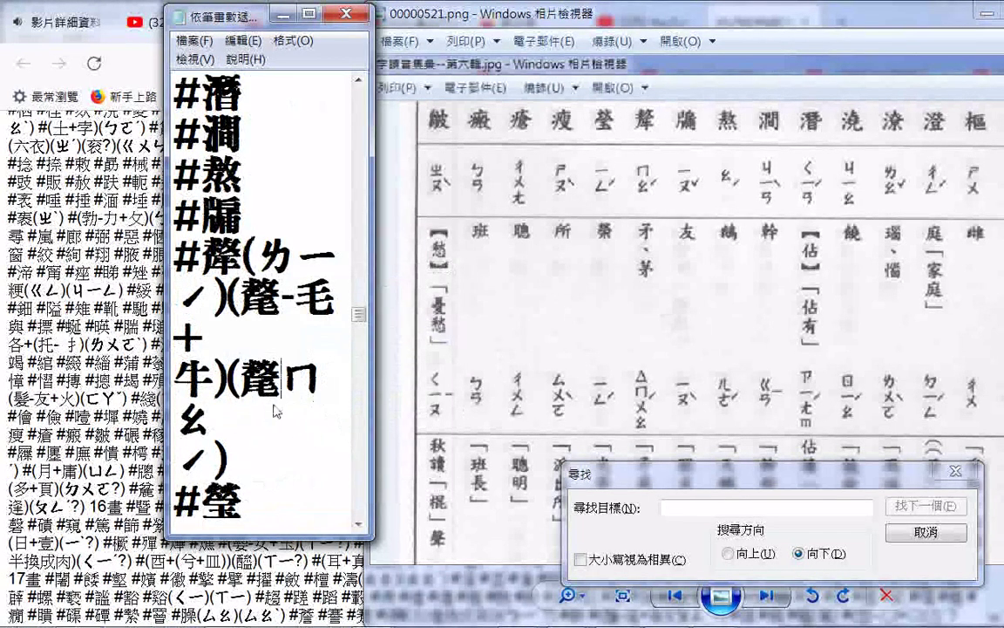
pyautogui.press('Delete')
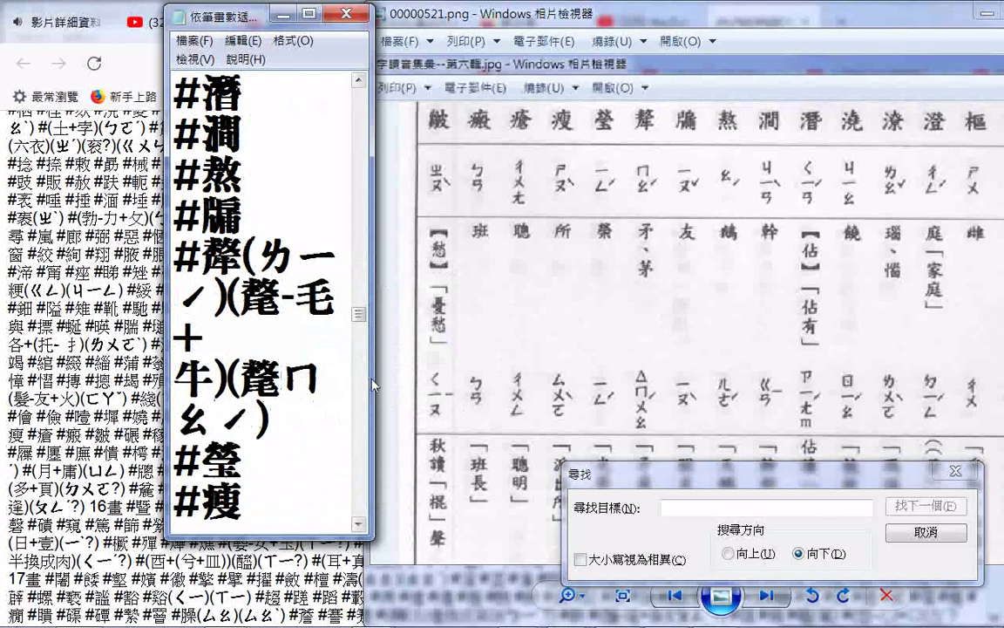
# - Review the edited 犛(ㄌㄧˊ) and 氂ㄇㄠˊ parts of the entry against the scanned pronunciation table
pyautogui.press('Right')
pyautogui.hotkey('shift', 'Left')
pyautogui.hotkey('shift', 'Left')
pyautogui.hotkey('shift', 'Left')
pyautogui.hotkey('shift', 'Left')
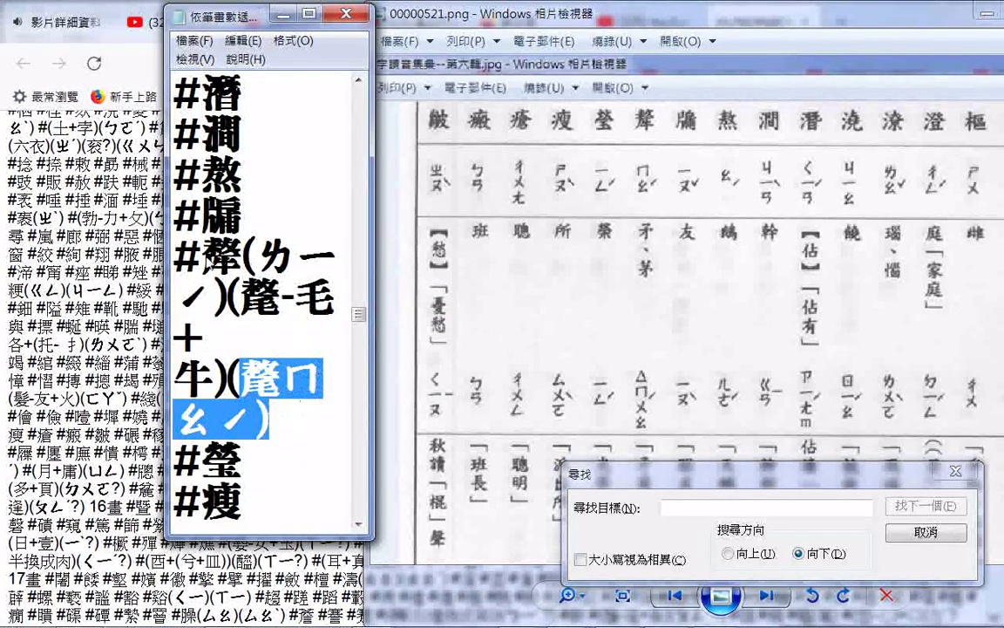
pyautogui.click(181, 234)
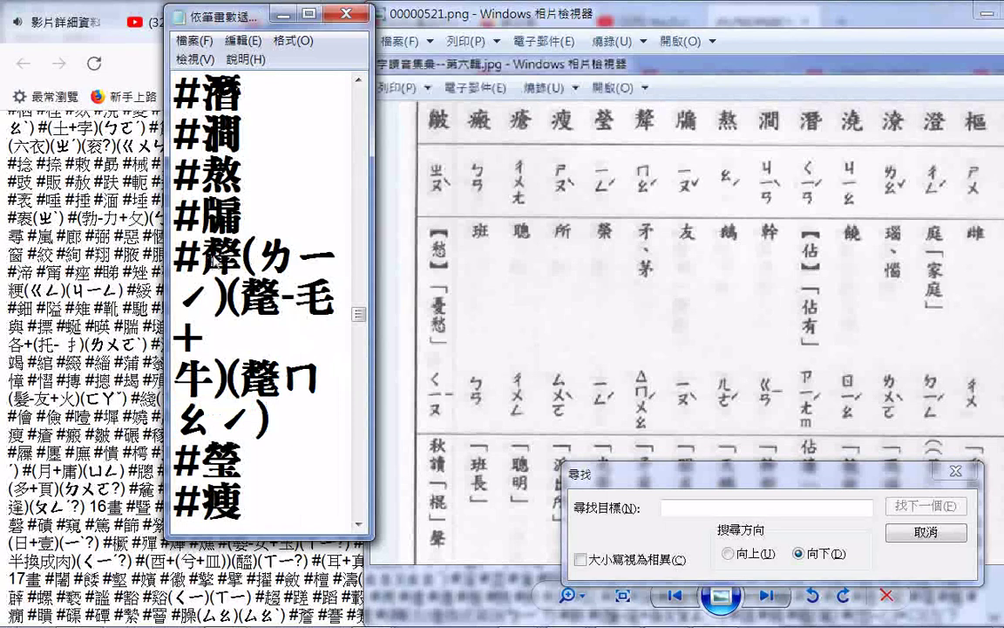
pyautogui.moveTo(201, 234); pyautogui.dragTo(228, 301)
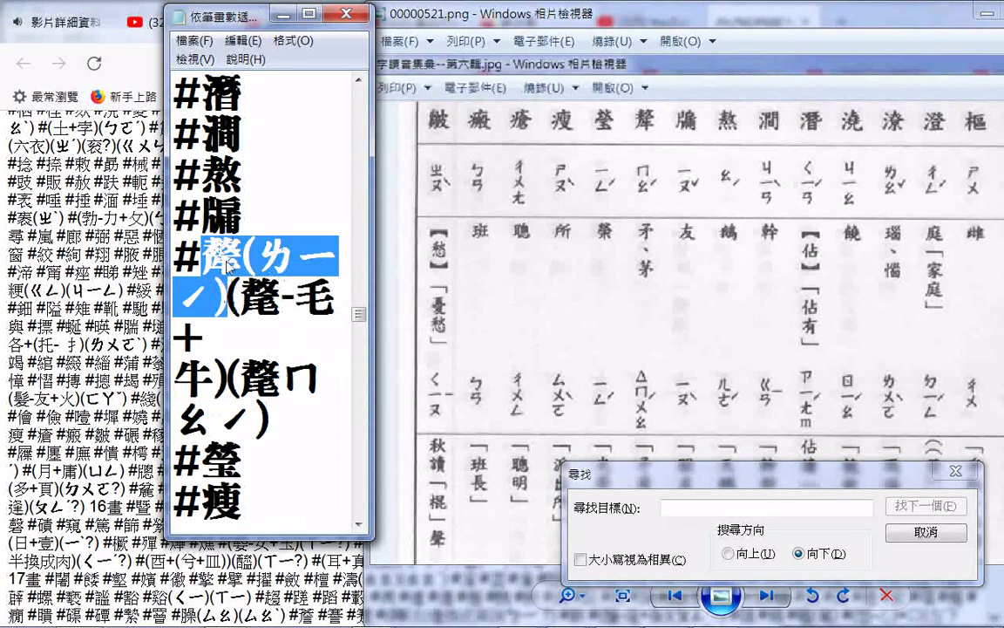
pyautogui.click(617, 209)
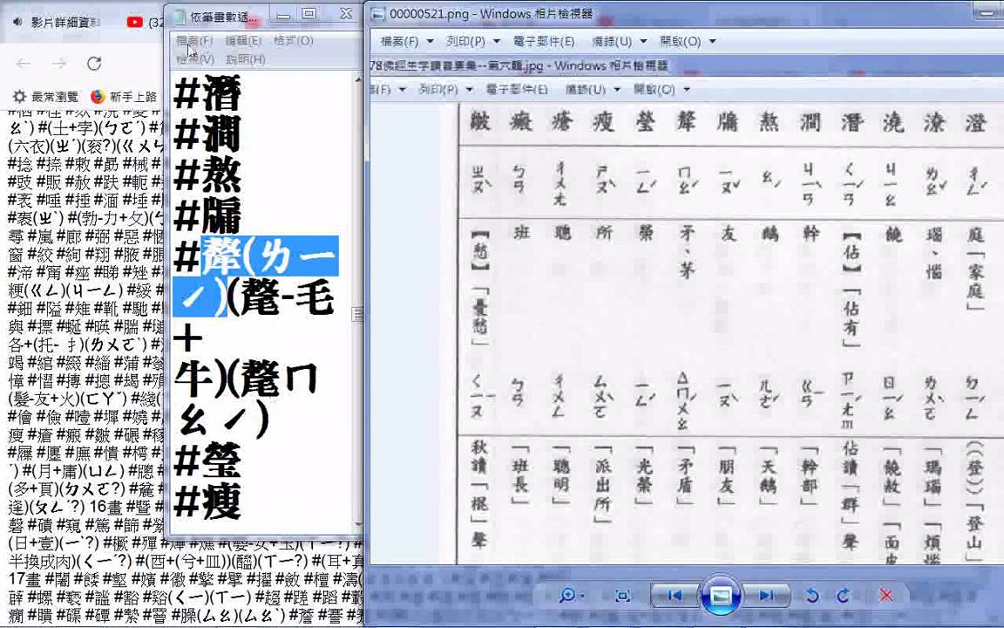
# - Copy the complete stroke-ordered list from the browser page and replace all text in the untitled Notepad document with it
pyautogui.click(244, 41)
pyautogui.click(261, 159)
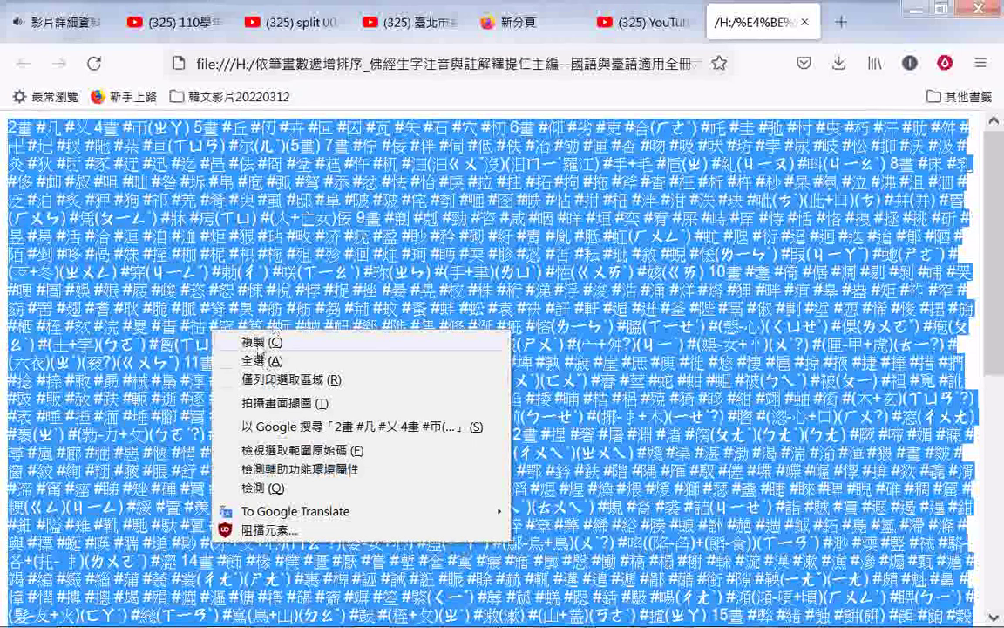
pyautogui.click(246, 340)
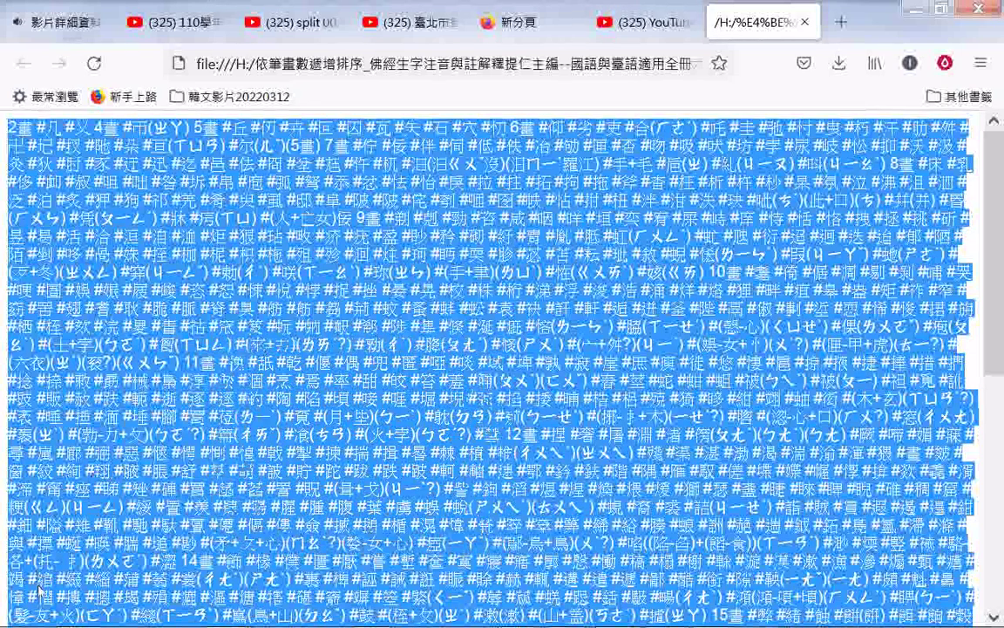
pyautogui.scroll(-6, 39, 591)
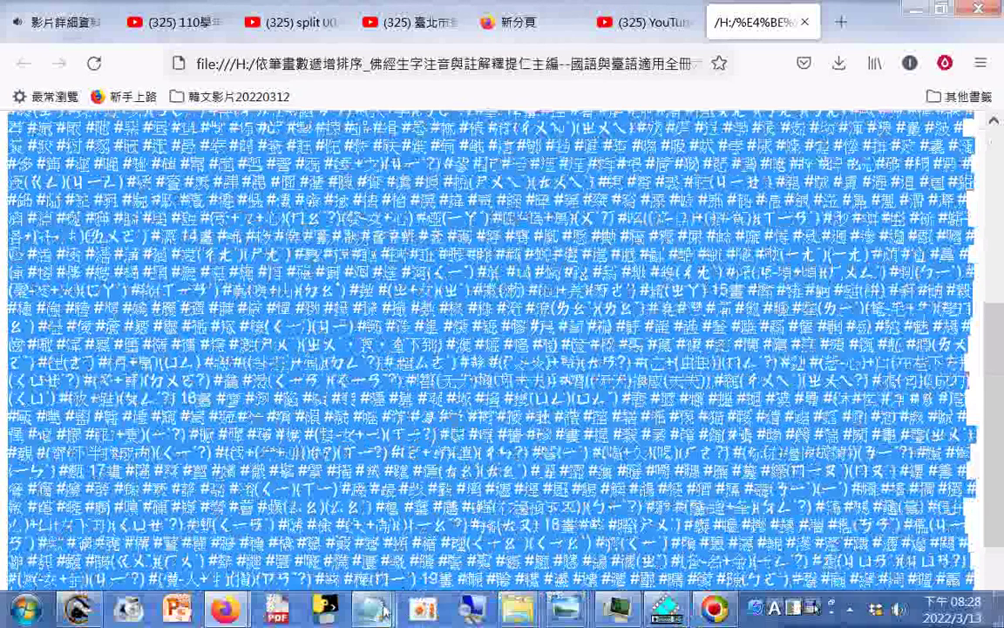
pyautogui.rightClick(383, 612)
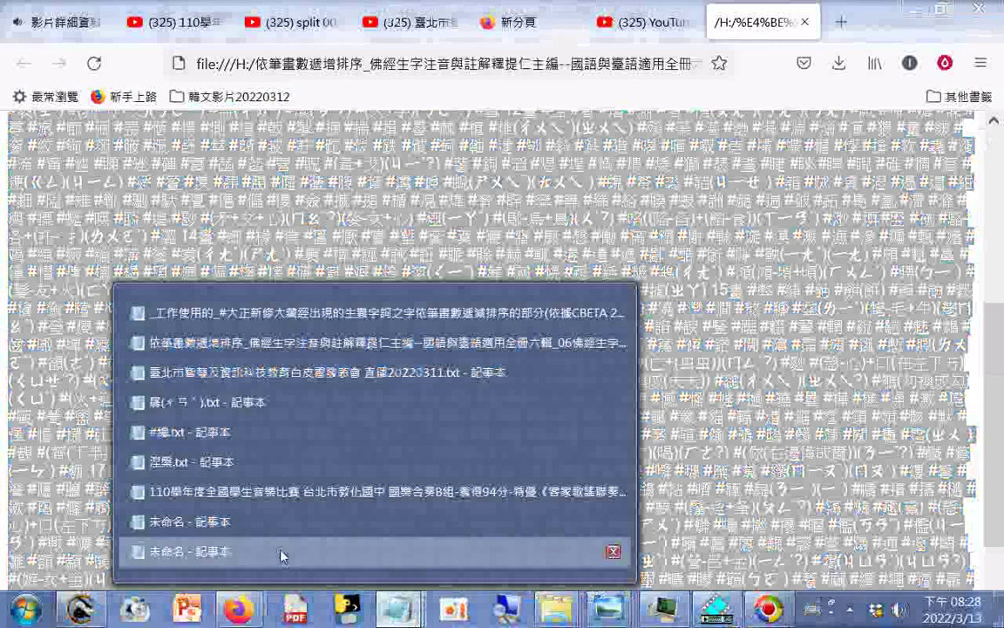
pyautogui.click(281, 555)
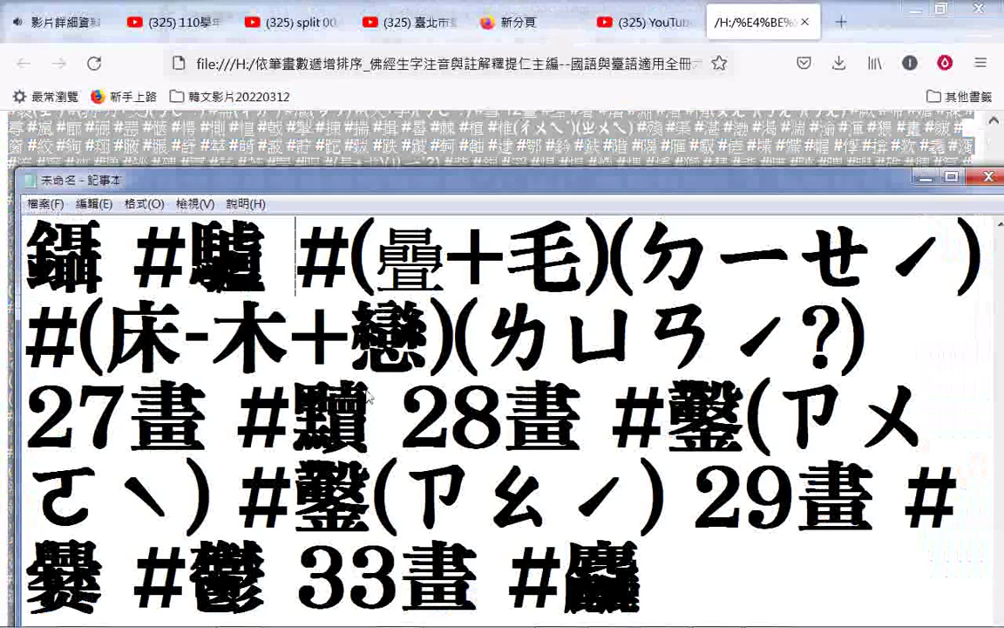
pyautogui.hotkey('ctrl', 'a')
pyautogui.rightClick(337, 358)
pyautogui.click(377, 416)
# - Look through the pasted list for the 犛(ㄌㄧˊ) entry among the 15畫 characters and highlight it for checking
pyautogui.scroll(-1, 417, 426)
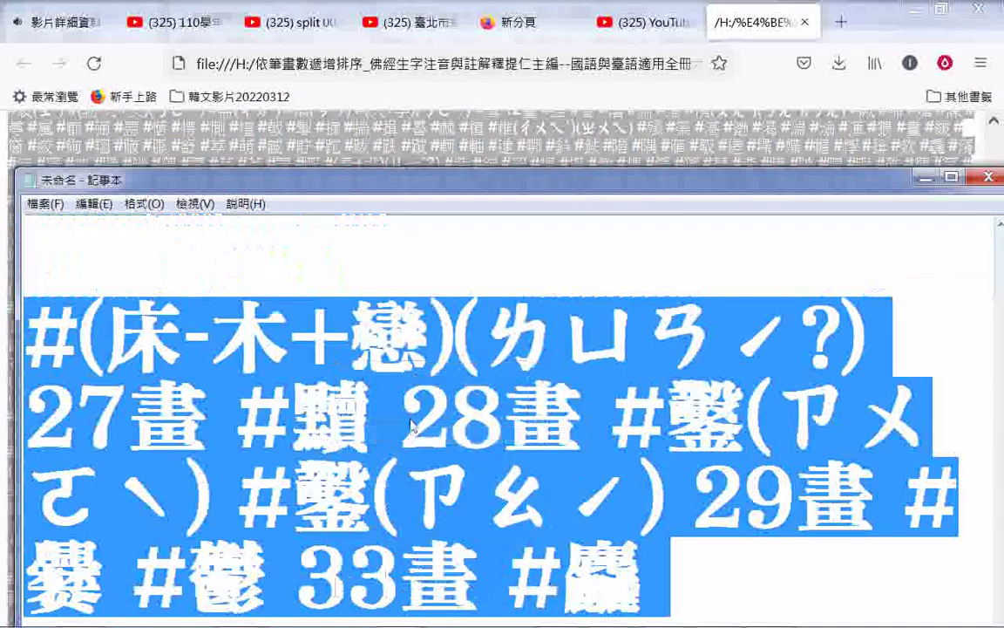
pyautogui.hotkey('ctrl', 'Home')
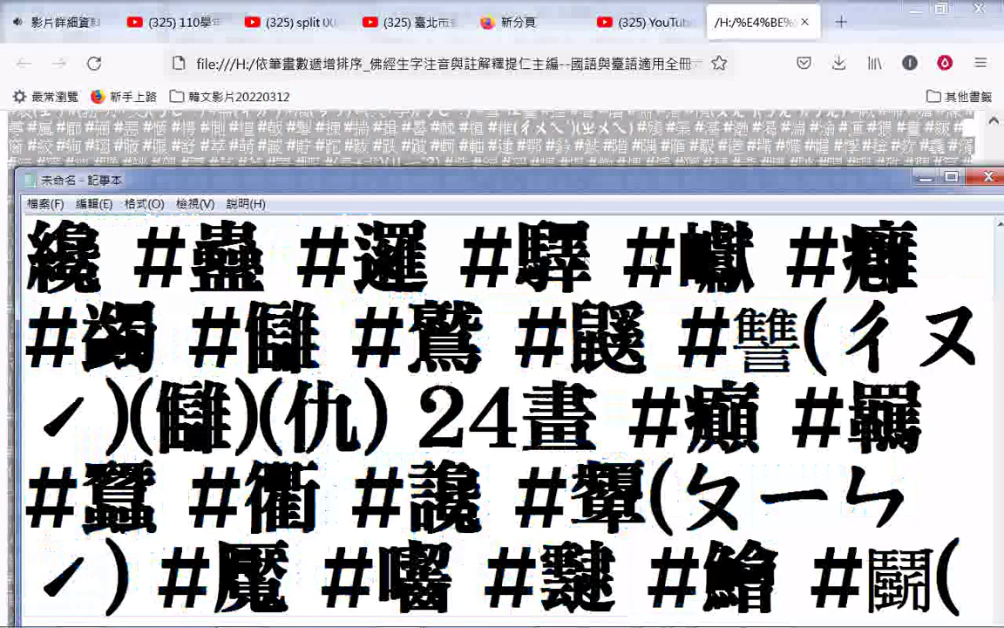
pyautogui.scroll(-10, 654, 258)
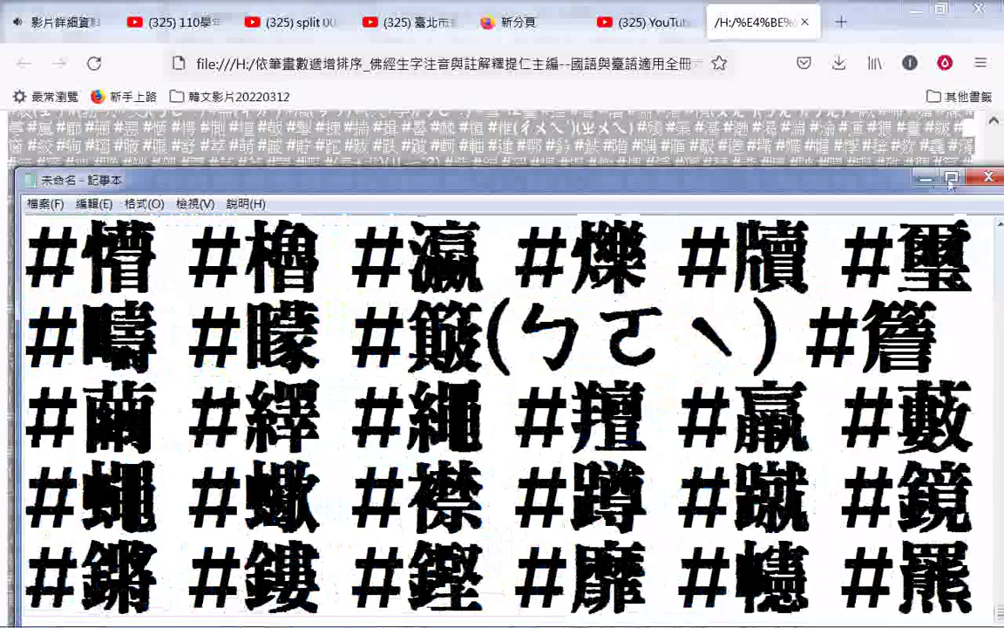
pyautogui.scroll(-10, 998, 271)
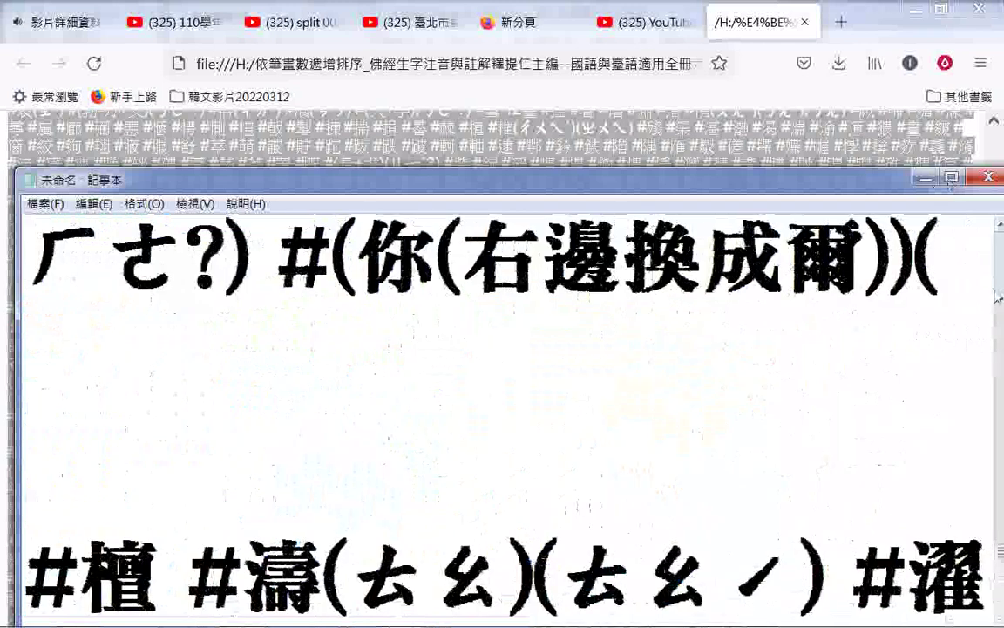
pyautogui.scroll(-5, 998, 296)
pyautogui.scroll(2, 872, 332)
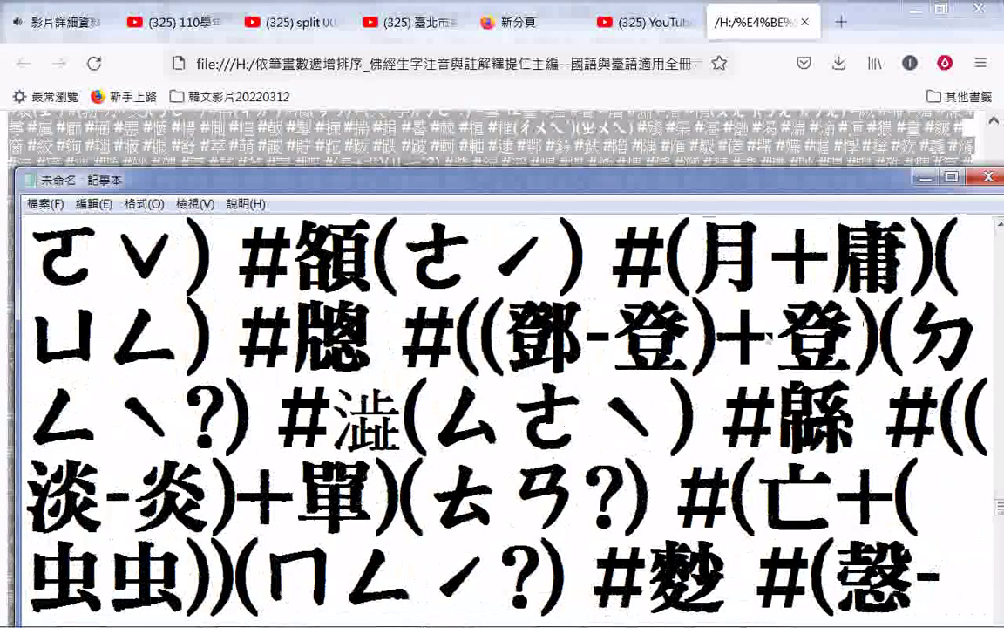
pyautogui.scroll(-3, 680, 348)
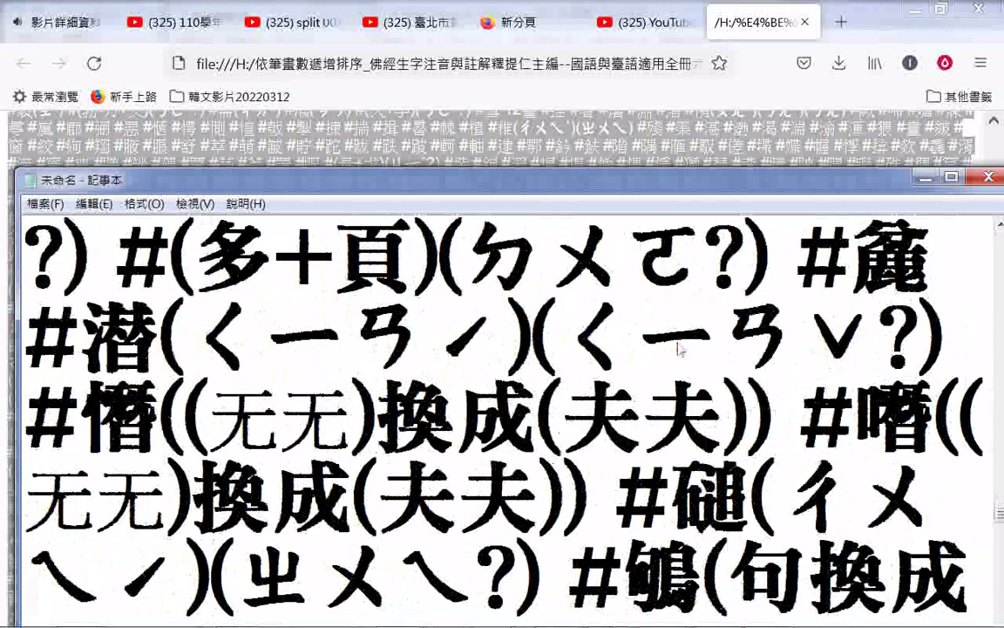
pyautogui.scroll(-3, 680, 349)
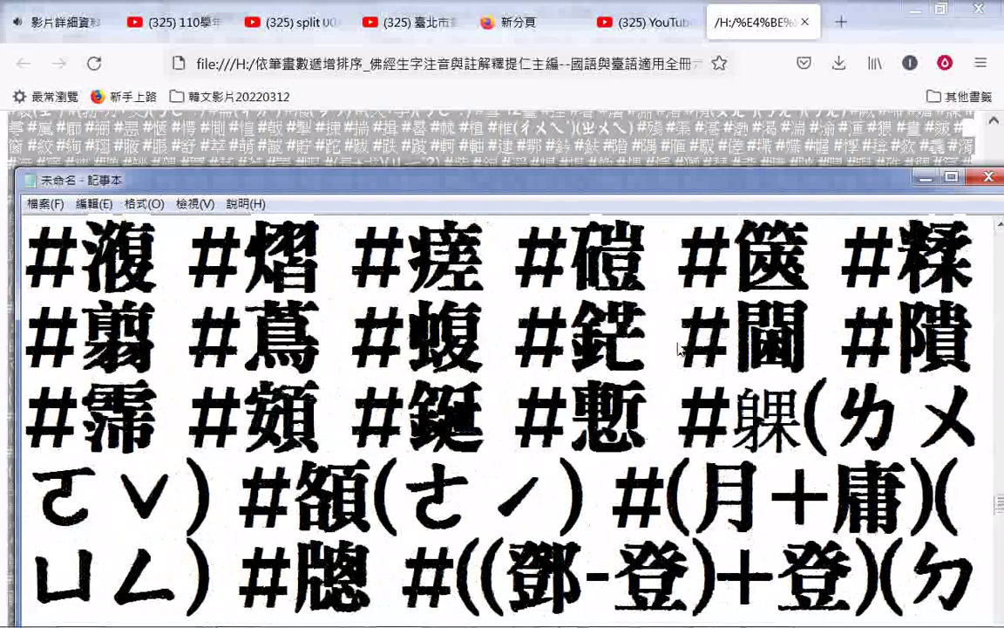
pyautogui.scroll(1, 680, 349)
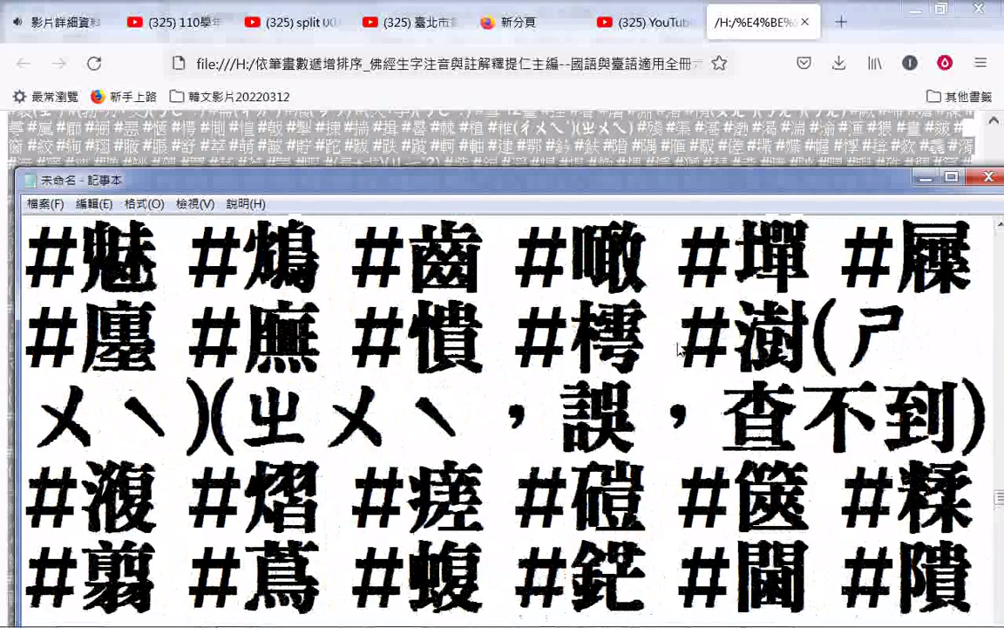
pyautogui.scroll(-3, 680, 349)
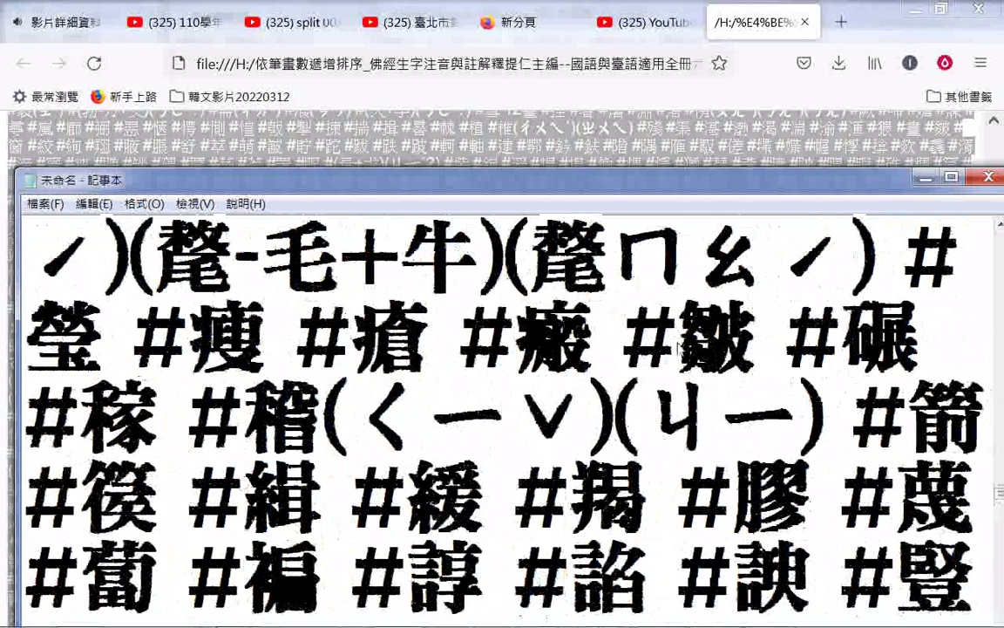
pyautogui.scroll(1, 679, 348)
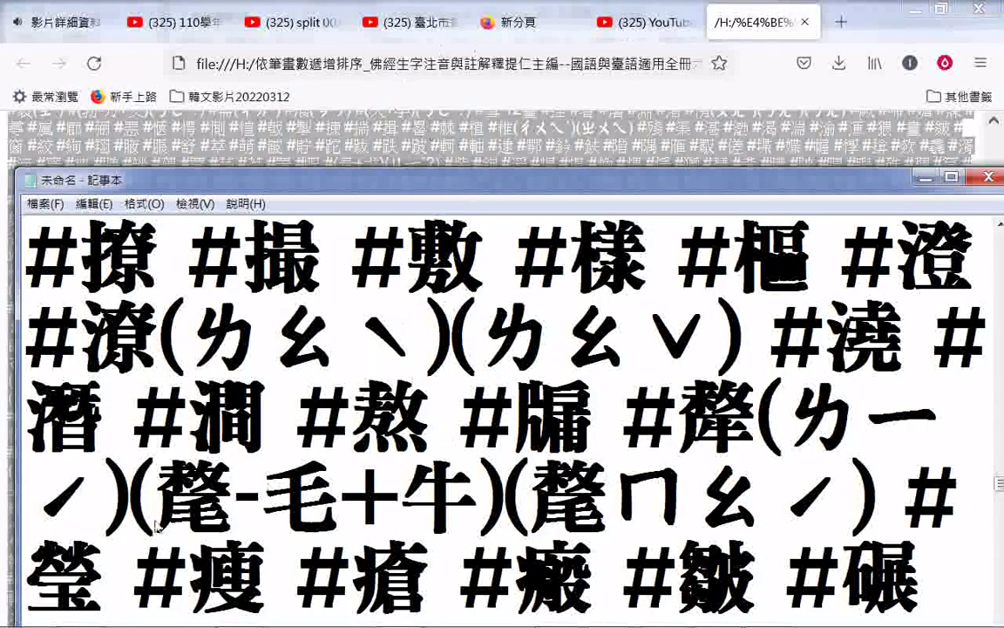
pyautogui.moveTo(622, 410); pyautogui.dragTo(129, 494)
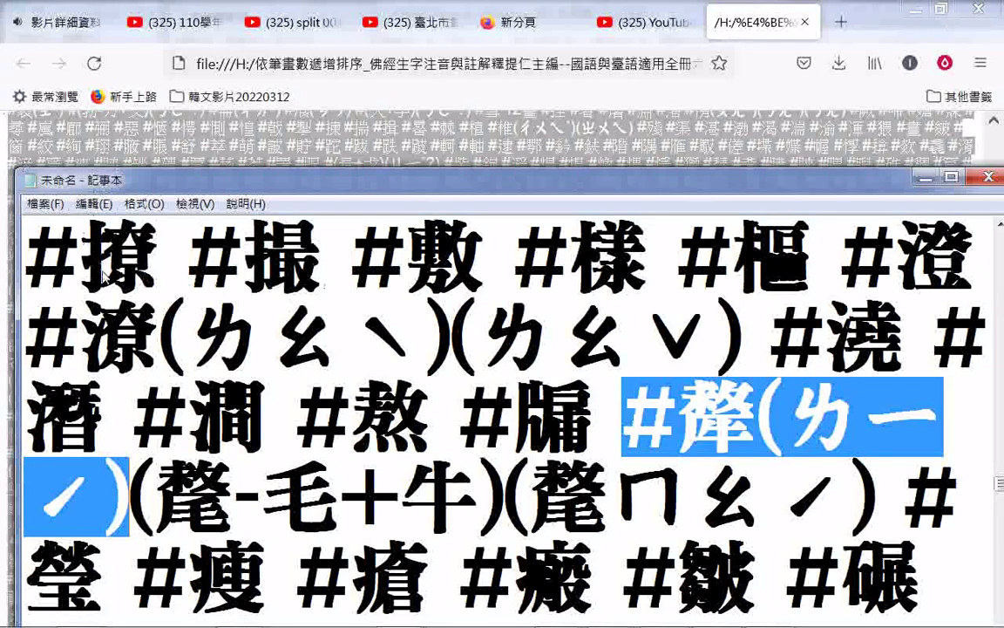
# - Set up saving the list as a Unicode text document, reusing the existing 依筆畫數遞增排序 page's file name
pyautogui.click(41, 203)
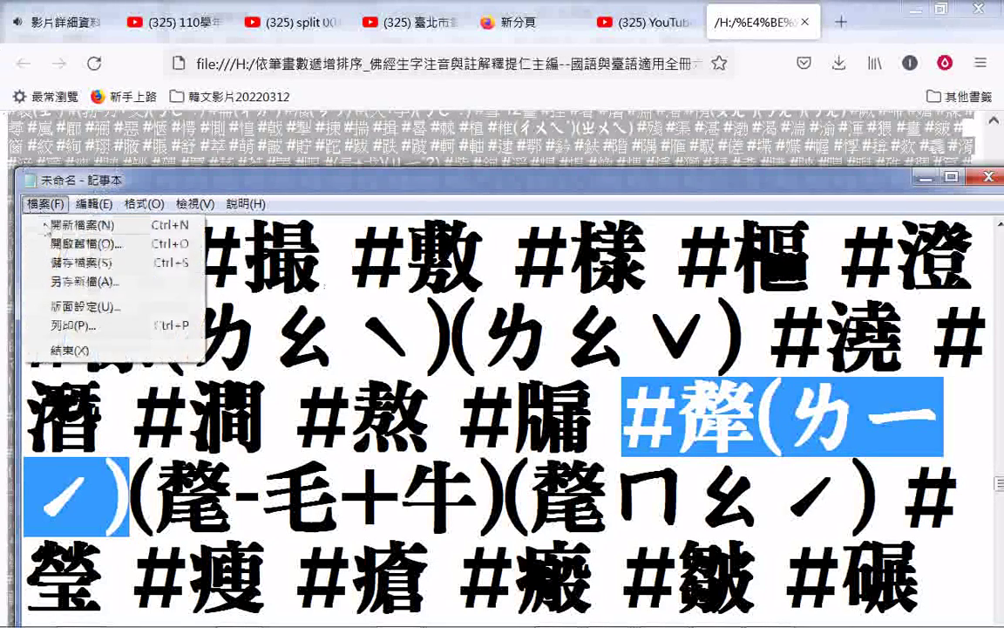
pyautogui.click(74, 283)
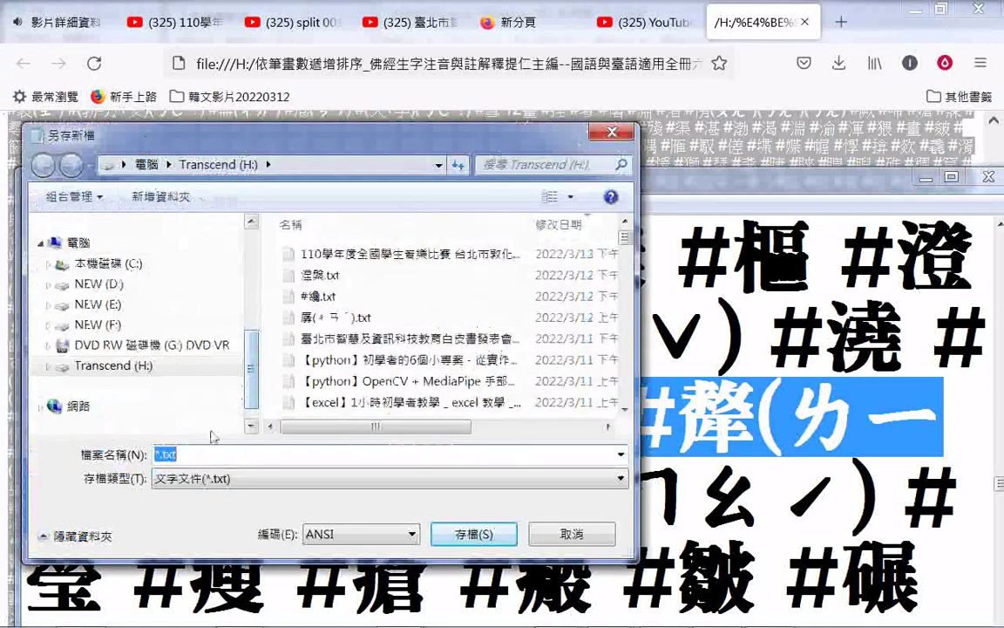
pyautogui.click(194, 479)
pyautogui.click(190, 512)
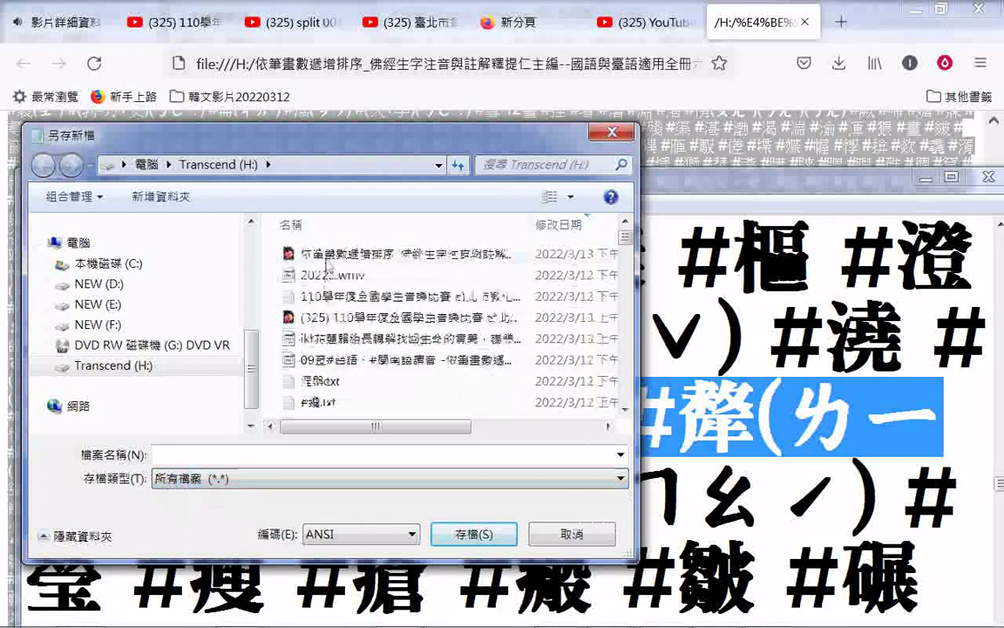
pyautogui.click(327, 257)
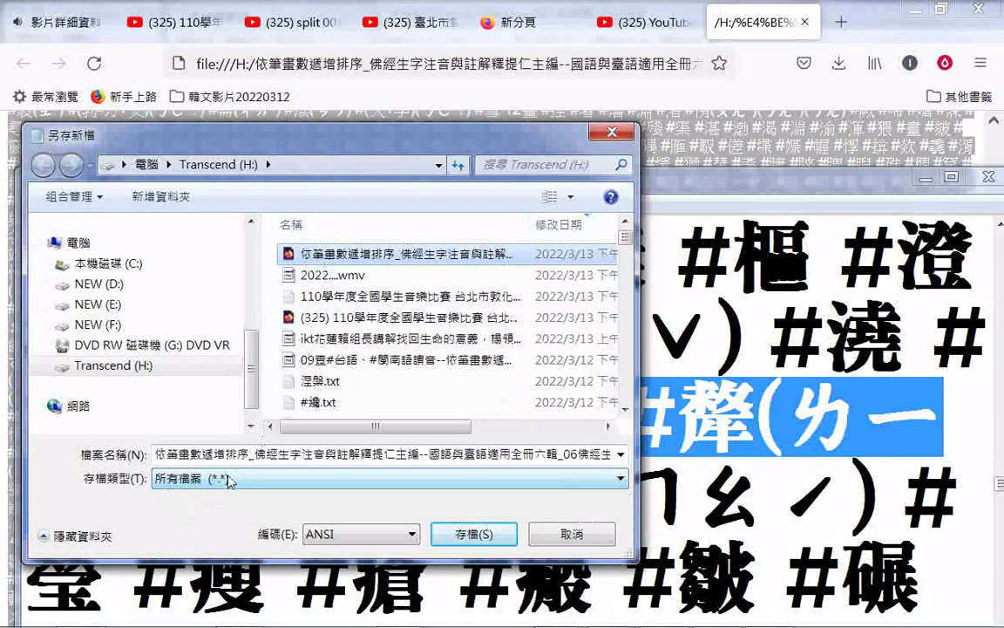
pyautogui.click(315, 534)
pyautogui.click(314, 565)
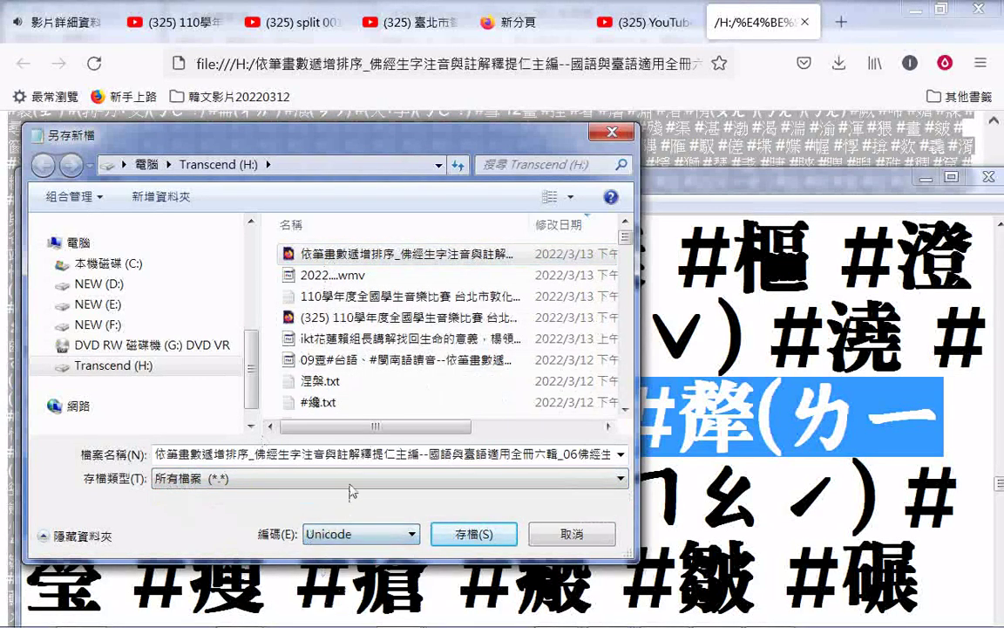
pyautogui.doubleClick(355, 455)
pyautogui.click(610, 478)
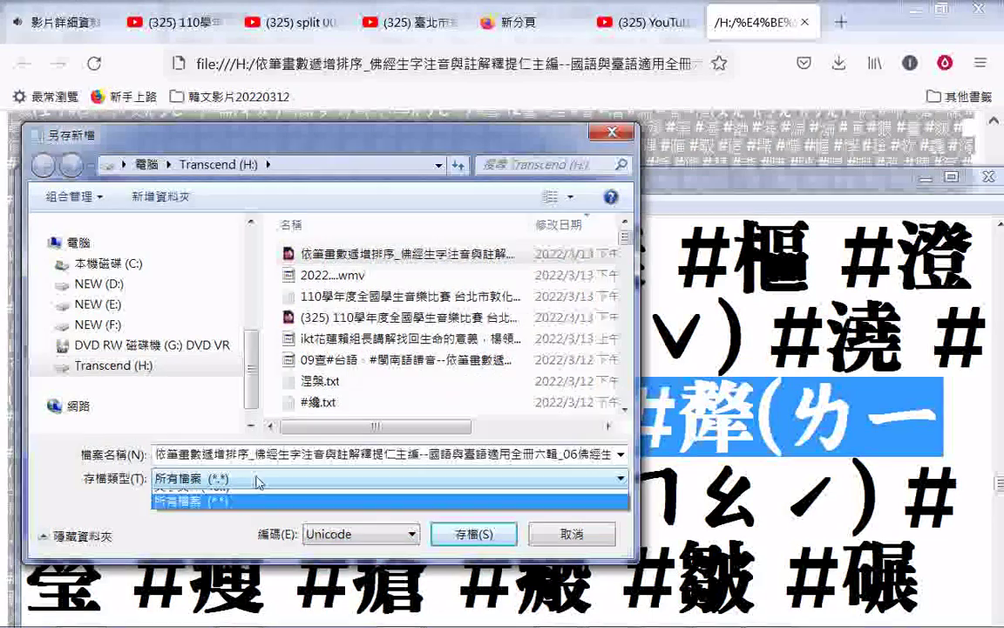
pyautogui.click(602, 493)
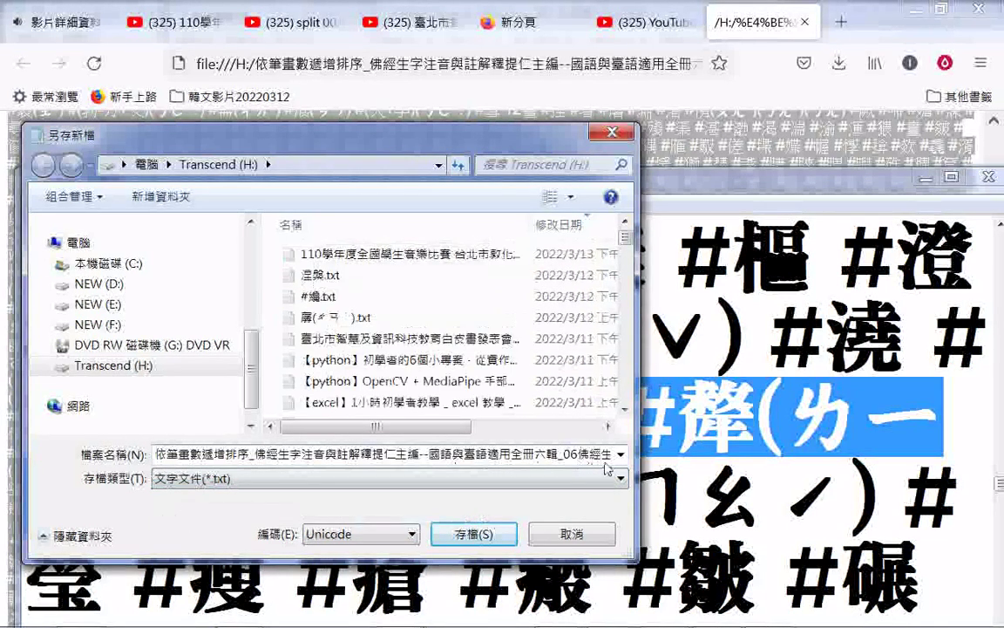
# - Add the prefix 網路搜尋備用_ to the start of the file name and save the list
pyautogui.click(514, 458)
pyautogui.click(499, 461)
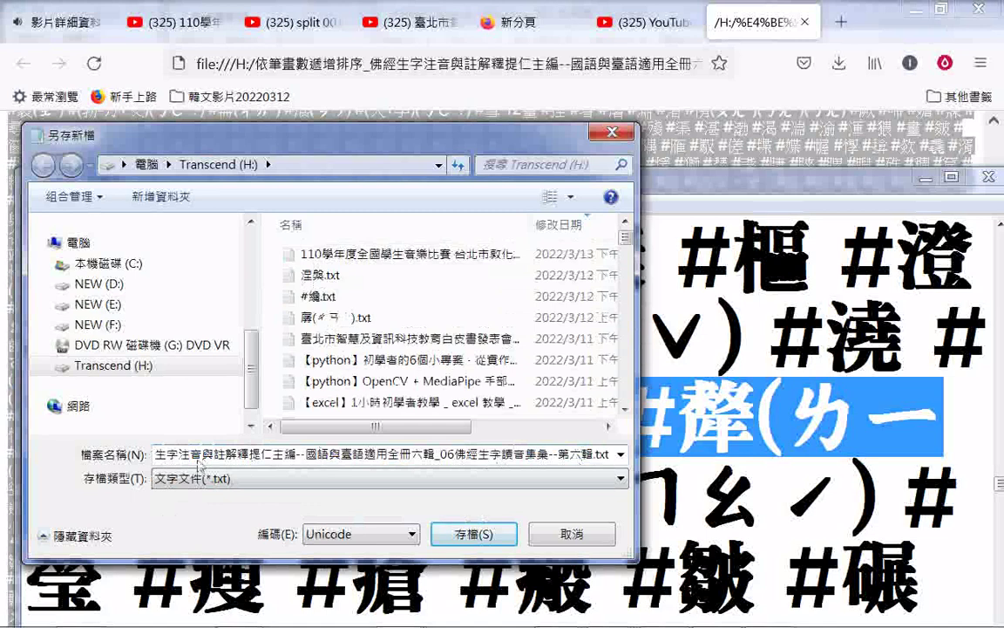
pyautogui.moveTo(173, 457); pyautogui.dragTo(108, 458)
pyautogui.click(160, 458)
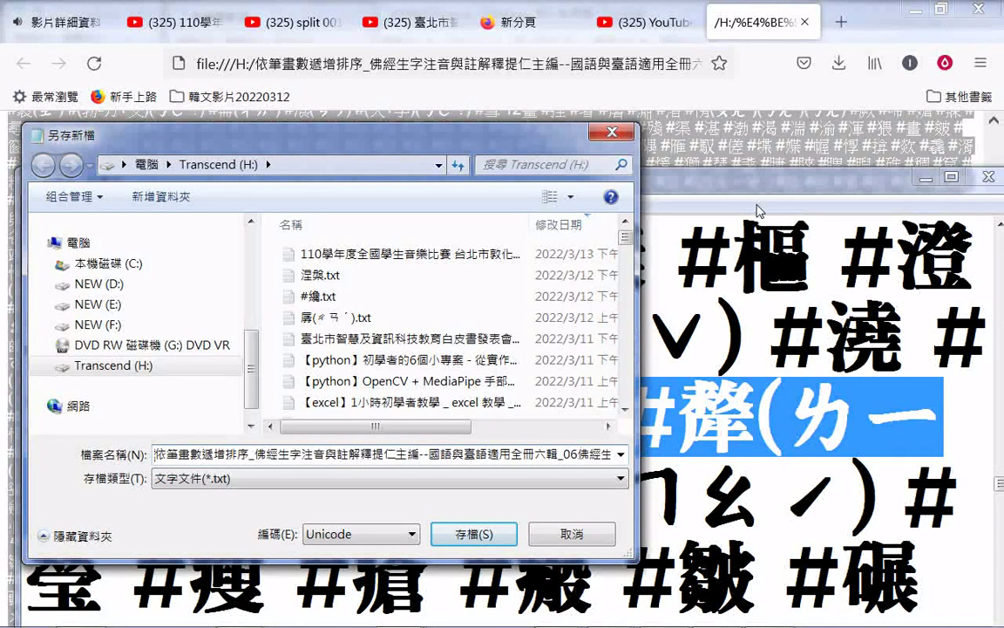
pyautogui.write('j;3x')
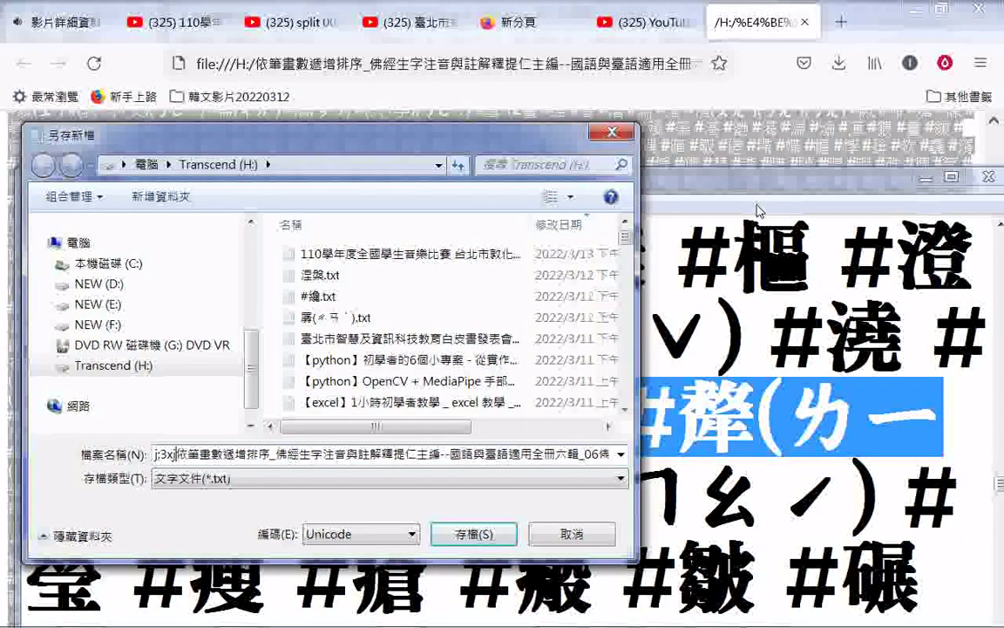
pyautogui.press('BackSpace')
pyautogui.press('BackSpace')
pyautogui.press('BackSpace')
pyautogui.press('BackSpace')
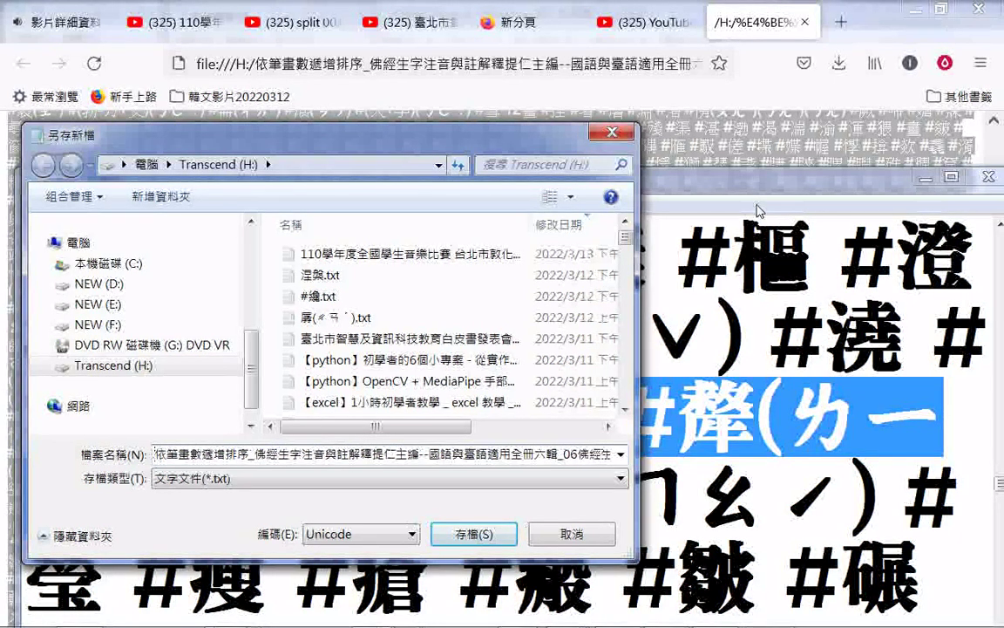
pyautogui.write('j;3xj4103')
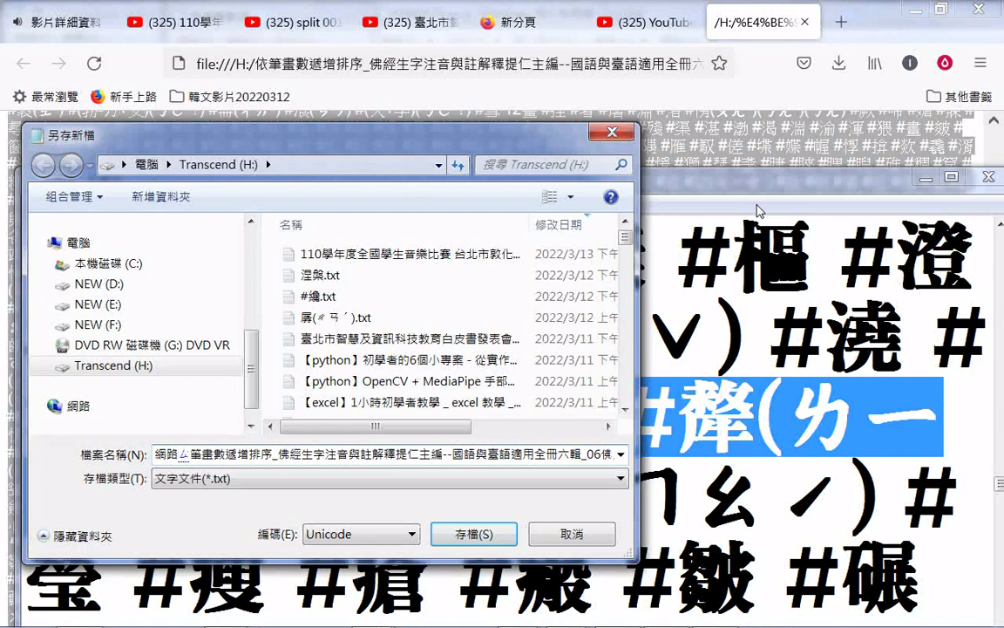
pyautogui.write('. vmp6')
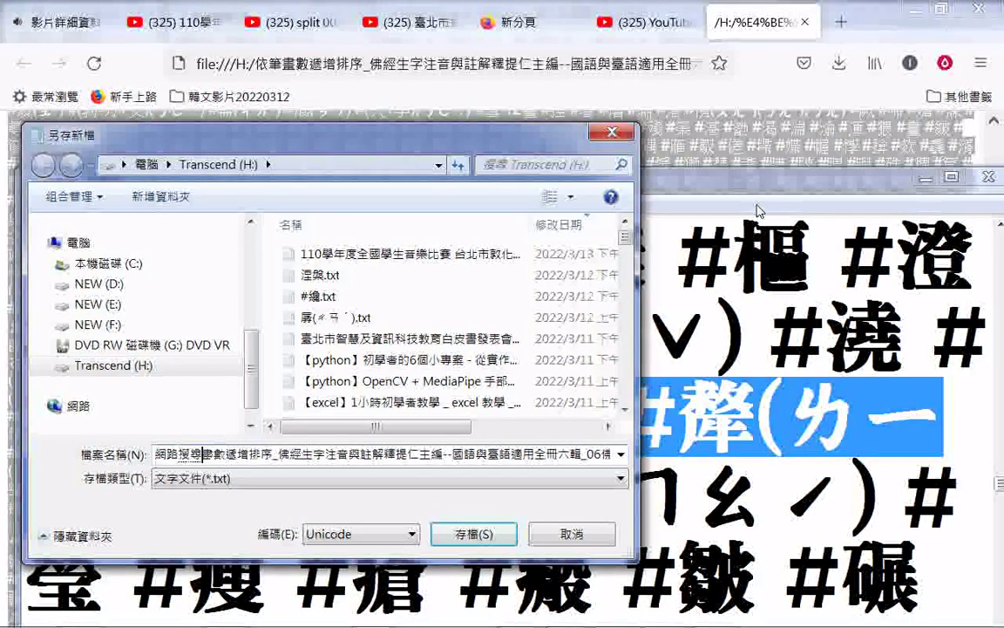
pyautogui.write('1u3')
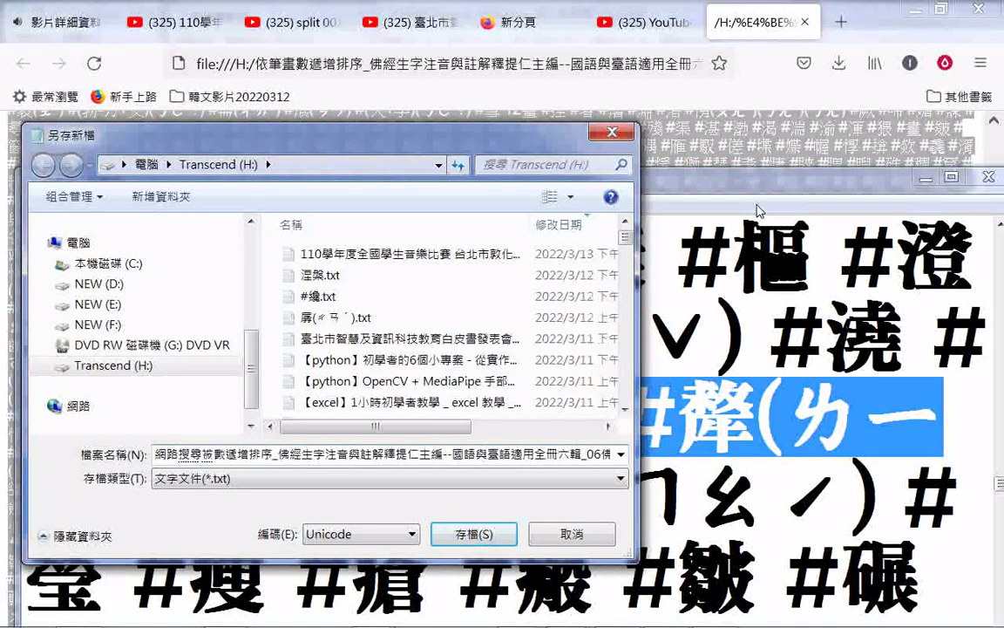
pyautogui.write('4')
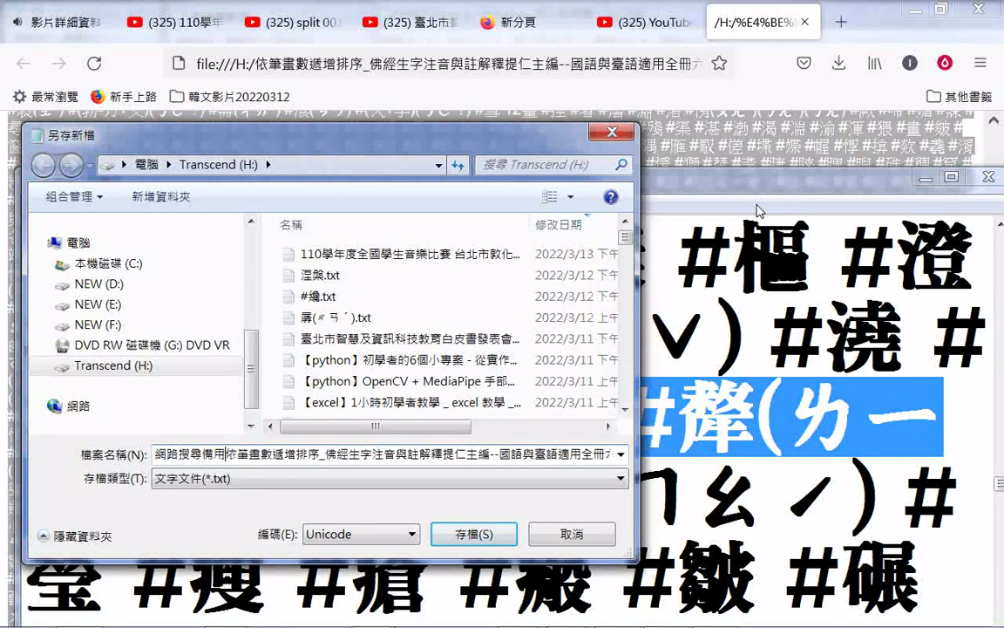
pyautogui.write('_')
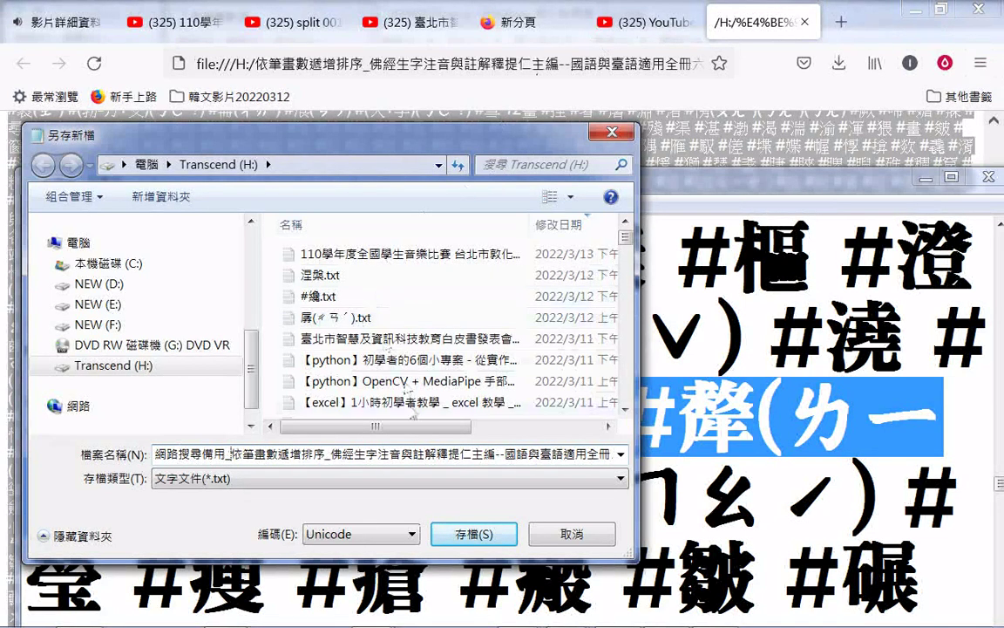
pyautogui.click(459, 535)
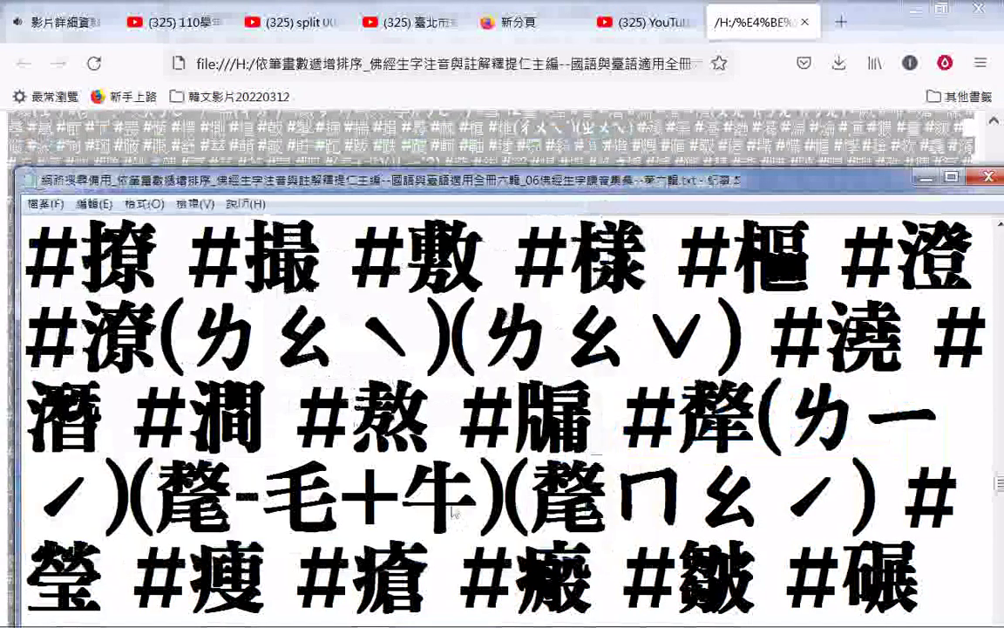
# - Return to the beginning of the saved list and preview scanned page 157 in the 06佛經生字讀音集彙--第六輯 folder
pyautogui.scroll(10, 543, 349)
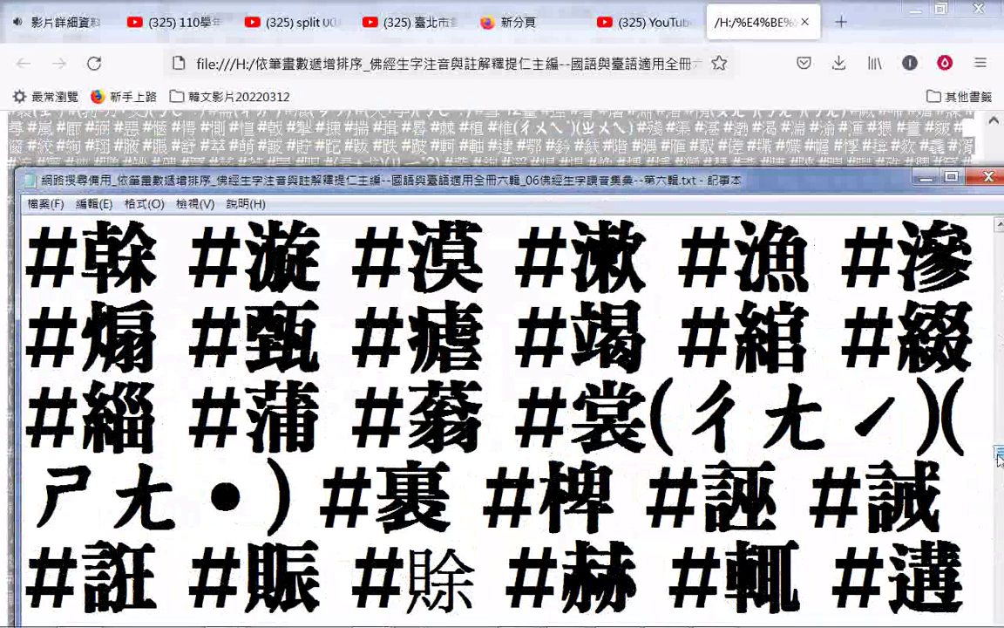
pyautogui.moveTo(1000, 455); pyautogui.dragTo(803, 155)
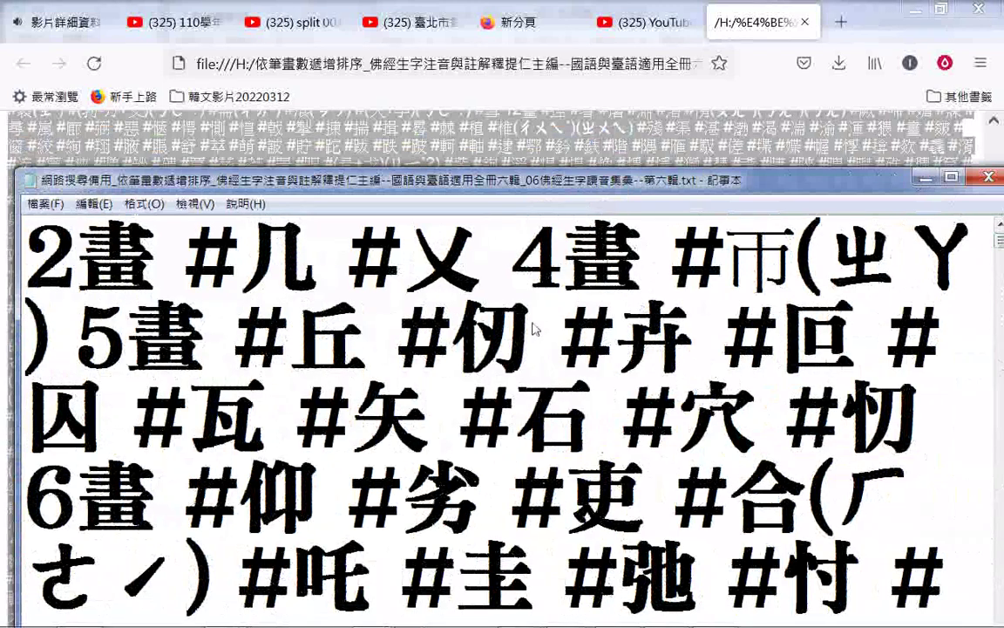
pyautogui.moveTo(576, 621)
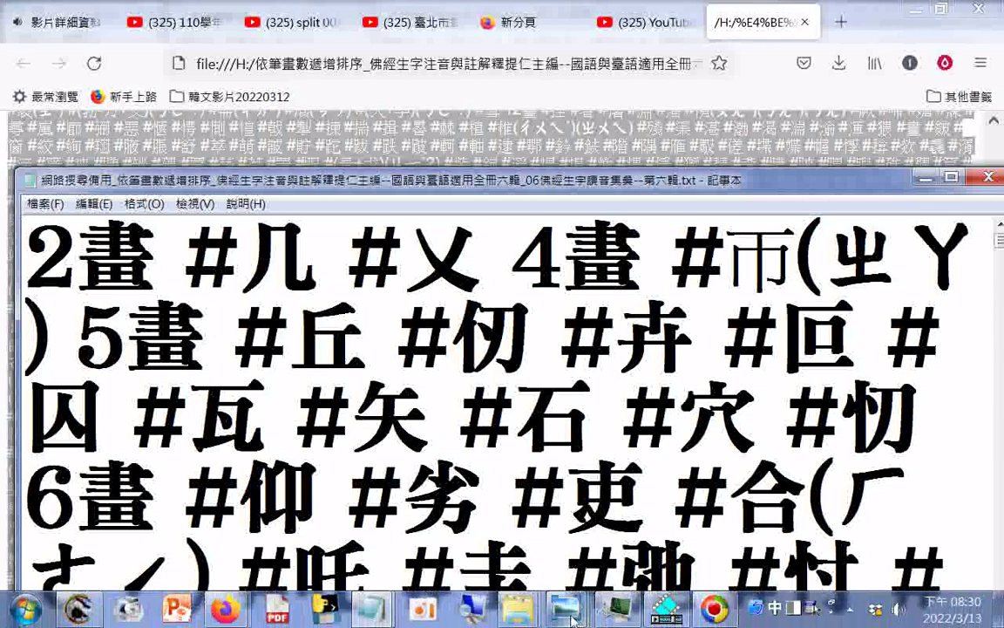
pyautogui.rightClick(523, 613)
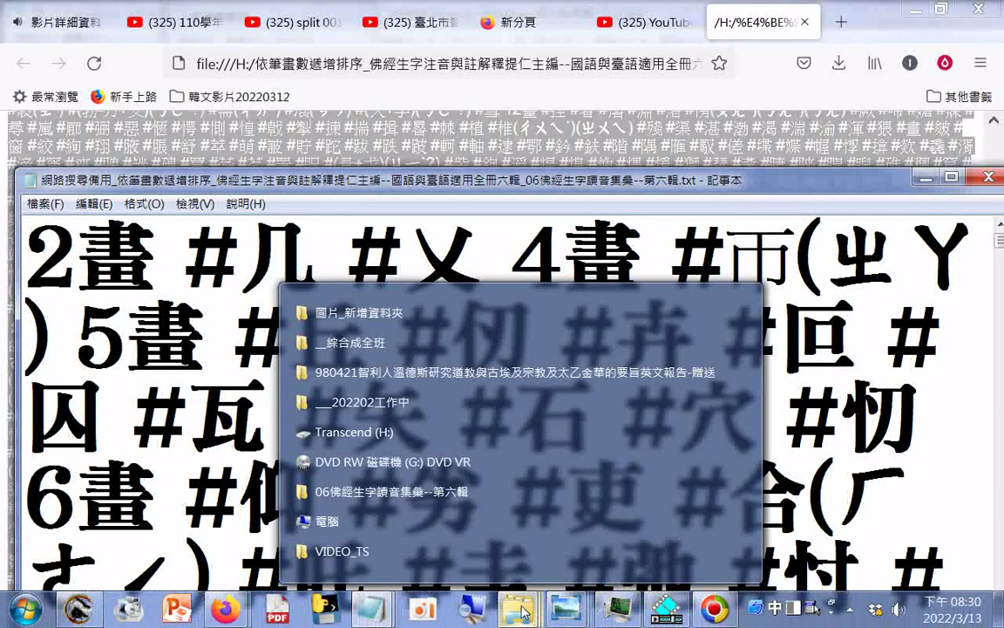
pyautogui.click(401, 494)
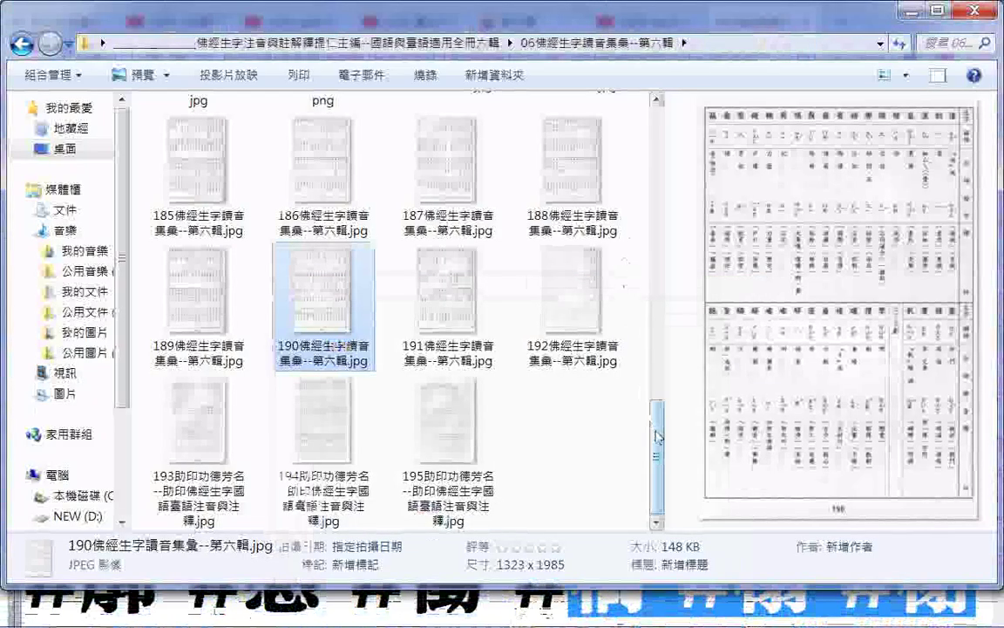
pyautogui.moveTo(657, 432); pyautogui.dragTo(666, 152)
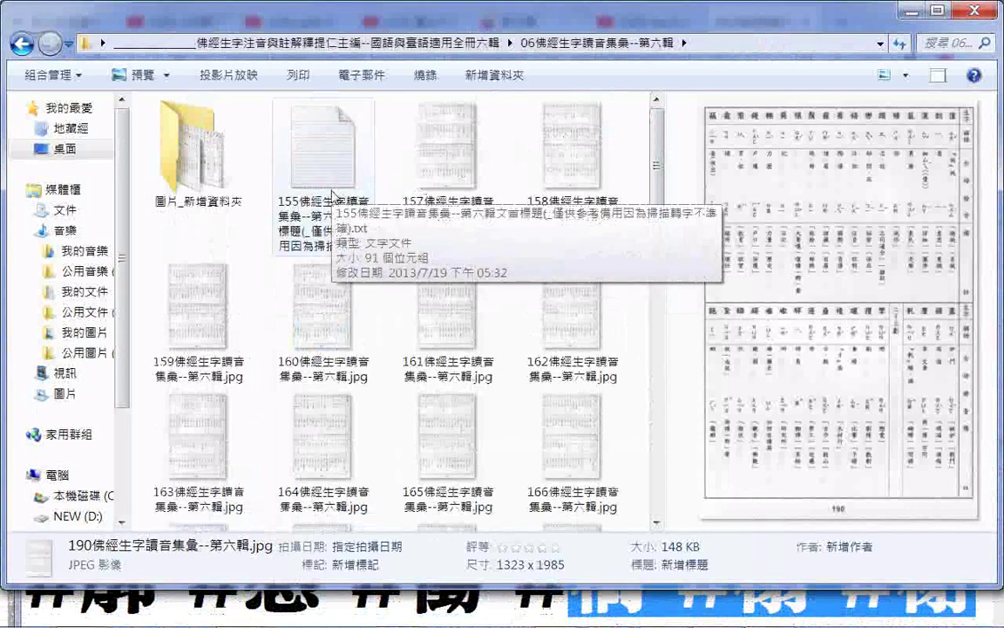
pyautogui.click(440, 192)
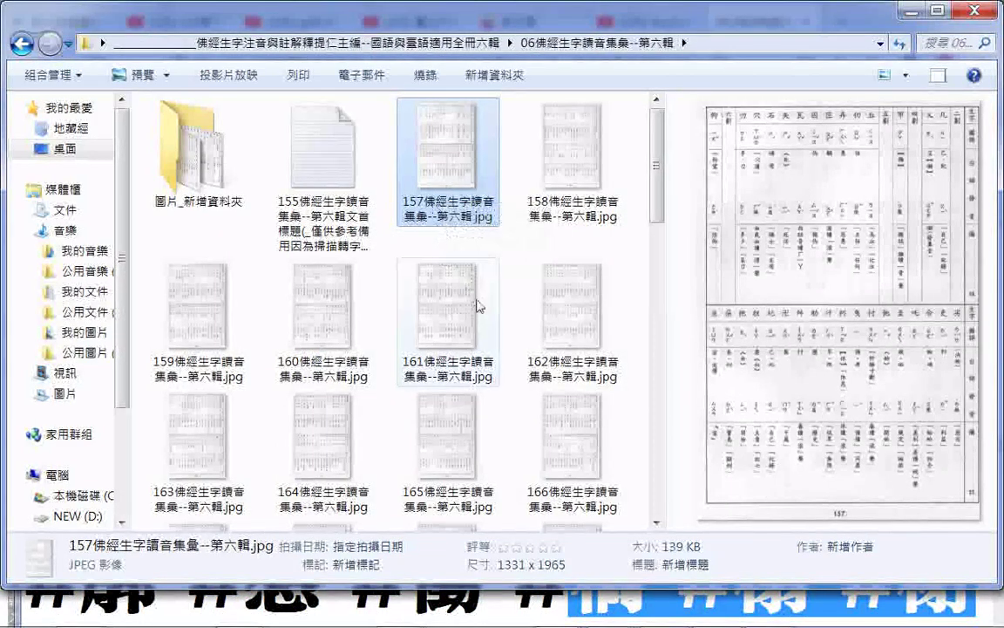
# - Open the text file 155佛經生字讀音集彙--第六輯文首標題 from the folder of scanned pages
pyautogui.click(342, 200)
pyautogui.rightClick(342, 201)
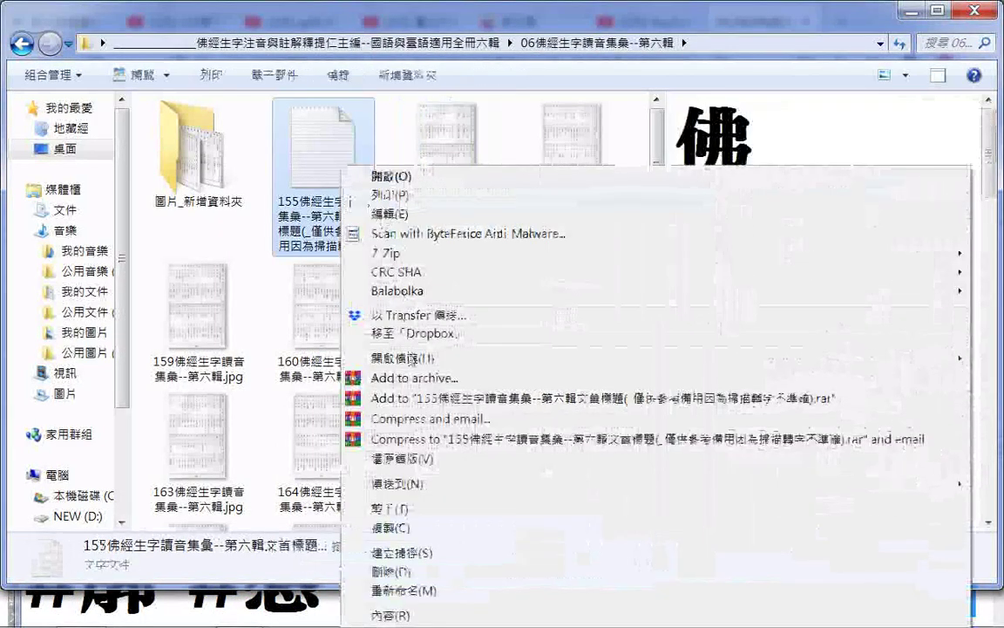
pyautogui.moveTo(366, 357)
pyautogui.click(191, 421)
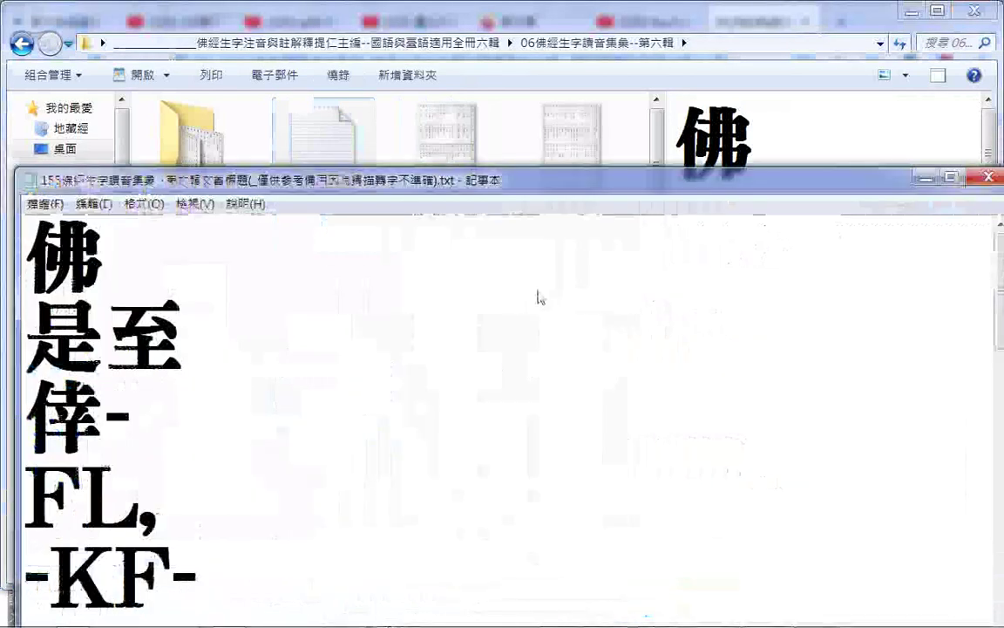
# - Look through the scan-converted text of the opened 155 file, keeping its file icon in the folder visible for comparison
pyautogui.moveTo(315, 181); pyautogui.dragTo(312, 206)
pyautogui.scroll(-5, 332, 352)
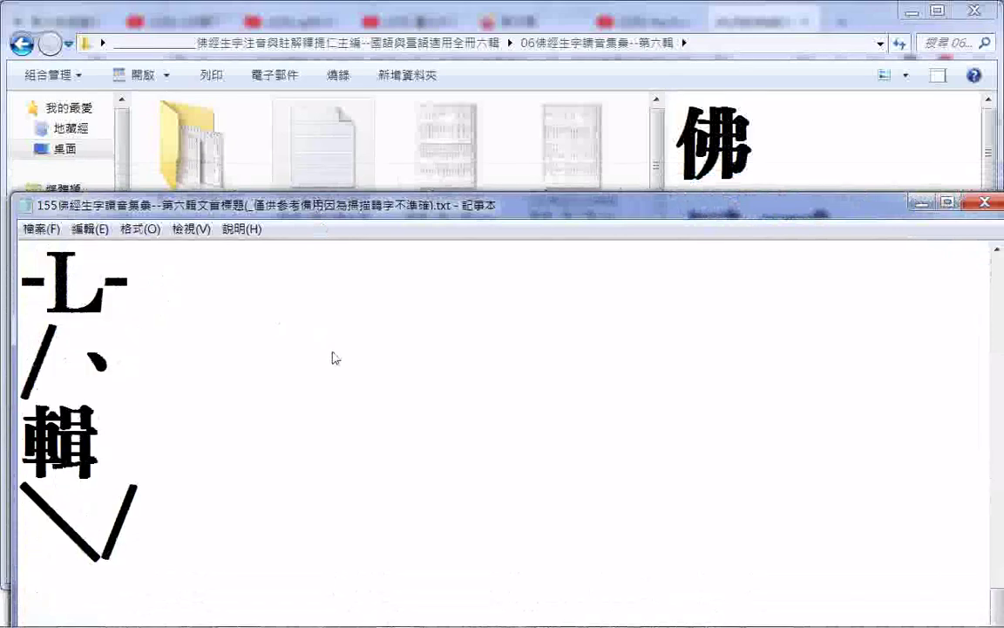
pyautogui.scroll(5, 335, 340)
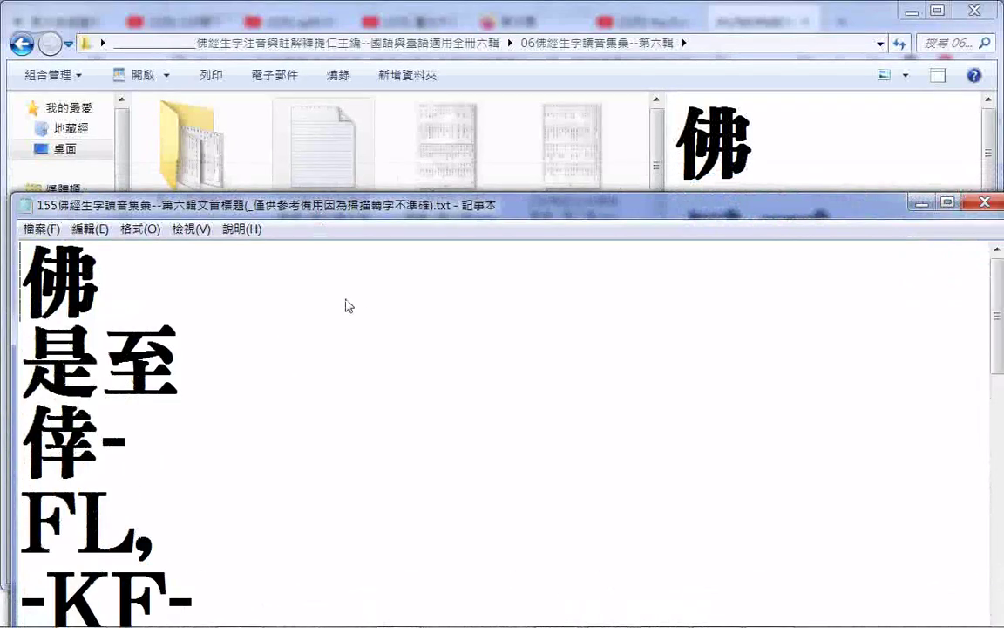
pyautogui.moveTo(586, 215); pyautogui.dragTo(598, 410)
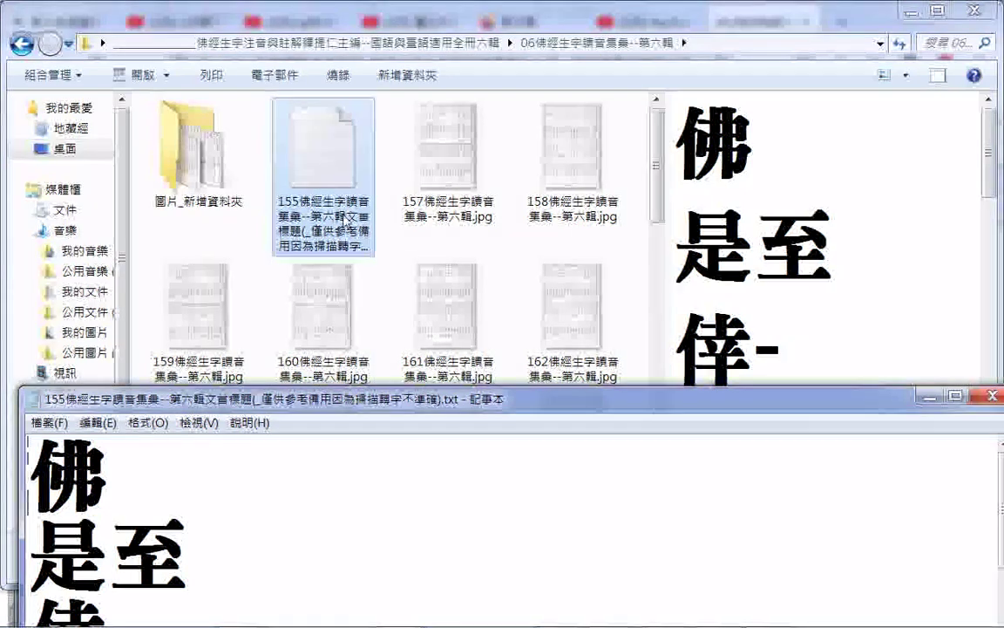
pyautogui.scroll(-4, 193, 515)
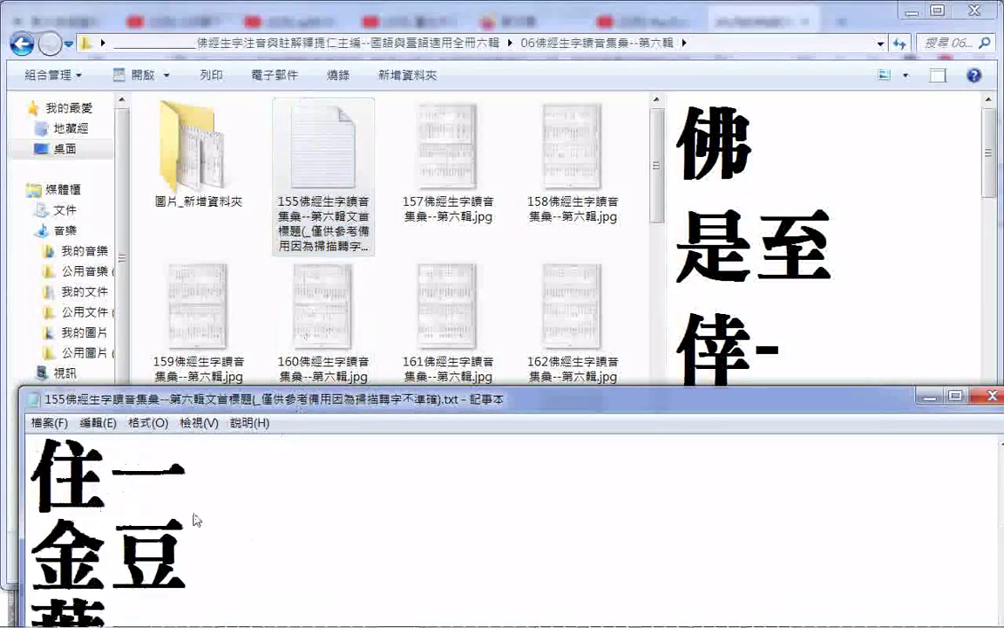
pyautogui.scroll(-2, 212, 507)
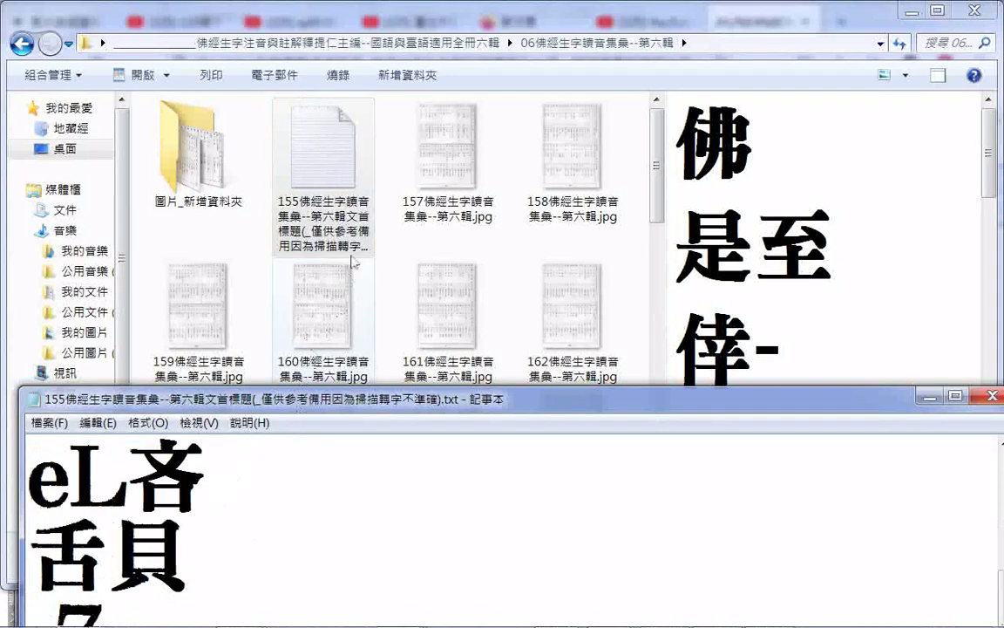
# - Copy the title portion 155佛經生字讀音集彙--第六輯 from the name of the 155 text file in the folder
pyautogui.click(305, 208)
pyautogui.click(306, 207)
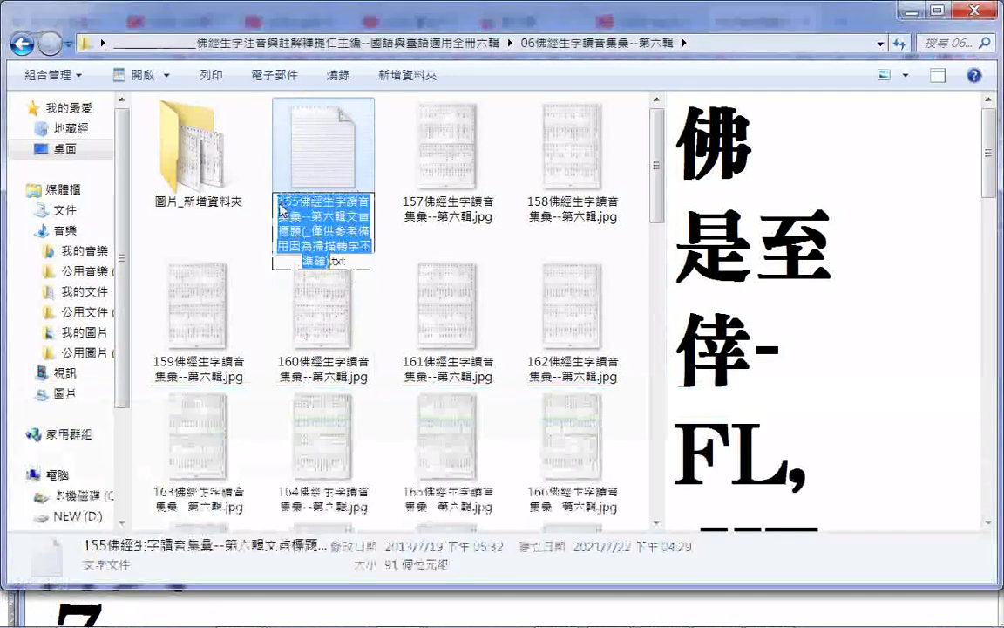
pyautogui.moveTo(279, 201); pyautogui.dragTo(347, 218)
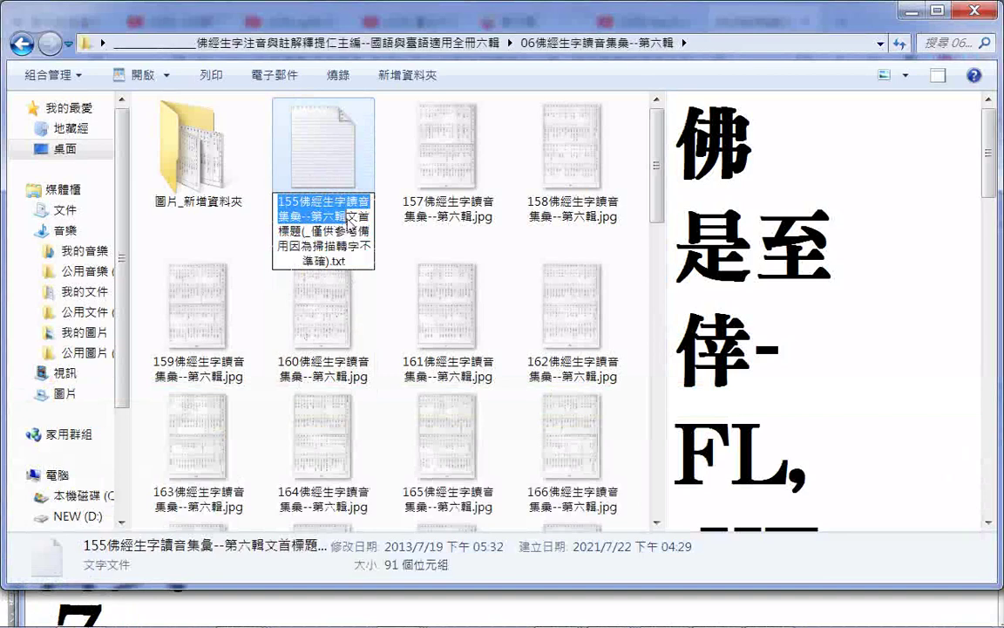
pyautogui.rightClick(347, 218)
pyautogui.click(357, 267)
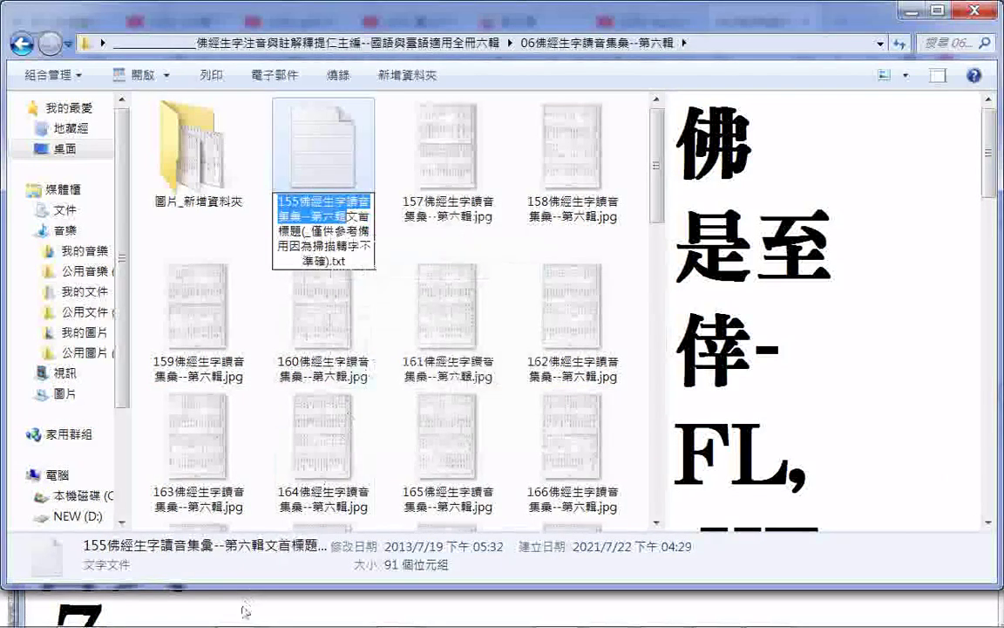
# - Replace the entire scan-converted text of the open 155 file with the copied title 155佛經生字讀音集彙--第六輯 and save it
pyautogui.click(244, 611)
pyautogui.rightClick(244, 611)
pyautogui.click(261, 494)
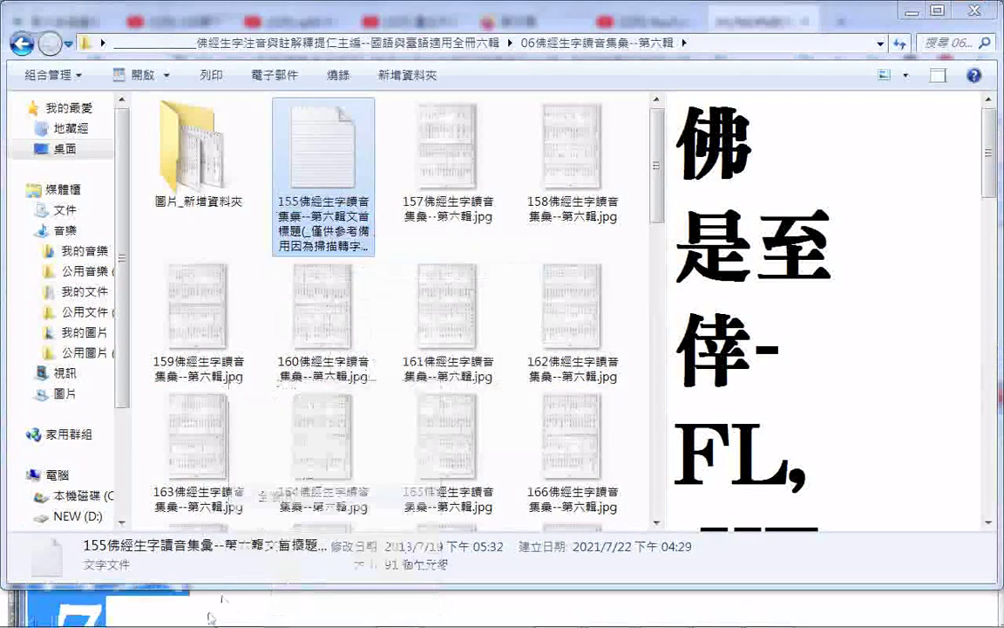
pyautogui.rightClick(209, 615)
pyautogui.click(248, 401)
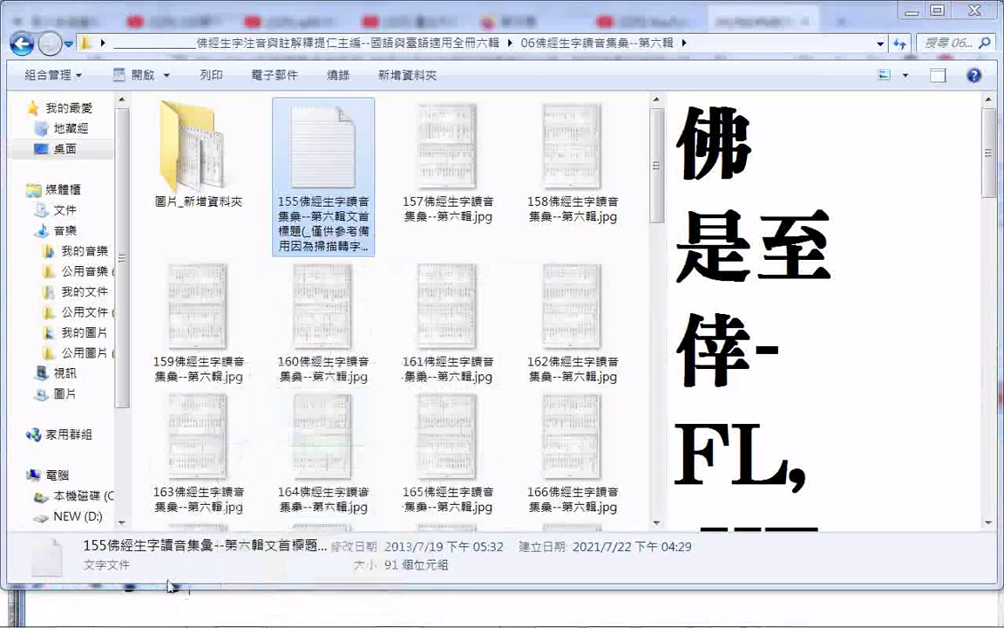
pyautogui.click(228, 601)
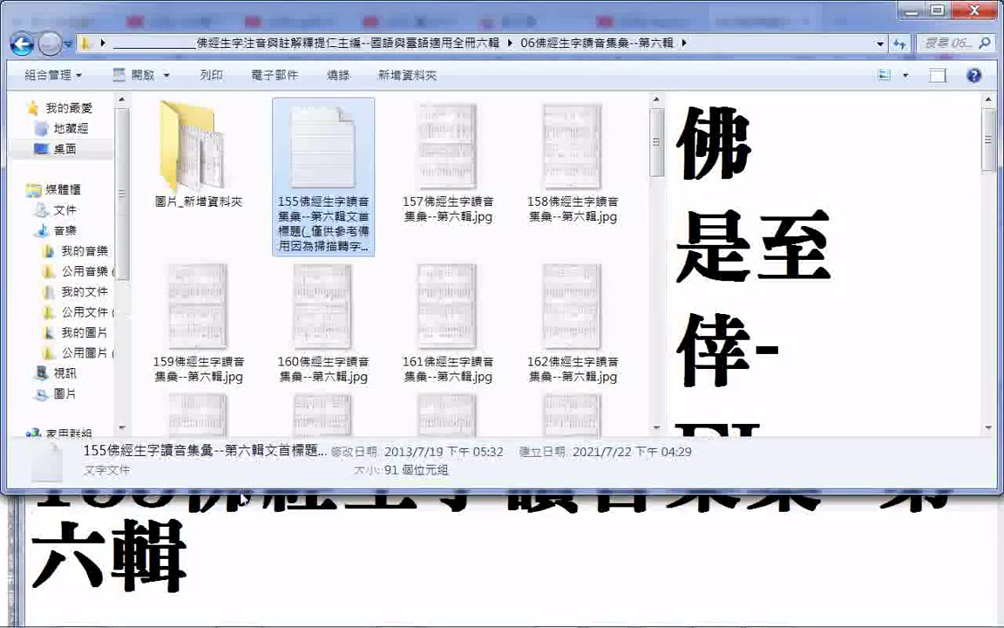
pyautogui.click(64, 427)
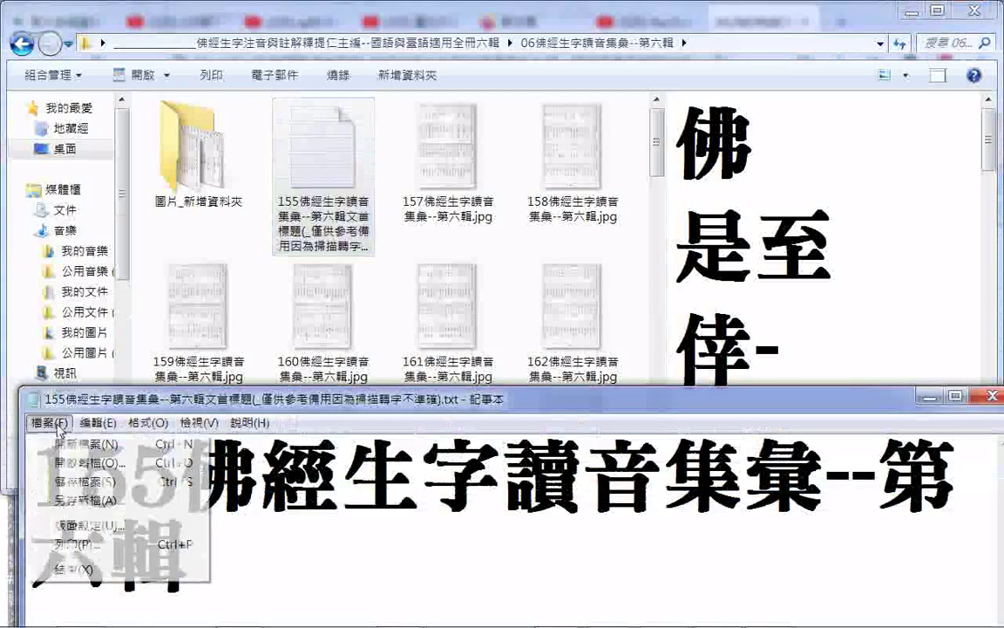
pyautogui.click(73, 482)
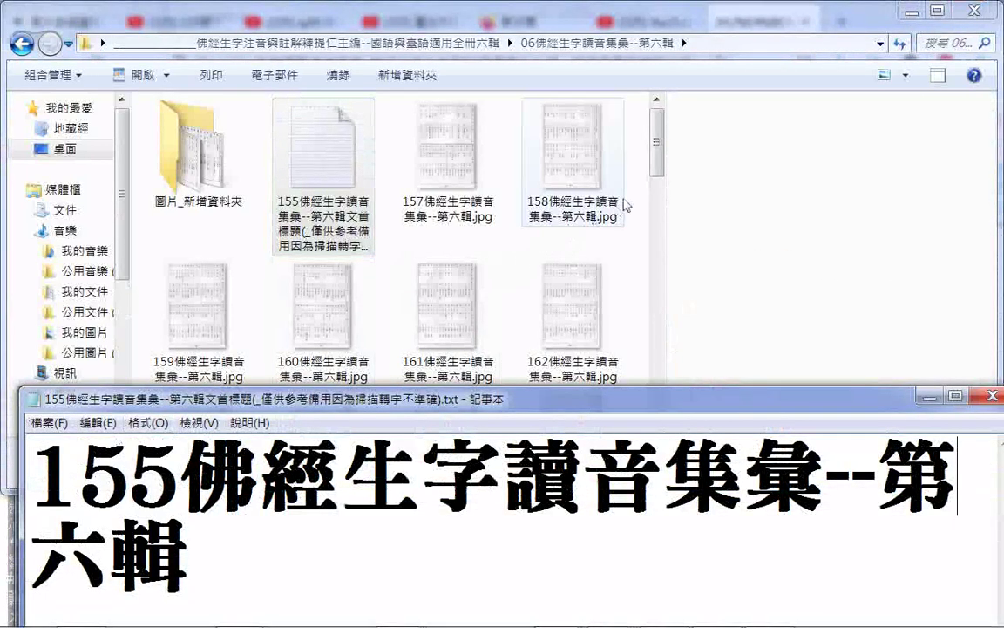
# - Open scanned page 157 in the photo viewer, enlarge and maximize it, and show the upper table from 二劃 to 六劃
pyautogui.rightClick(455, 178)
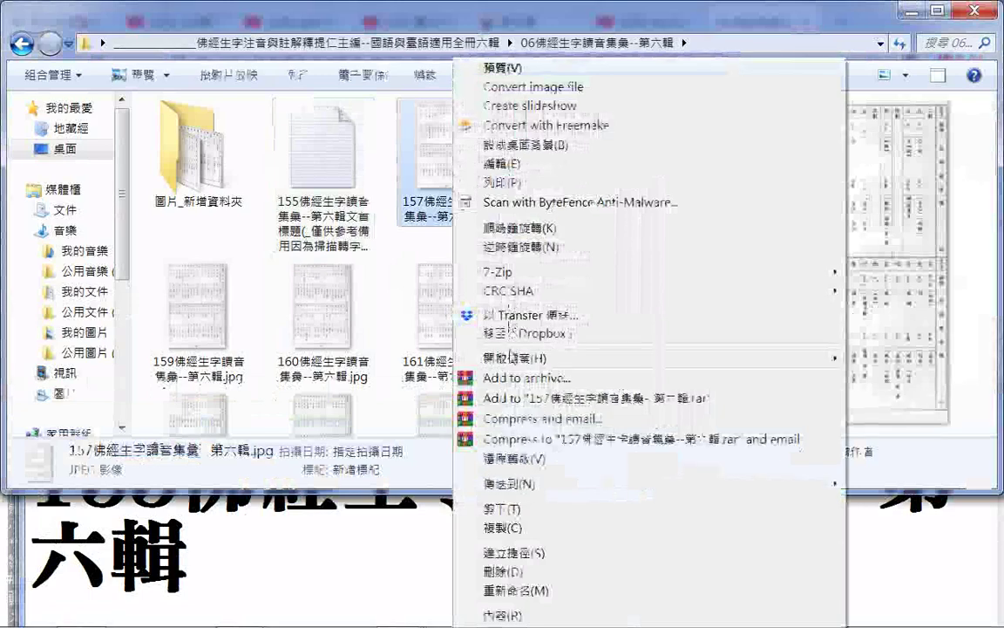
pyautogui.moveTo(462, 357)
pyautogui.click(298, 407)
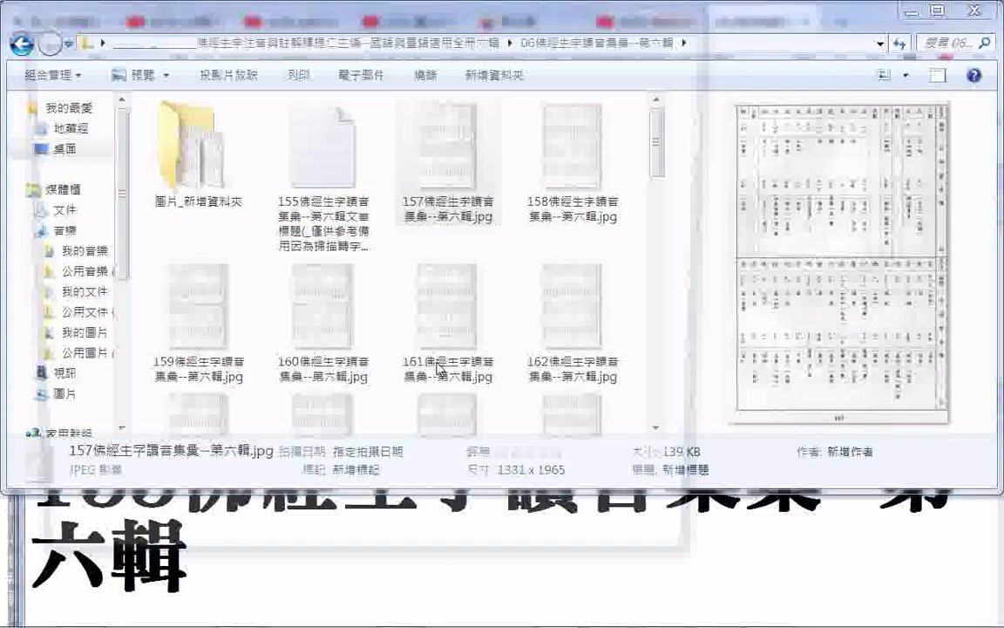
pyautogui.scroll(3, 621, 160)
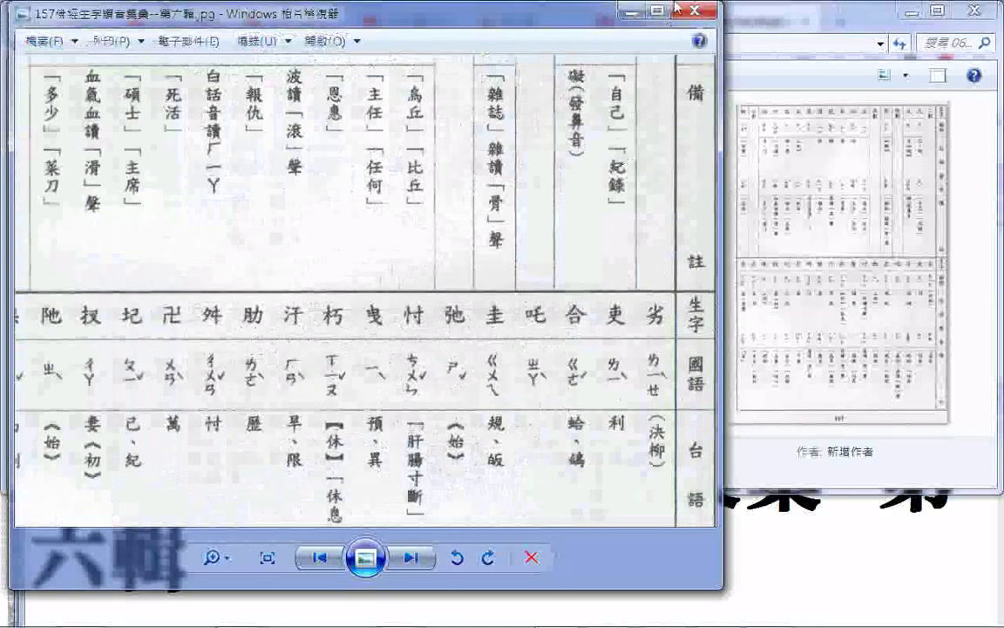
pyautogui.doubleClick(593, 10)
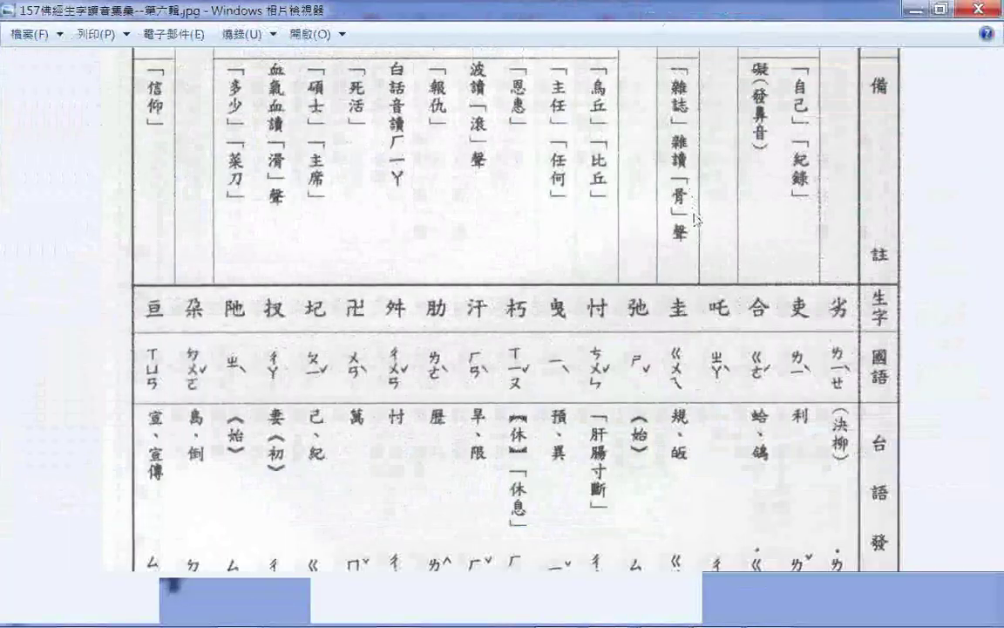
pyautogui.moveTo(695, 215); pyautogui.dragTo(722, 538)
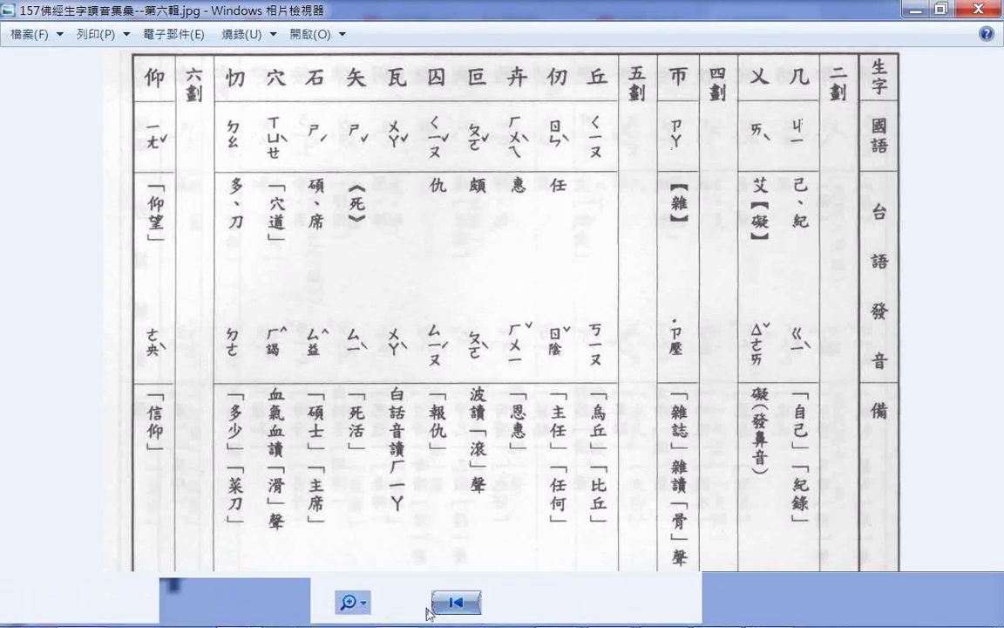
# - Switch to the 網路搜尋備用 character list and insert a line break between #仰 and #劣 in its 6畫 group
pyautogui.rightClick(397, 607)
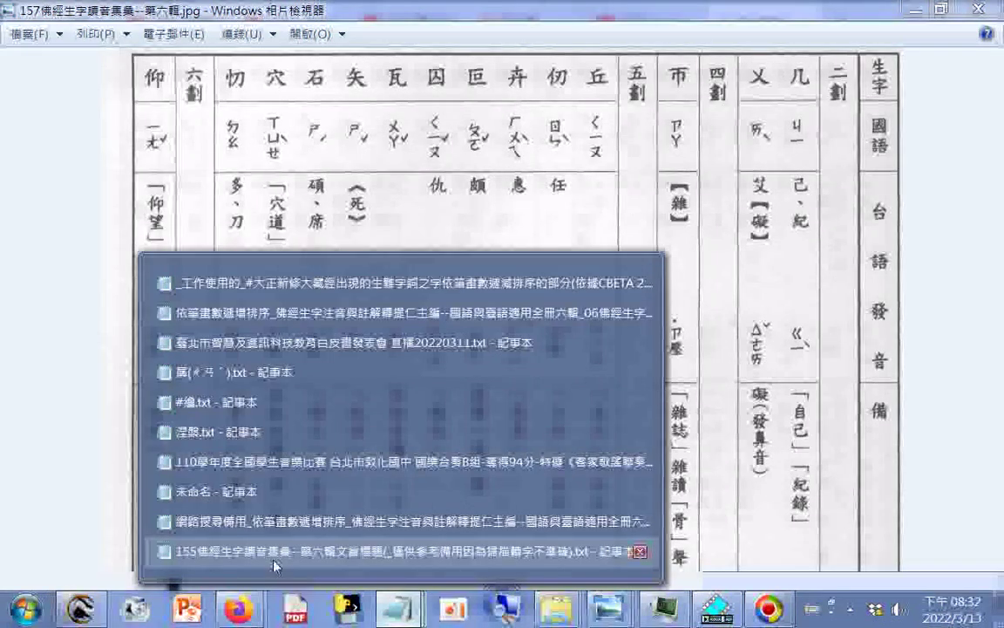
pyautogui.click(274, 522)
pyautogui.scroll(1, 969, 433)
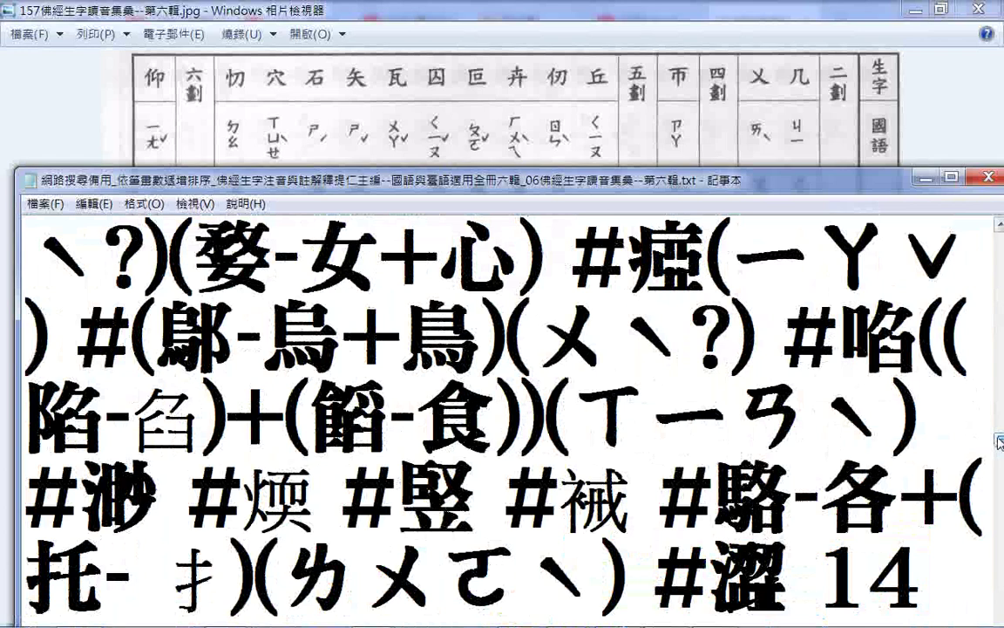
pyautogui.moveTo(1000, 442); pyautogui.dragTo(1000, 234)
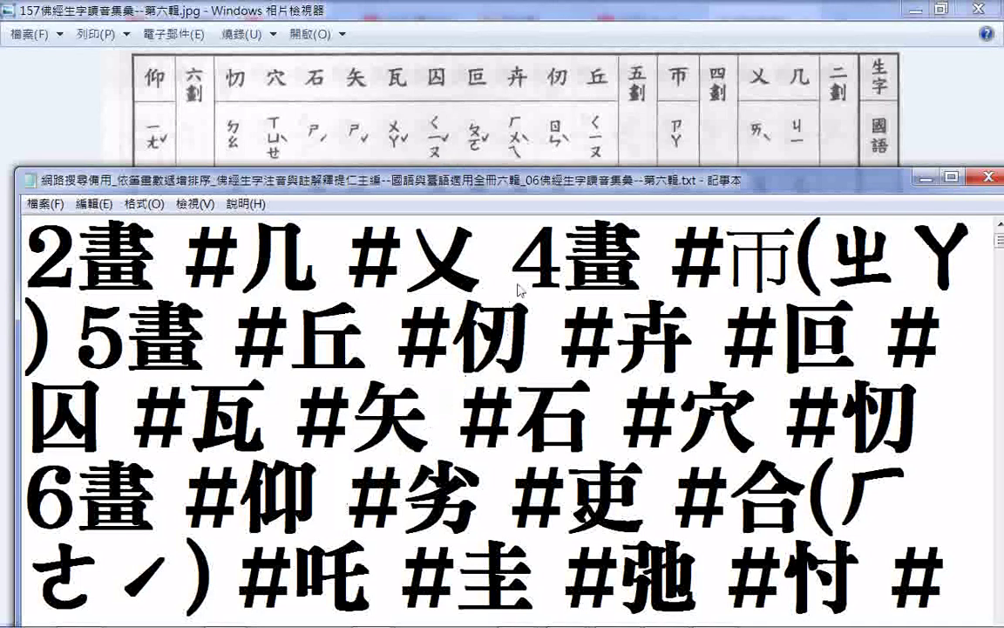
pyautogui.press('Return')
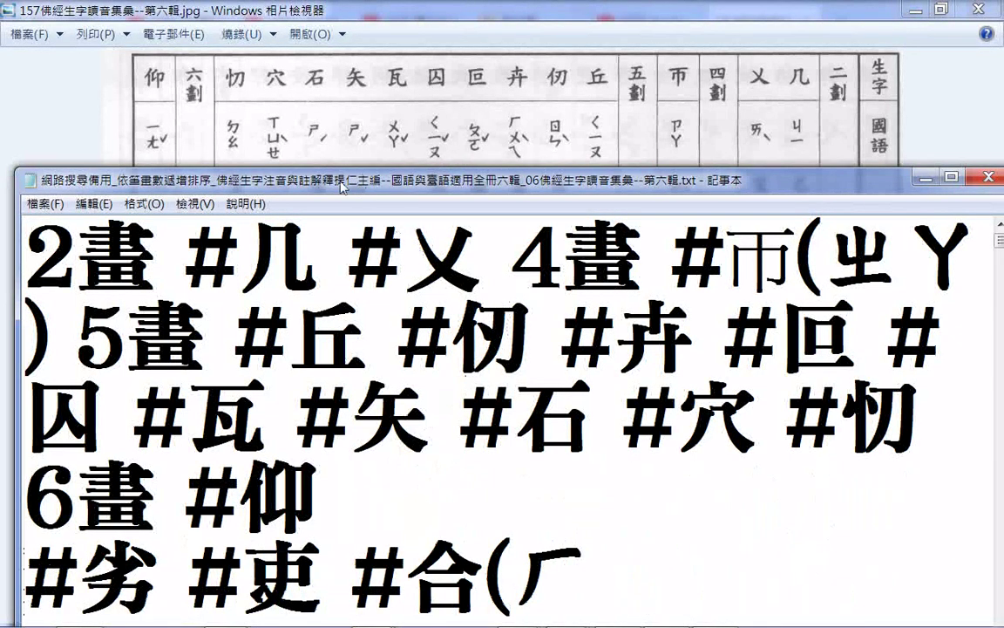
# - Place the list window just below the scan's row of characters and insert 157_ before 2畫 at the start of the list
pyautogui.moveTo(404, 189); pyautogui.dragTo(481, 174)
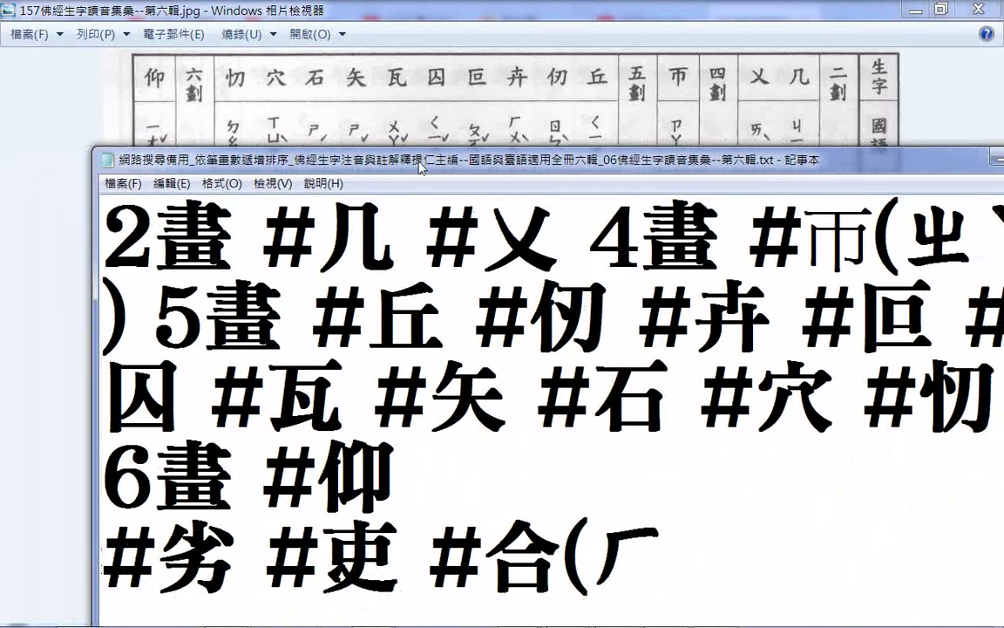
pyautogui.moveTo(421, 168); pyautogui.dragTo(443, 116)
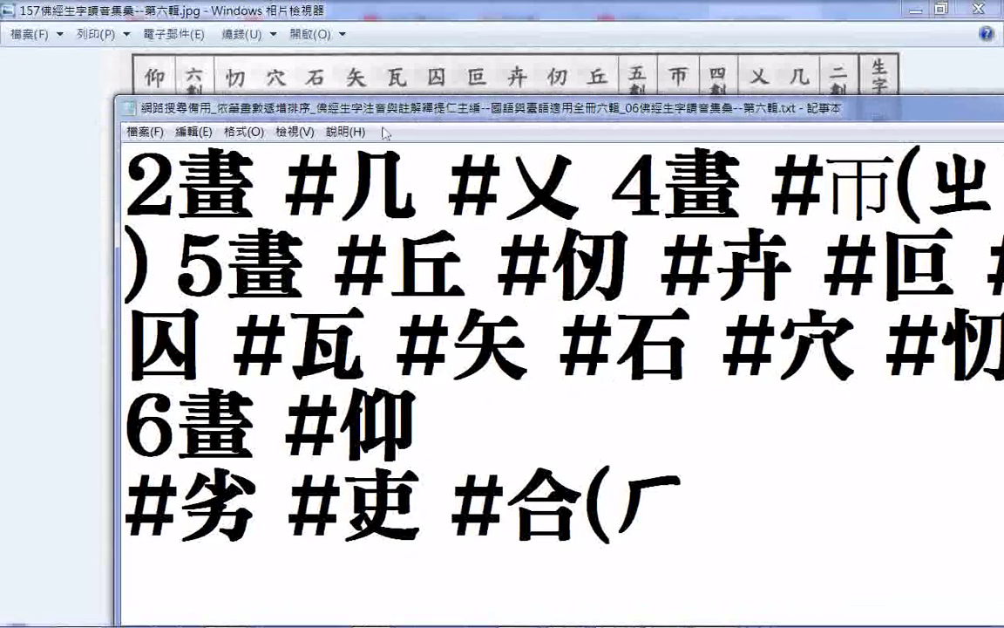
pyautogui.click(141, 222)
pyautogui.write('157')
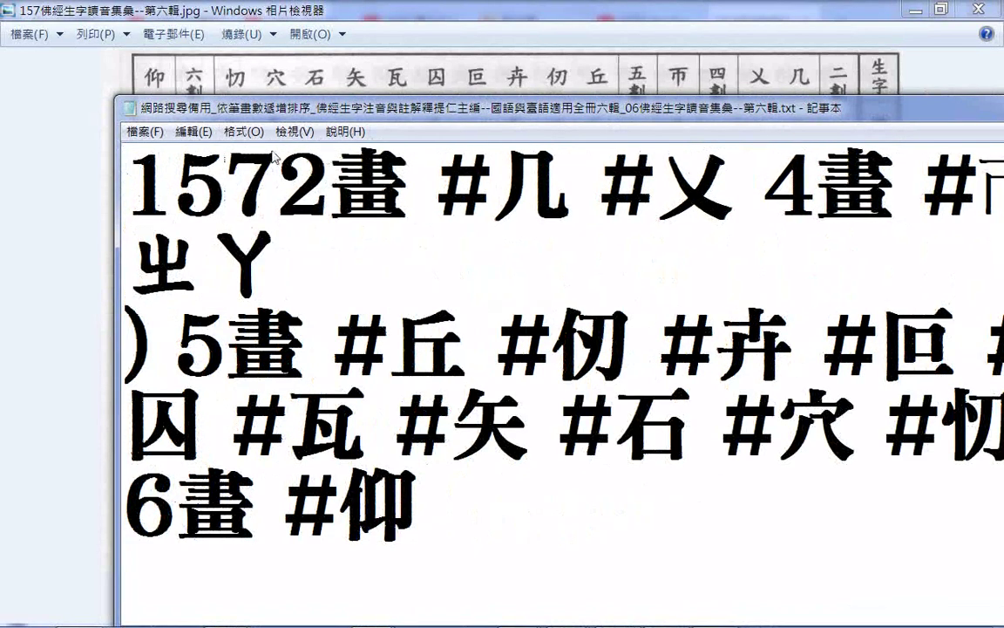
pyautogui.write('_')
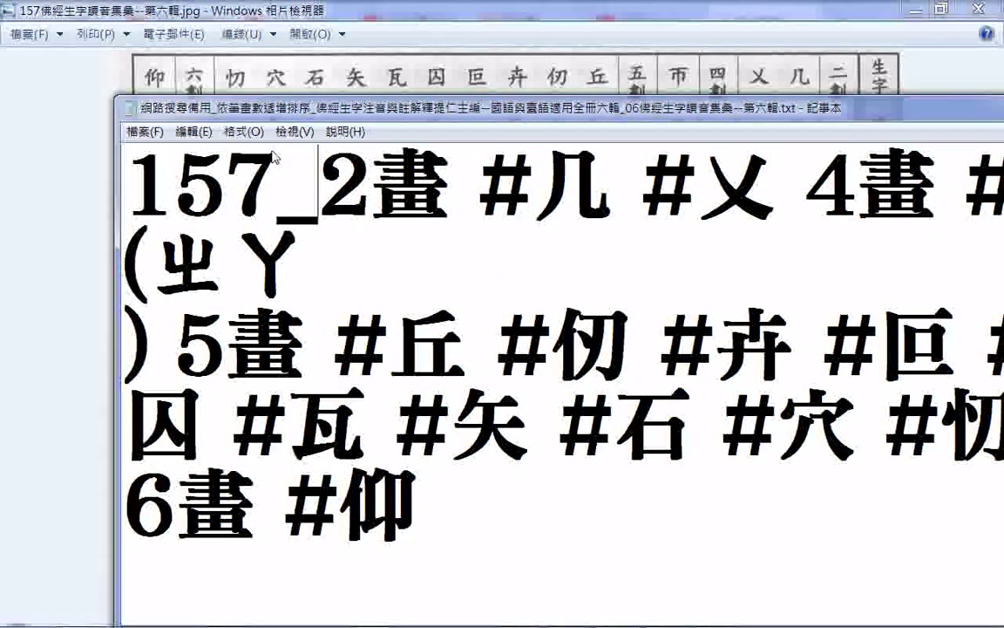
# - Complete the page label as p.157a_ by adding p. before the page number and a after it
pyautogui.press('Down')
pyautogui.press('Down')
pyautogui.press('Down')
pyautogui.press('Up')
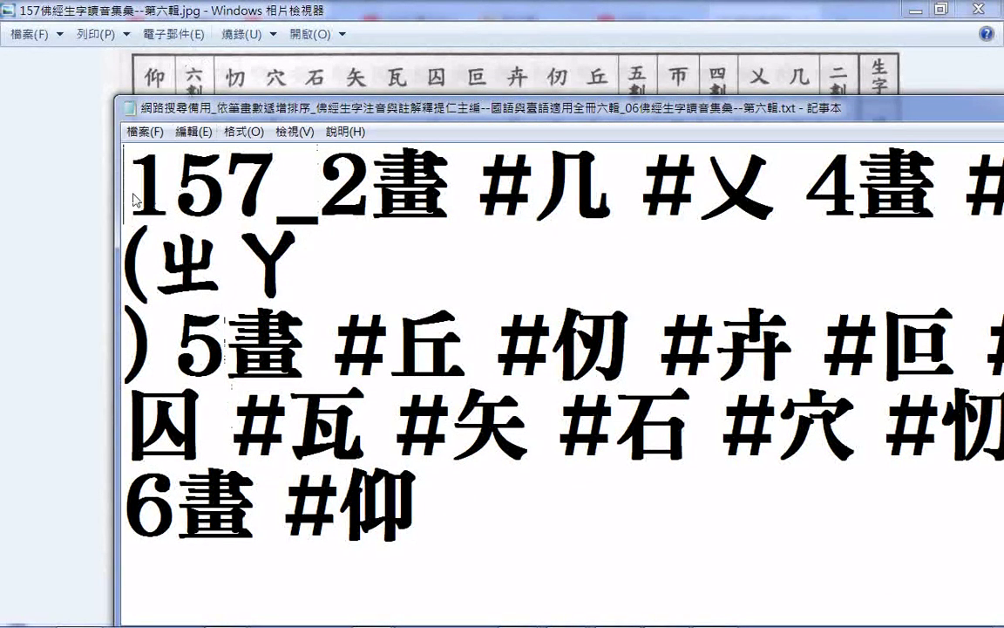
pyautogui.write('1')
pyautogui.write('.')
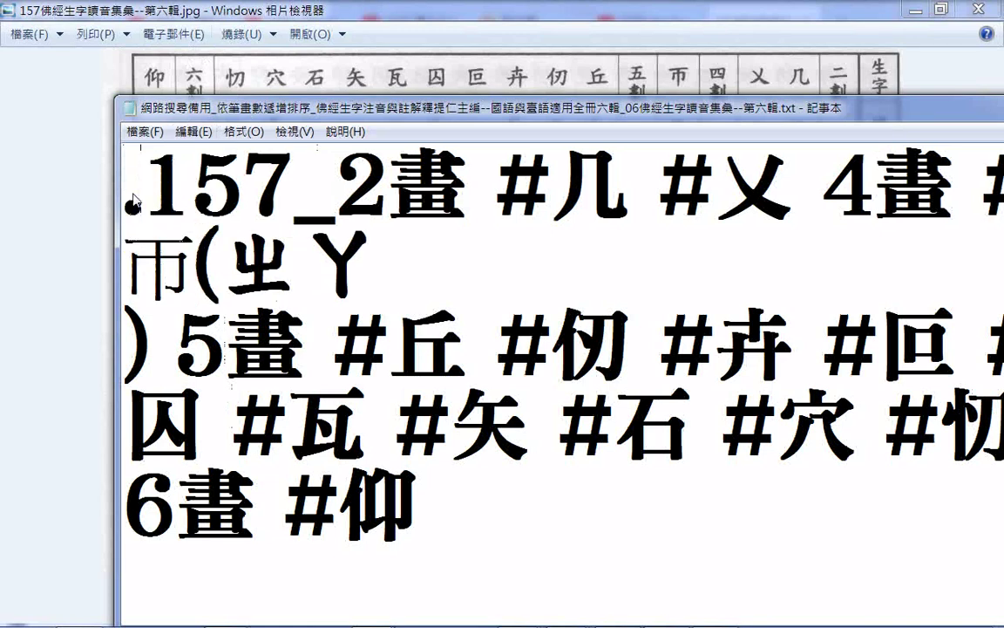
pyautogui.write('p')
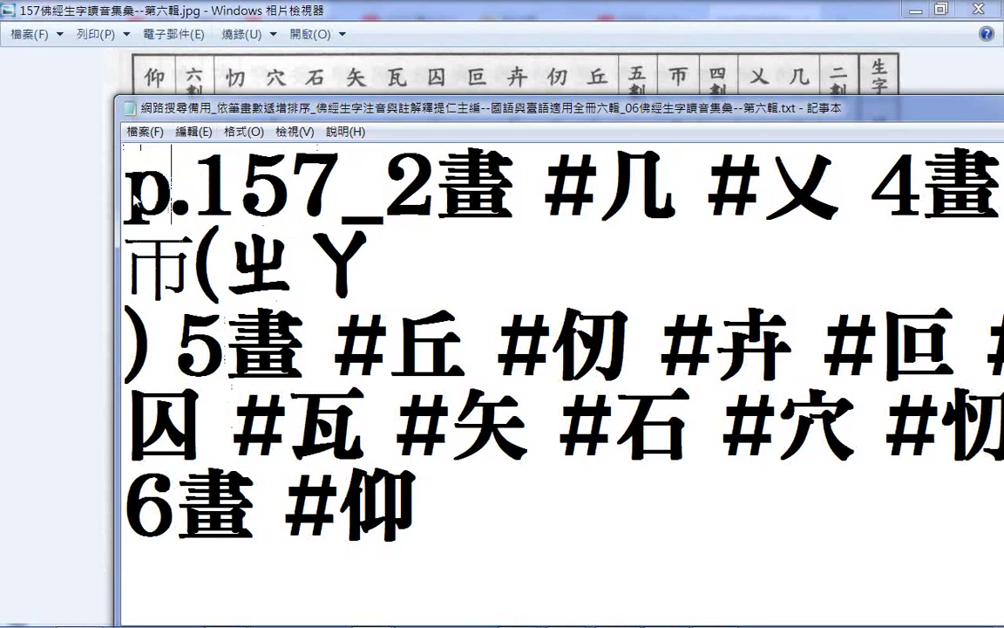
pyautogui.press('Right')
pyautogui.press('Right')
pyautogui.press('Right')
pyautogui.press('Right')
pyautogui.write('a')
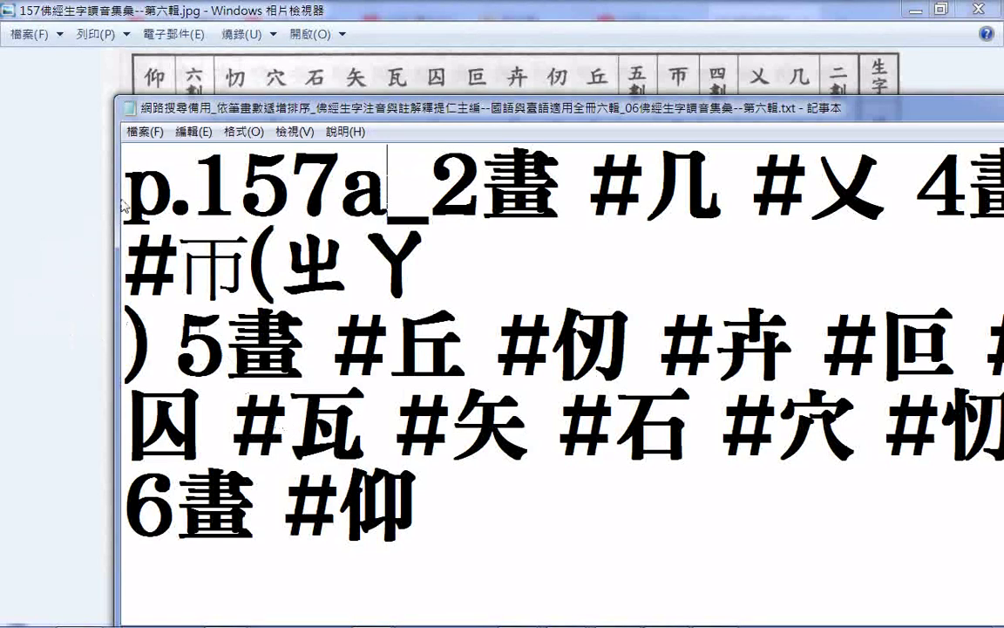
# - Copy the passage from p.157a_2畫 through 6畫 #仰
pyautogui.moveTo(129, 205); pyautogui.dragTo(417, 516)
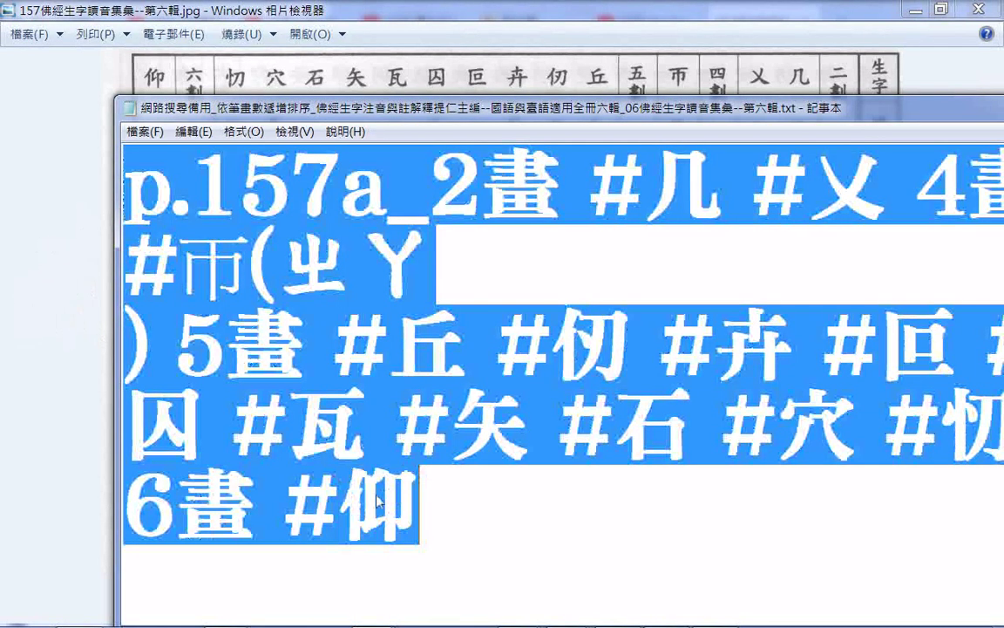
pyautogui.rightClick(327, 353)
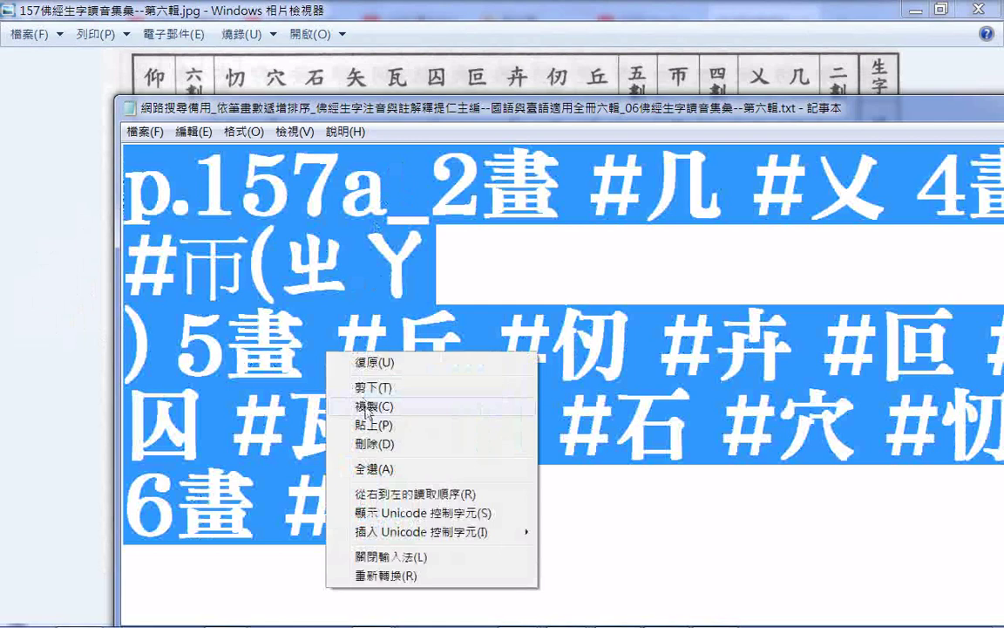
pyautogui.click(368, 407)
# - Start saving the list under another name and replace 網路搜尋備用 in the file name with the copied p.157a_ passage
pyautogui.hotkey('alt', 'f')
pyautogui.press('a')
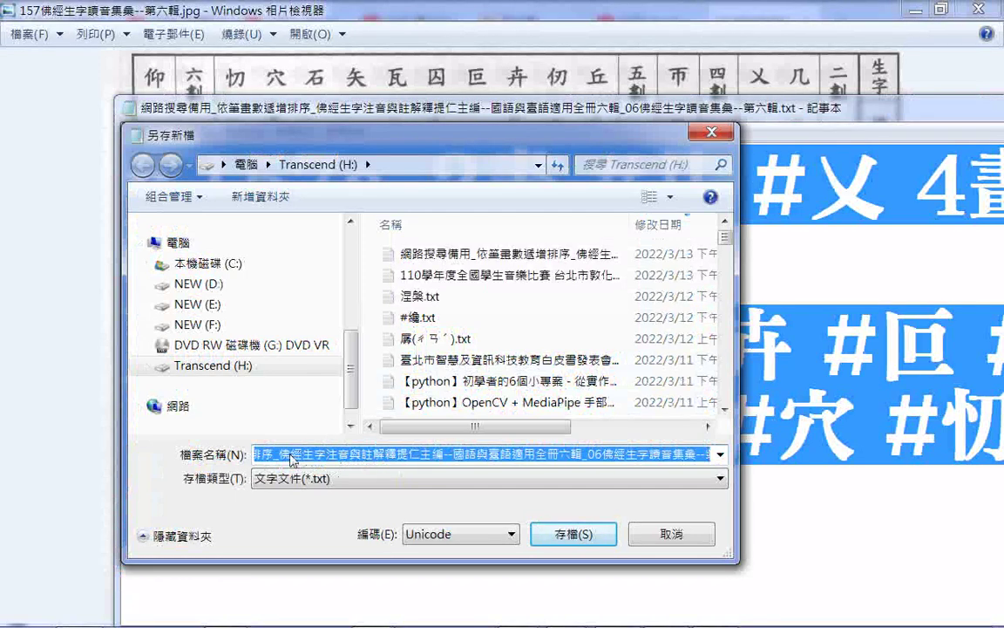
pyautogui.moveTo(272, 454); pyautogui.dragTo(194, 458)
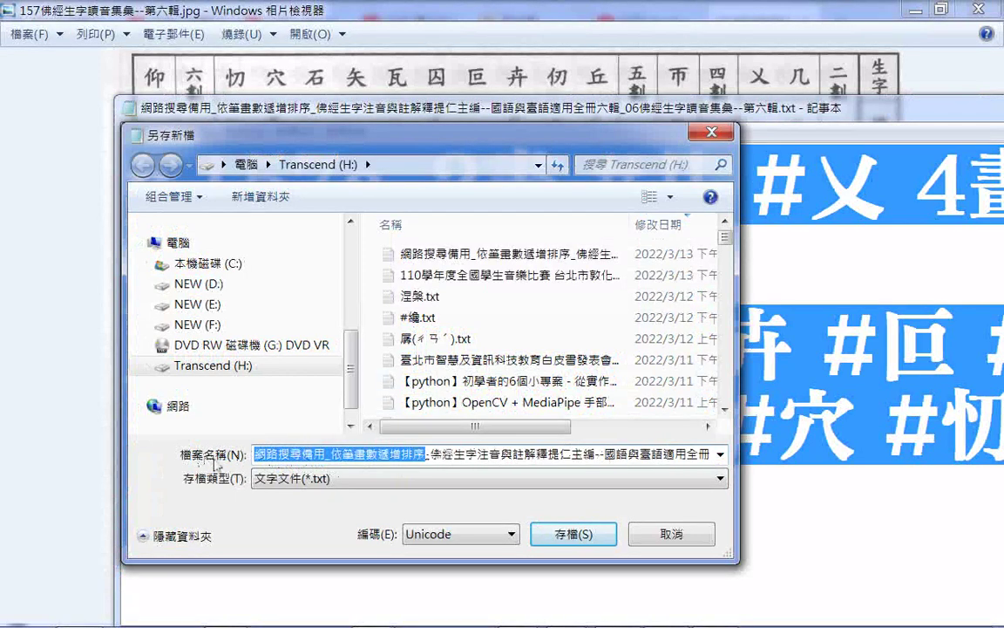
pyautogui.click(330, 457)
pyautogui.doubleClick(328, 456)
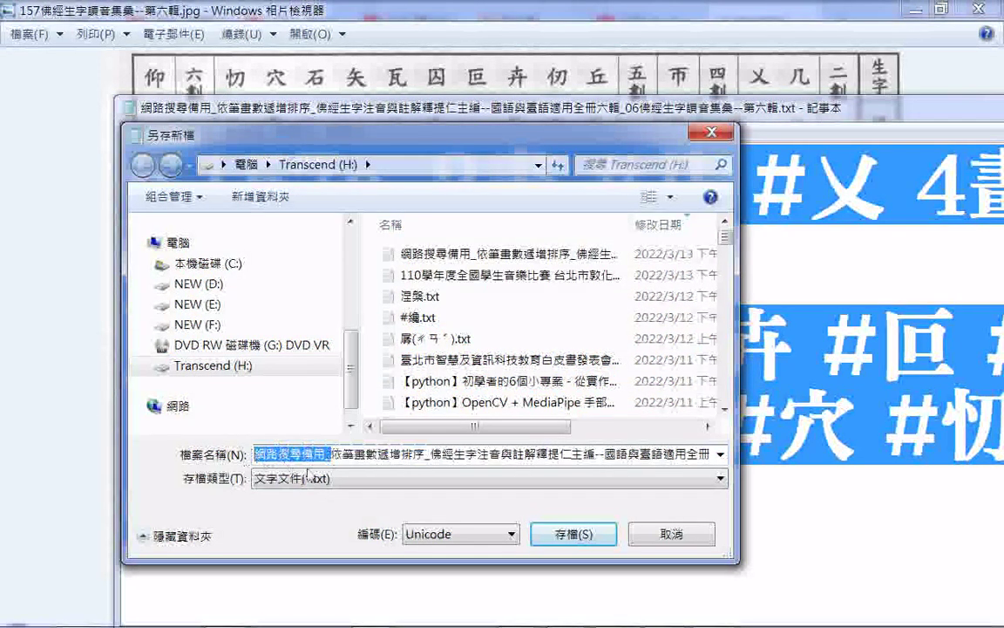
pyautogui.click(326, 458)
pyautogui.doubleClick(328, 456)
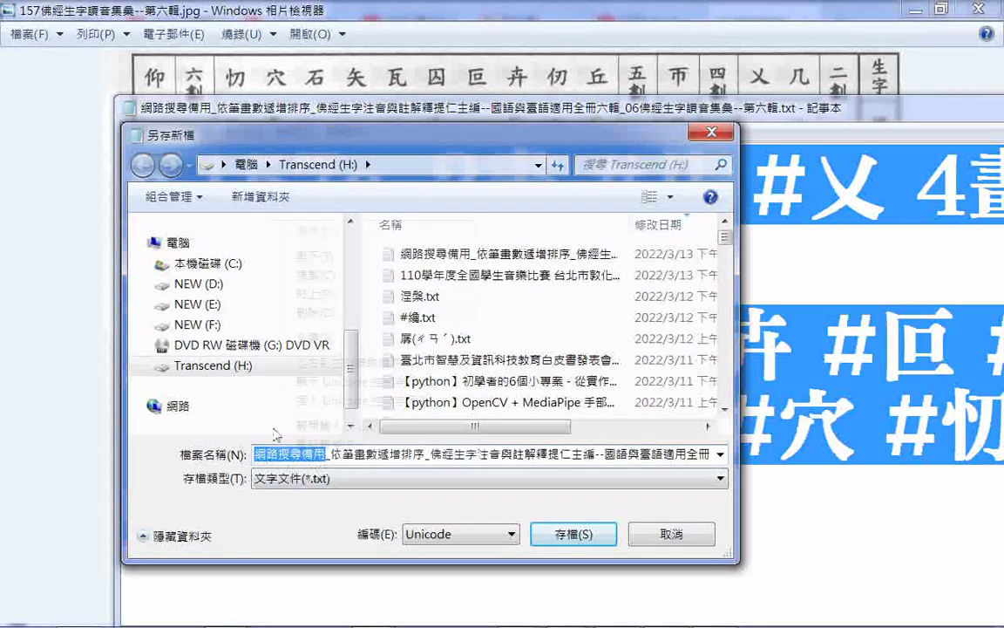
pyautogui.rightClick(266, 457)
pyautogui.click(307, 296)
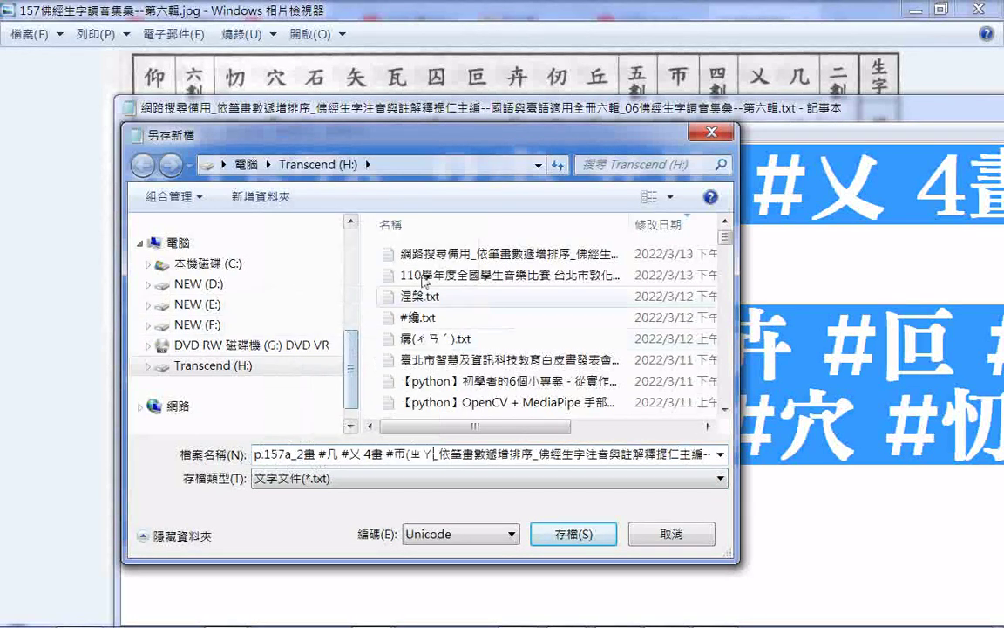
# - Open a new blank Notepad document and paste the copied p.157a_ passage into it
pyautogui.click(26, 608)
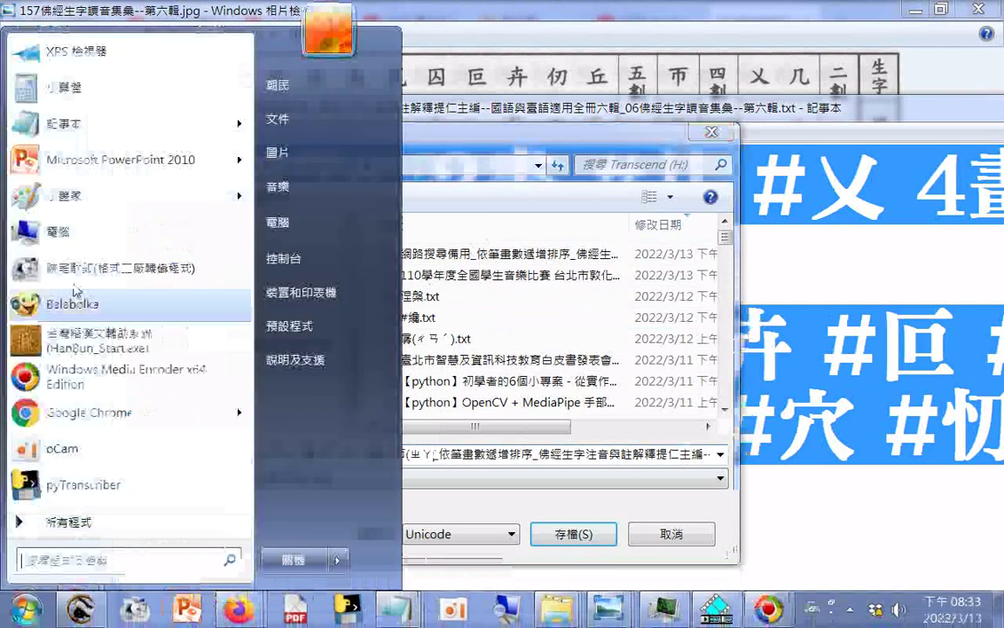
pyautogui.click(63, 129)
pyautogui.rightClick(367, 274)
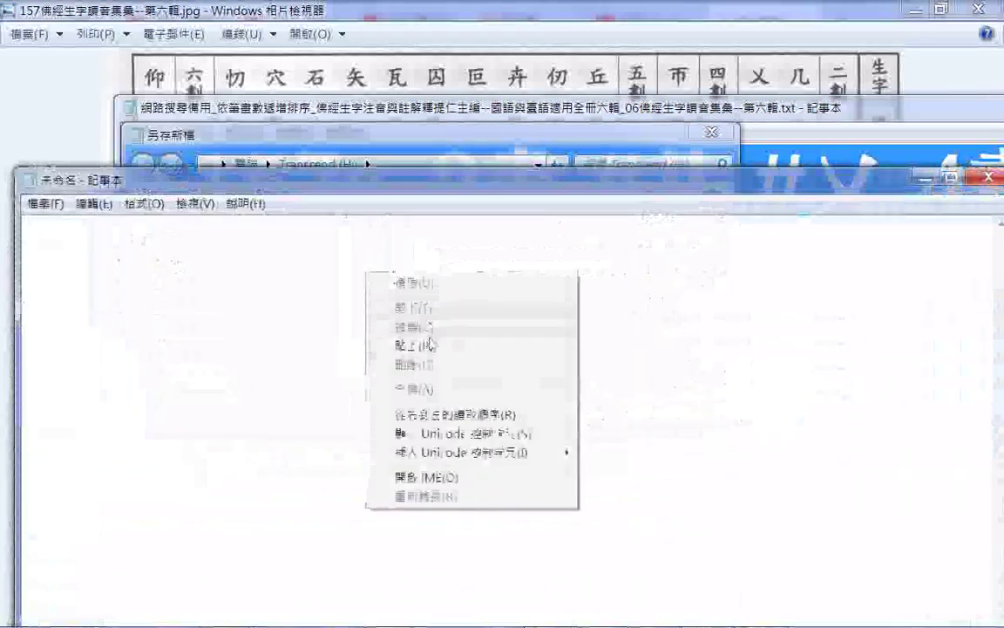
pyautogui.click(432, 349)
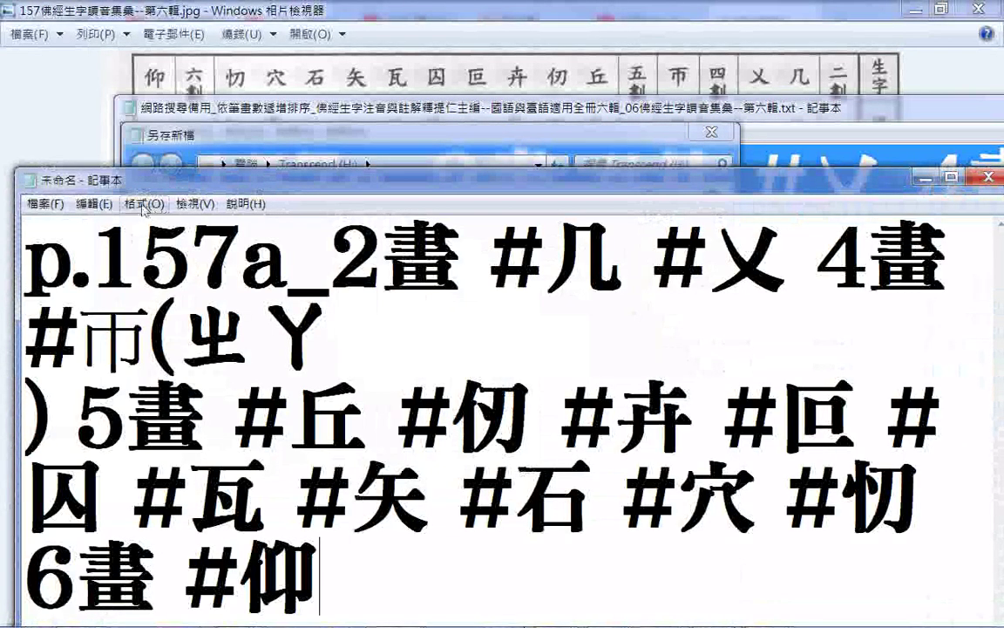
# - Turn off word wrap in the new document, cut its entire p.157a_ passage, and close the emptied document
pyautogui.click(144, 203)
pyautogui.click(205, 228)
pyautogui.rightClick(218, 243)
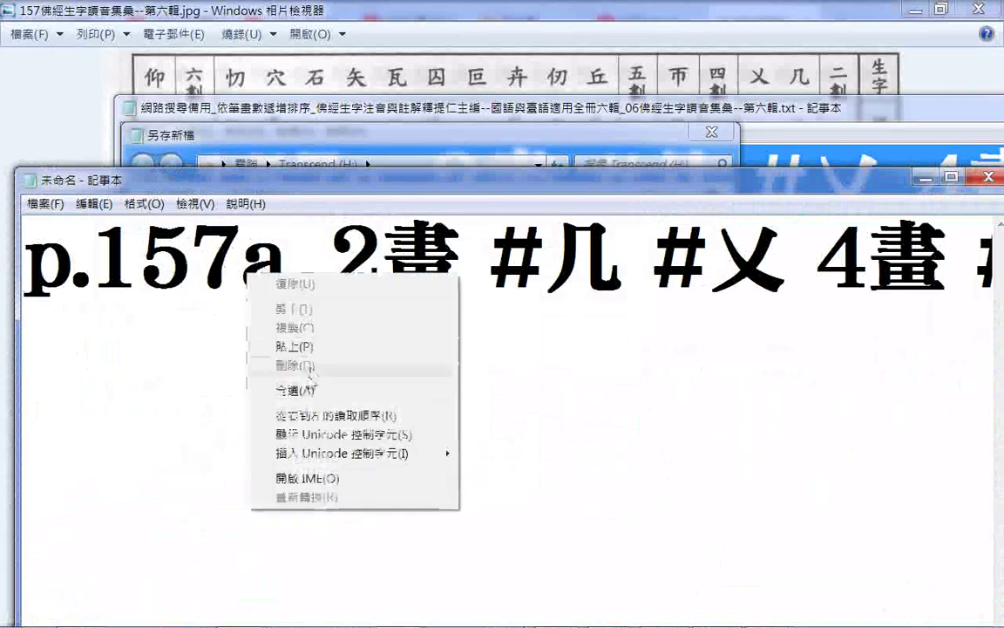
pyautogui.click(296, 353)
pyautogui.rightClick(288, 272)
pyautogui.click(329, 306)
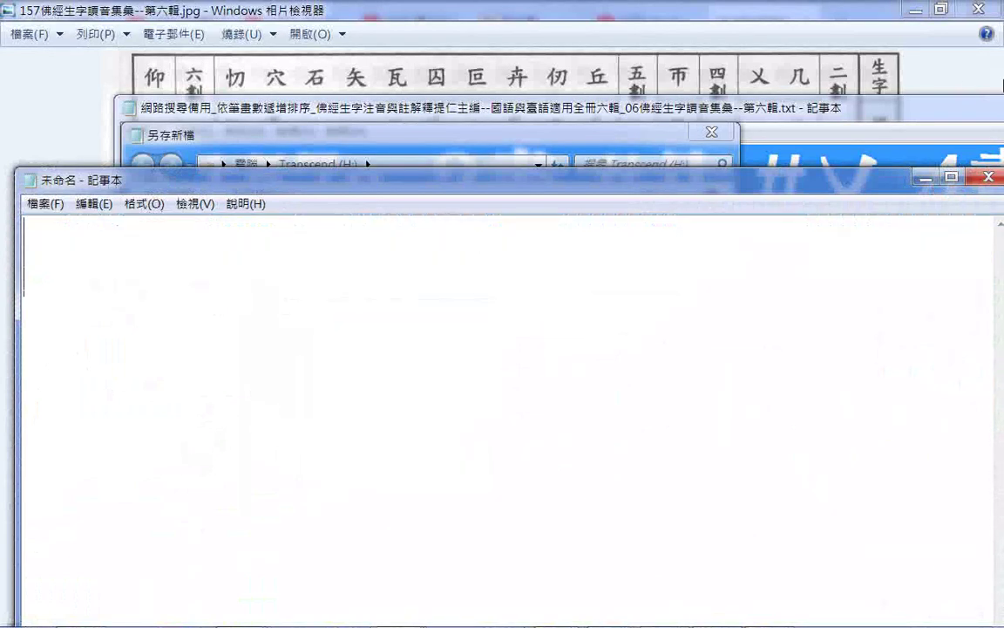
pyautogui.click(987, 179)
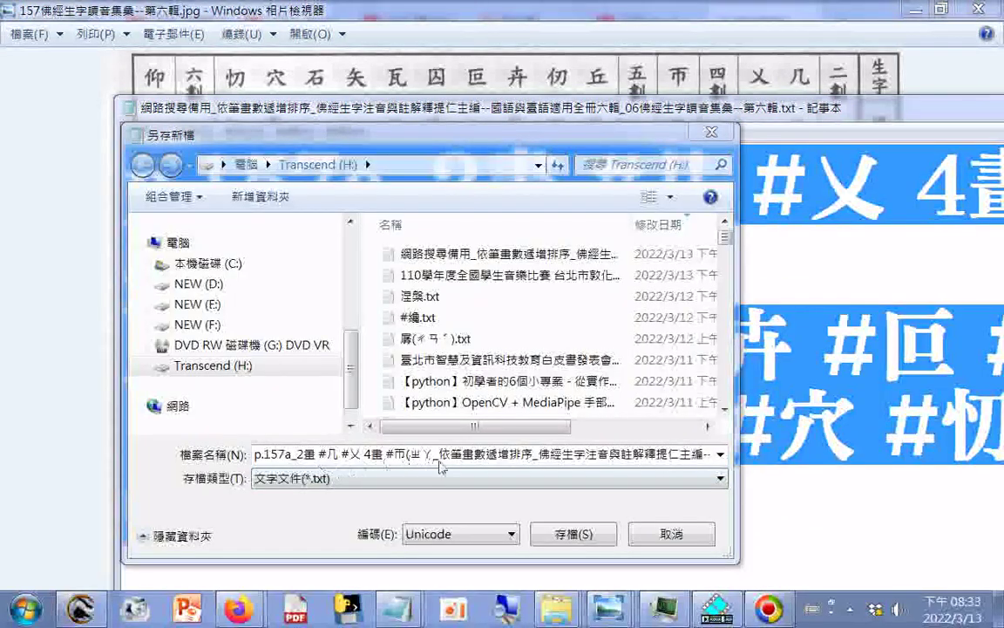
# - Replace the incomplete character portion after the first p.157a_ in the file name with the full single-line passage through 6畫 #仰
pyautogui.click(431, 460)
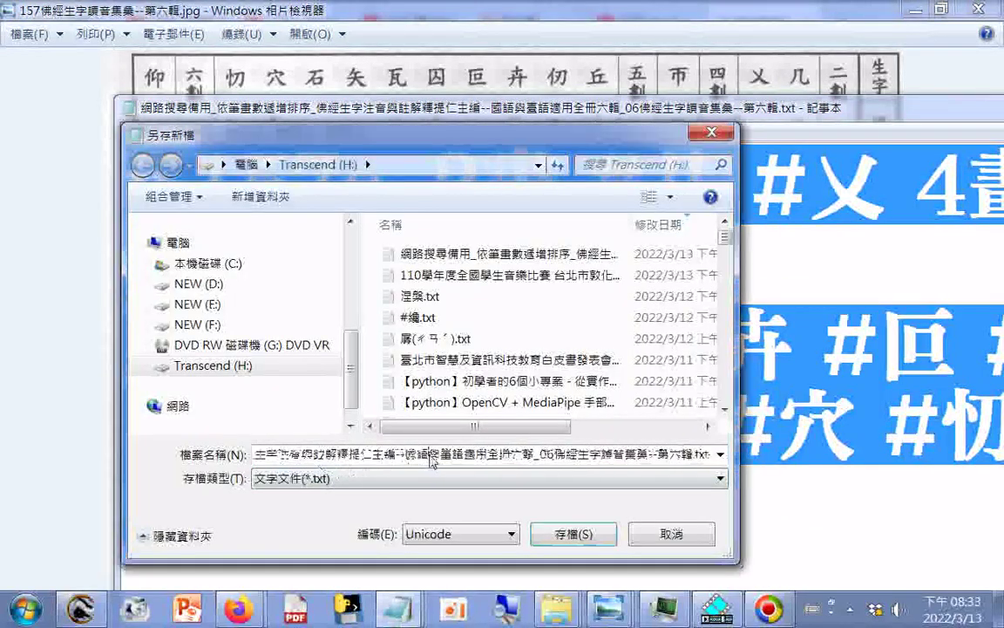
pyautogui.hotkey('shift', 'Left')
pyautogui.hotkey('shift', 'Left')
pyautogui.hotkey('shift', 'Home')
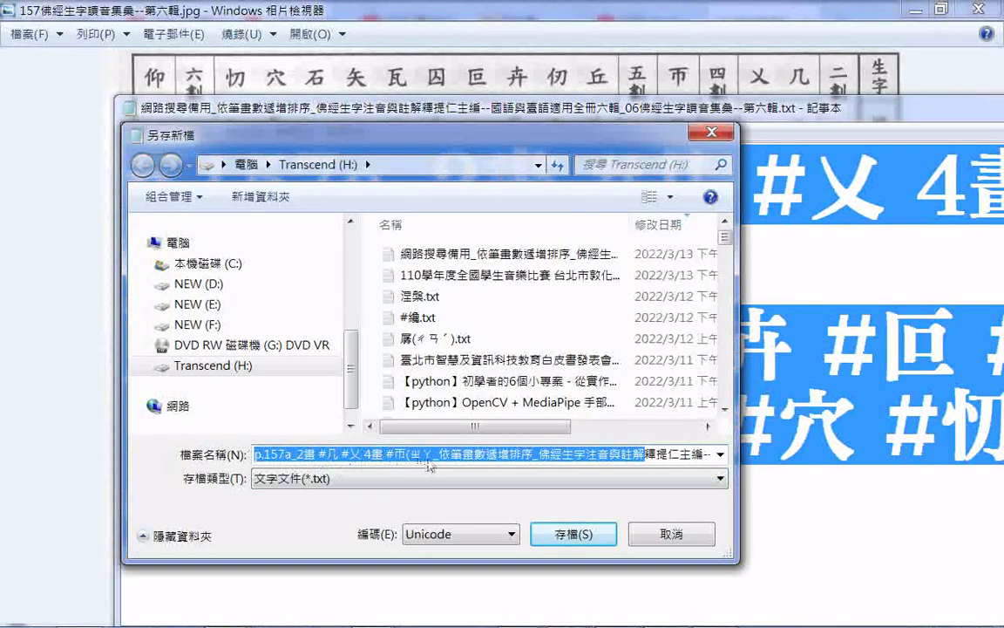
pyautogui.moveTo(430, 465); pyautogui.dragTo(202, 461)
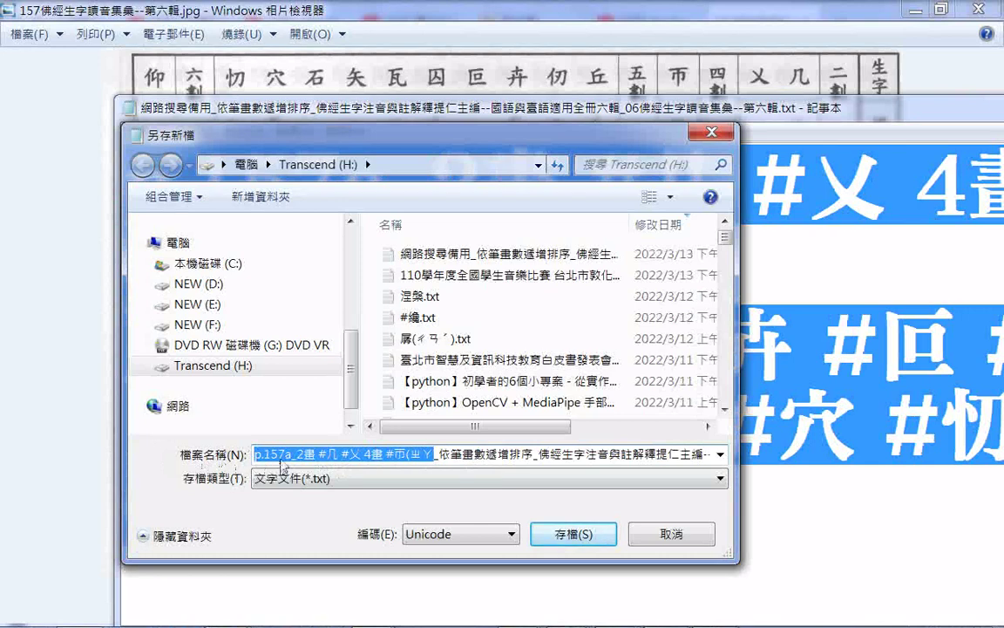
pyautogui.rightClick(282, 467)
pyautogui.click(296, 464)
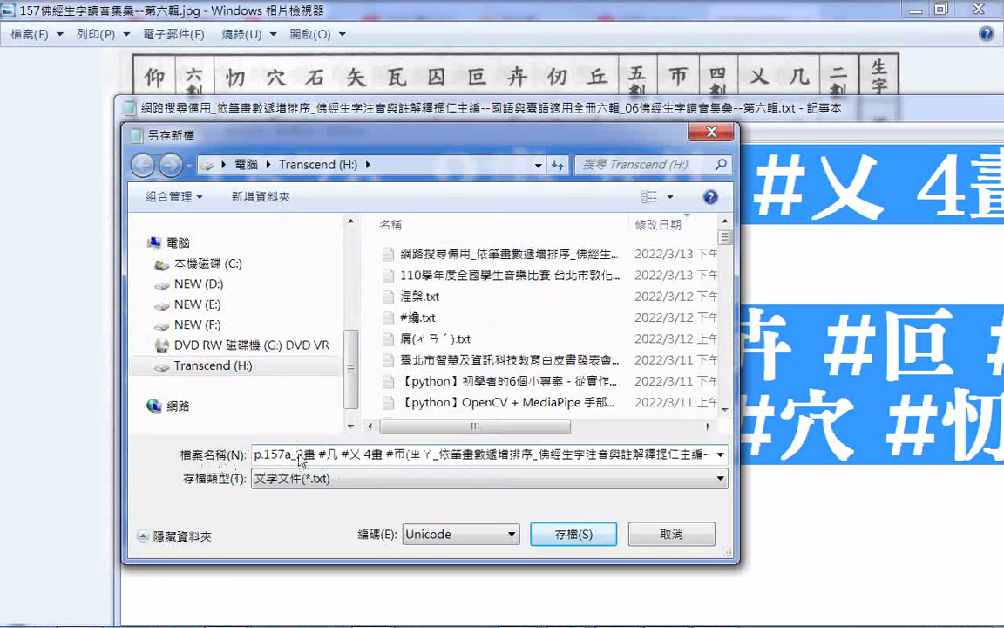
pyautogui.moveTo(299, 461); pyautogui.dragTo(416, 460)
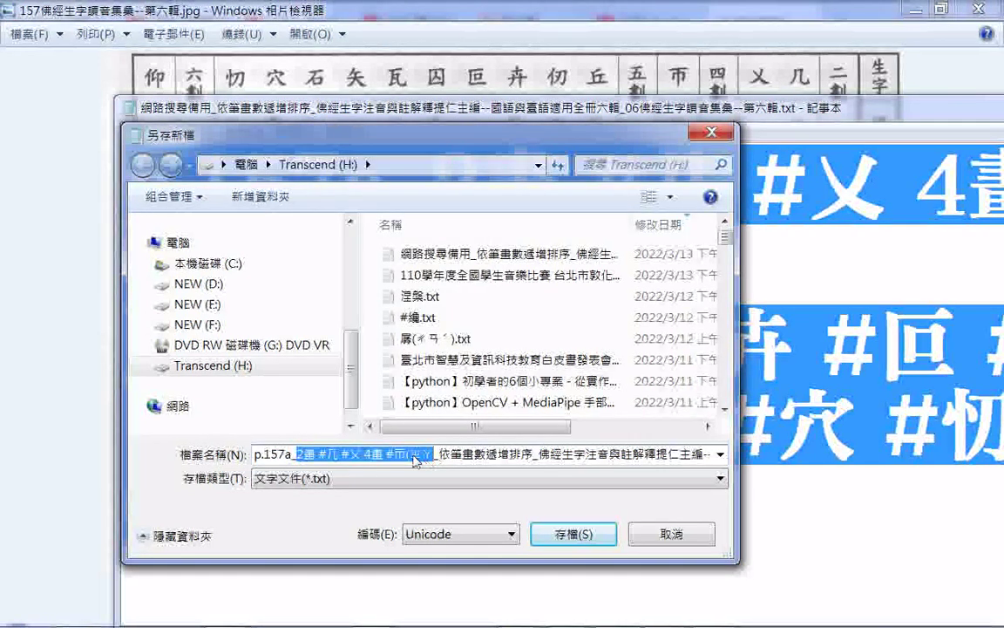
pyautogui.rightClick(415, 461)
pyautogui.click(449, 225)
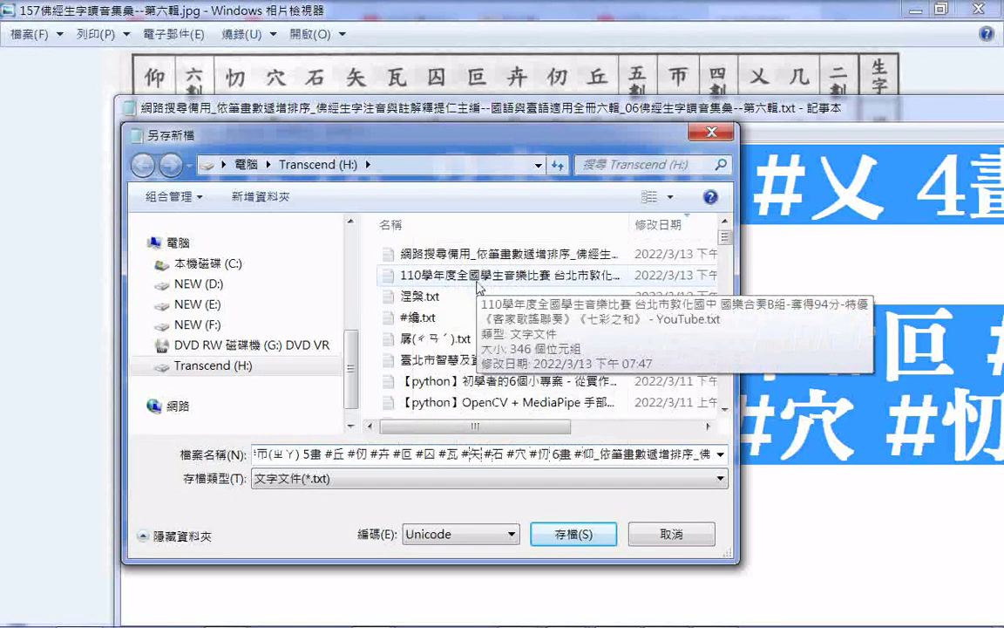
# - Delete the duplicate p.157a at the start of the file name, leaving _p.157a_2畫 at its beginning, and save the file
pyautogui.press('Left')
pyautogui.press('Left')
pyautogui.press('Left')
pyautogui.press('Left')
pyautogui.press('Left')
pyautogui.press('Left')
pyautogui.press('Left')
pyautogui.press('Left')
pyautogui.press('Left')
pyautogui.press('Left')
pyautogui.press('Left')
pyautogui.press('Left')
pyautogui.press('Left')
pyautogui.press('Left')
pyautogui.press('Left')
pyautogui.press('Left')
pyautogui.press('Left')
pyautogui.press('Left')
pyautogui.press('Left')
pyautogui.press('Left')
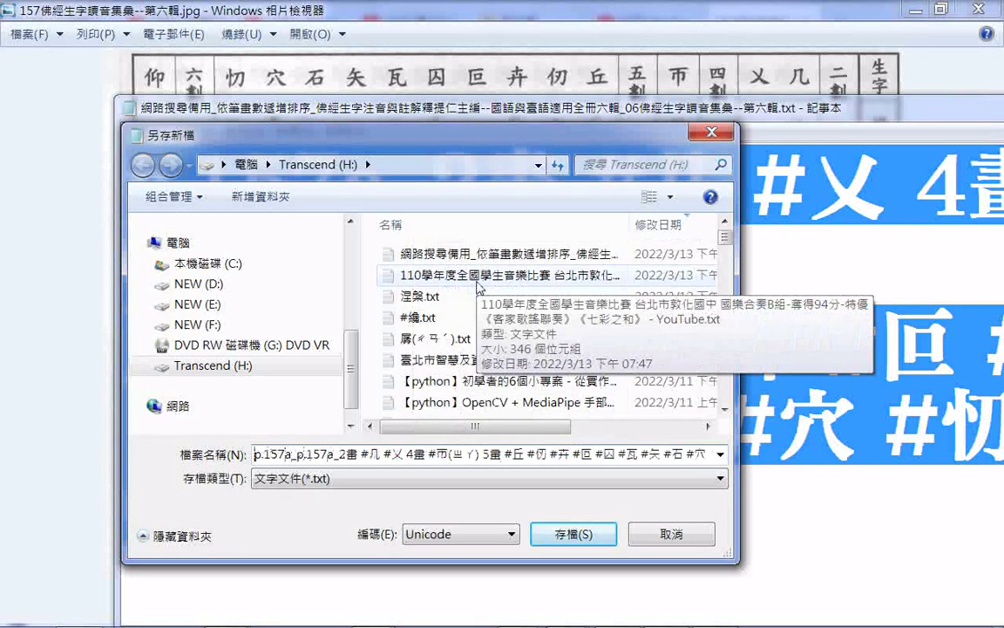
pyautogui.press('Delete')
pyautogui.press('Delete')
pyautogui.press('Delete')
pyautogui.press('Delete')
pyautogui.press('Delete')
pyautogui.press('Delete')
pyautogui.press('Delete')
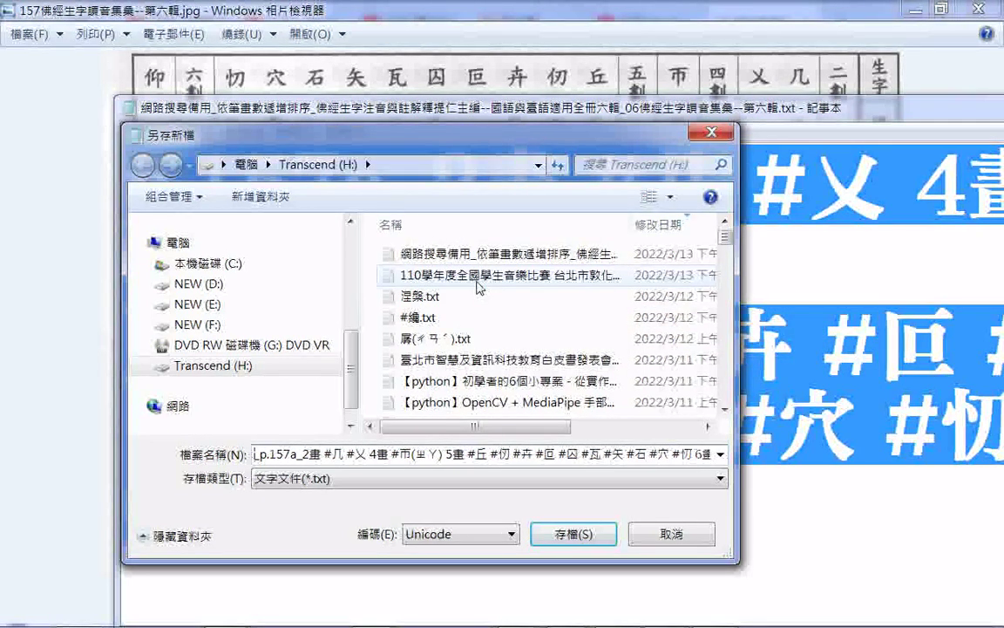
pyautogui.press('Return')
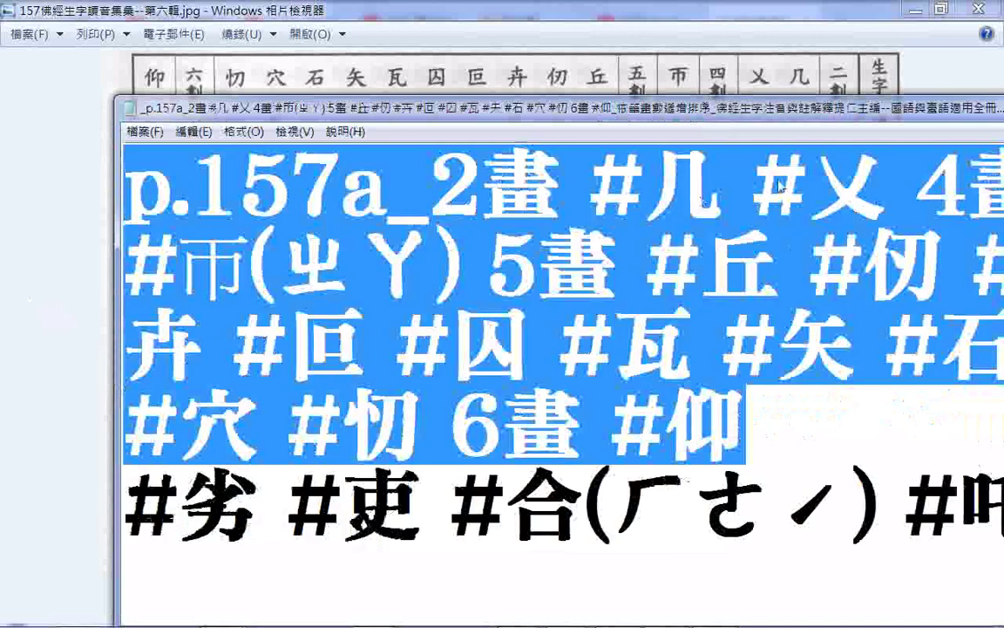
# - Switch to the scanned page 157 image and examine its lower table of characters from 劣 to 亘
pyautogui.moveTo(830, 104); pyautogui.dragTo(723, 198)
pyautogui.click(759, 138)
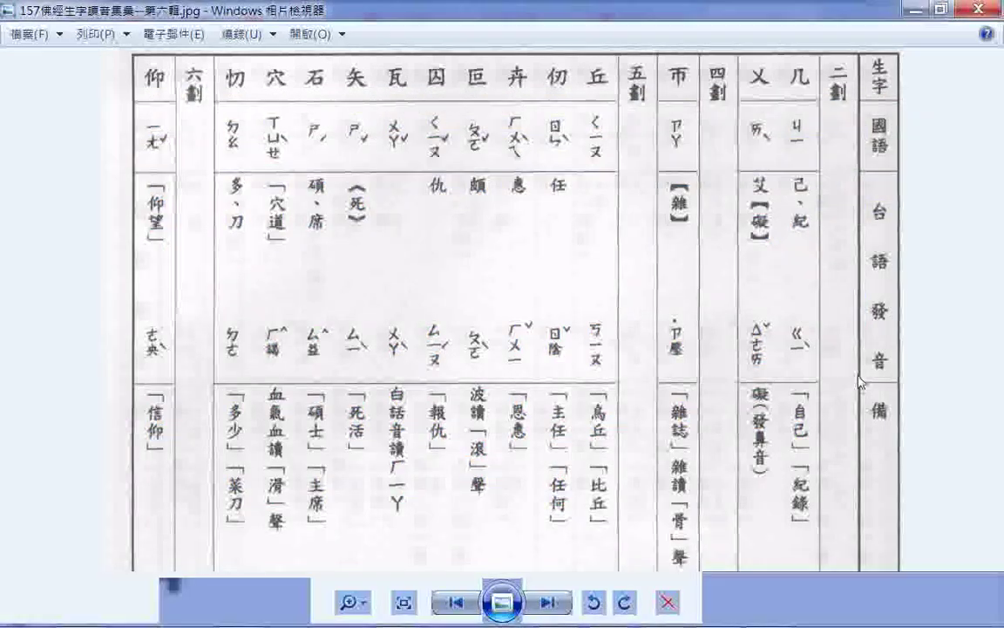
pyautogui.scroll(-5, 784, 260)
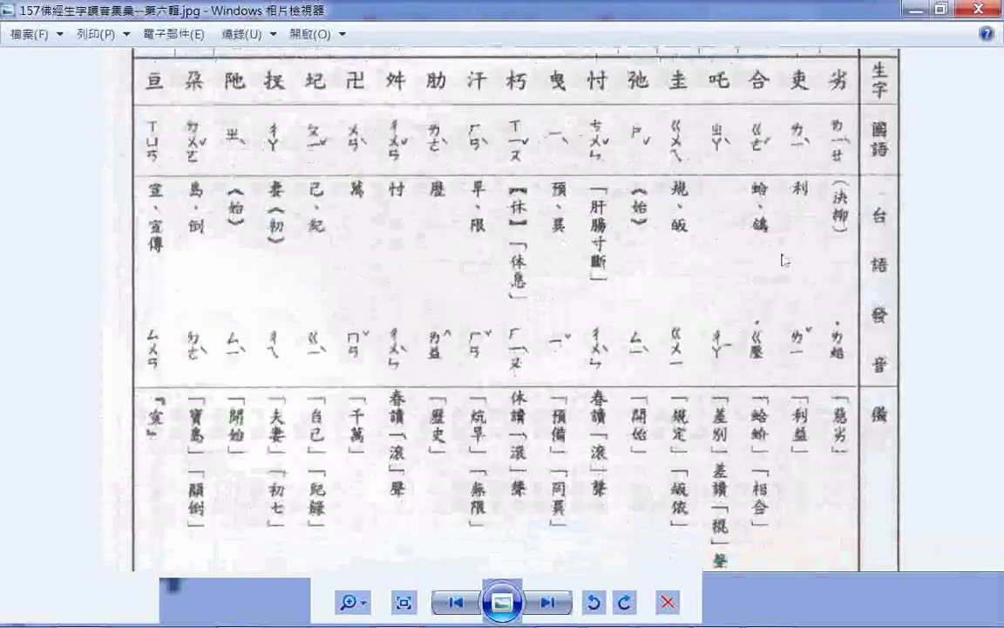
pyautogui.moveTo(783, 260); pyautogui.dragTo(785, 255)
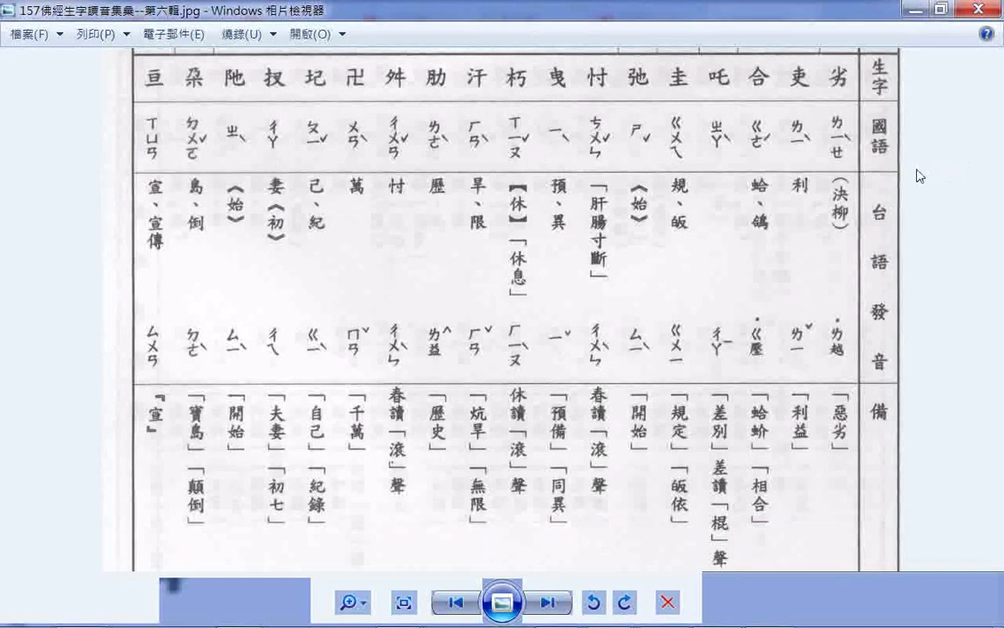
# - Bring up the 155佛經生字讀音集彙--第六輯 title text file and close it
pyautogui.moveTo(504, 623)
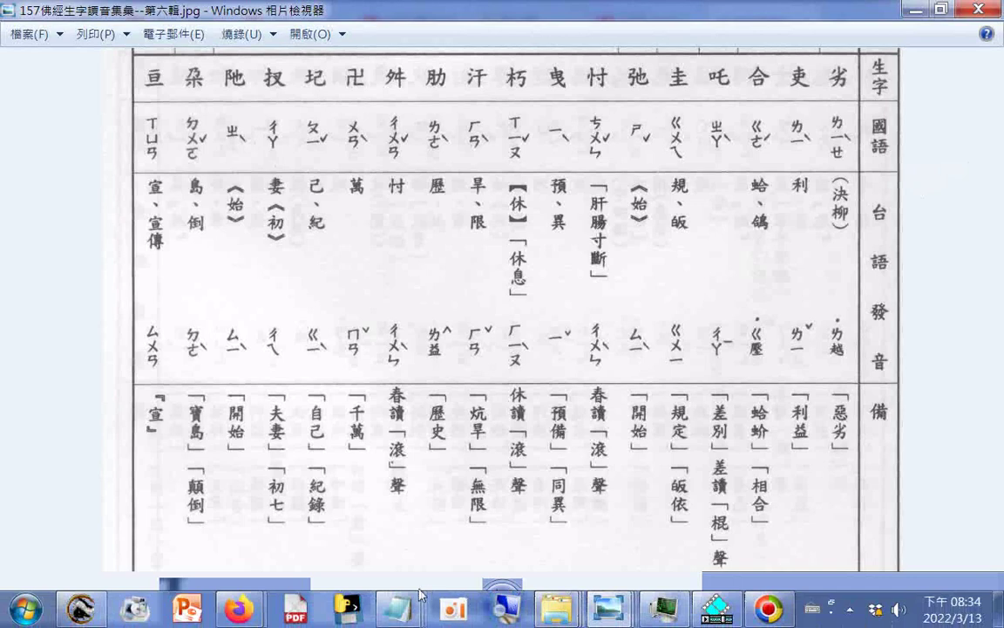
pyautogui.rightClick(399, 616)
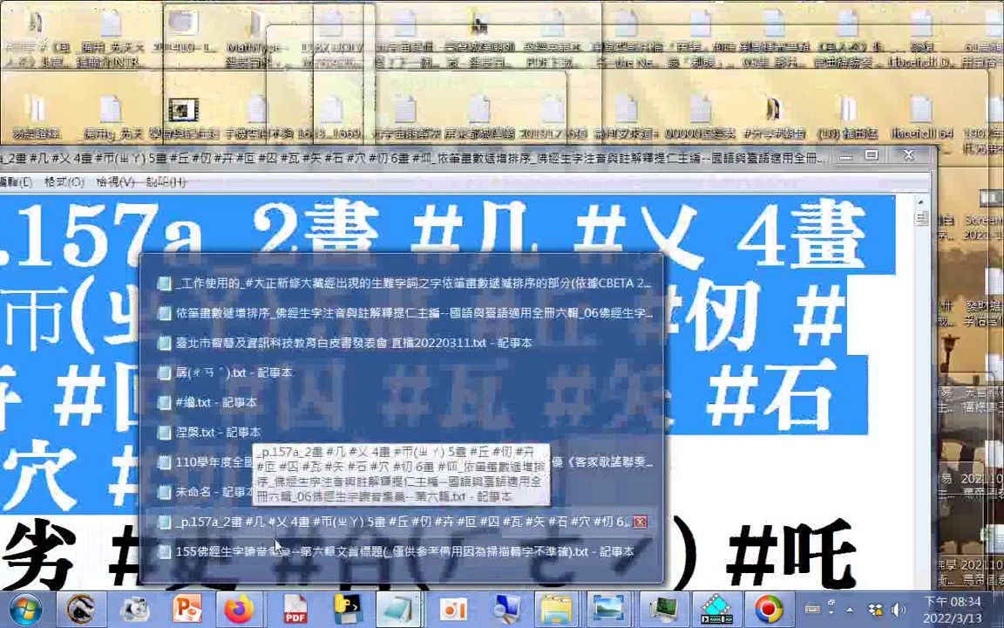
pyautogui.click(277, 548)
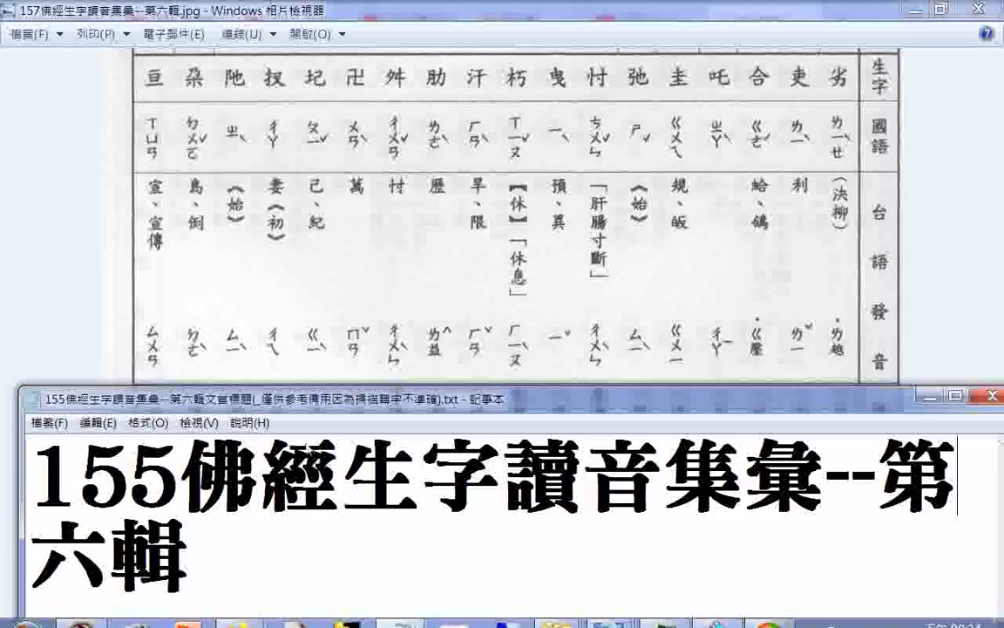
pyautogui.click(990, 398)
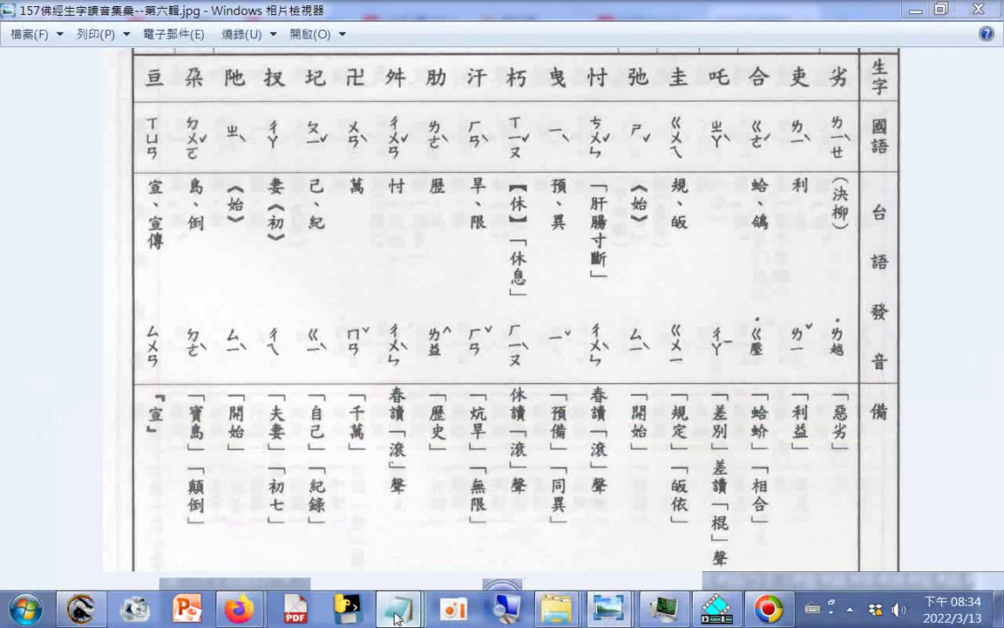
# - Switch to Firefox and check the stroke-ordered list for the characters from #劣 through #亘(ㄒㄩㄢ)
pyautogui.rightClick(396, 617)
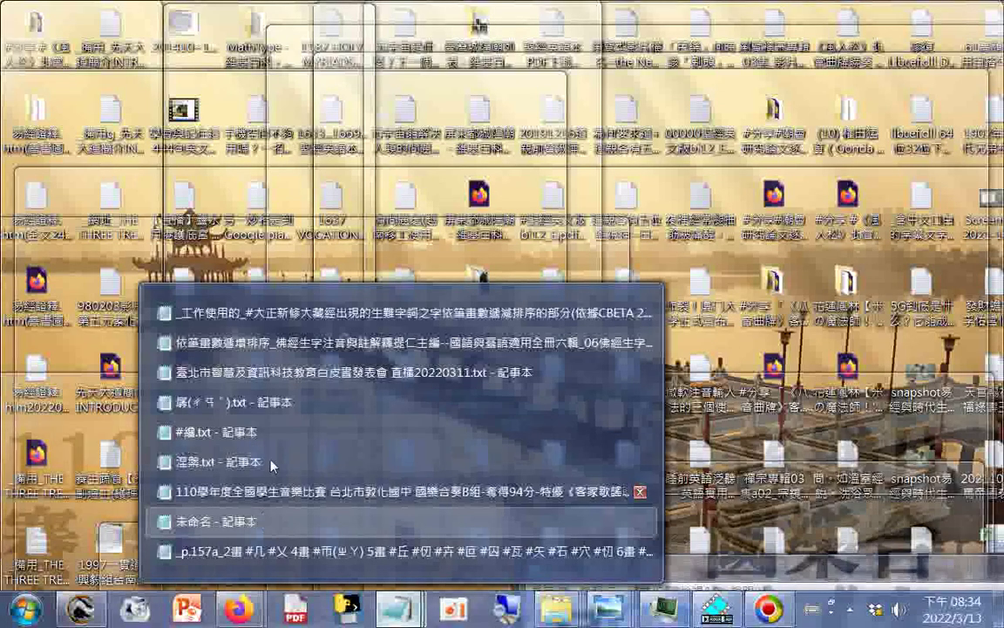
pyautogui.moveTo(283, 394)
pyautogui.moveTo(295, 358)
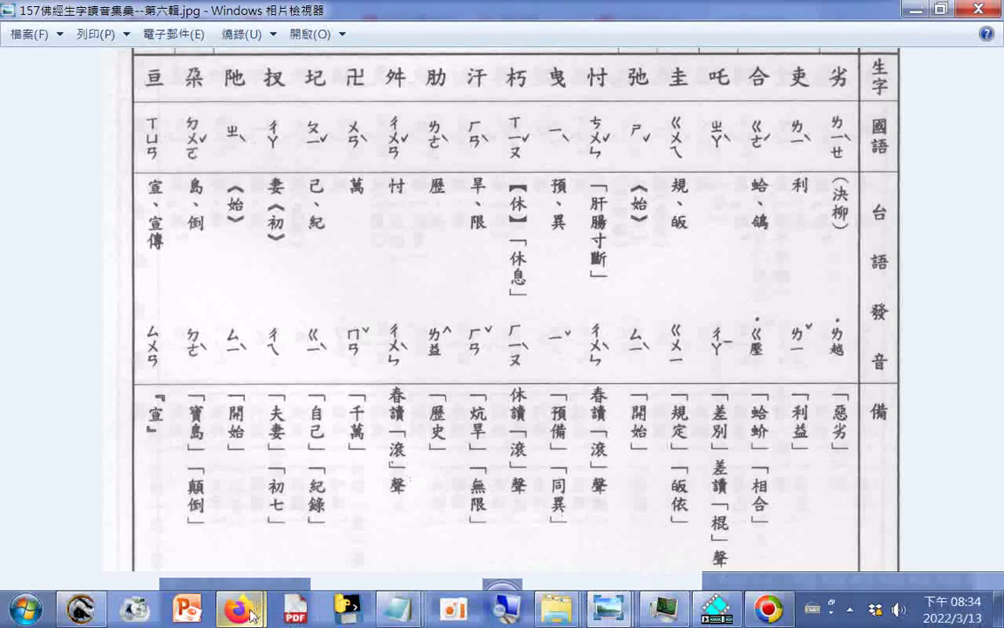
pyautogui.moveTo(247, 616)
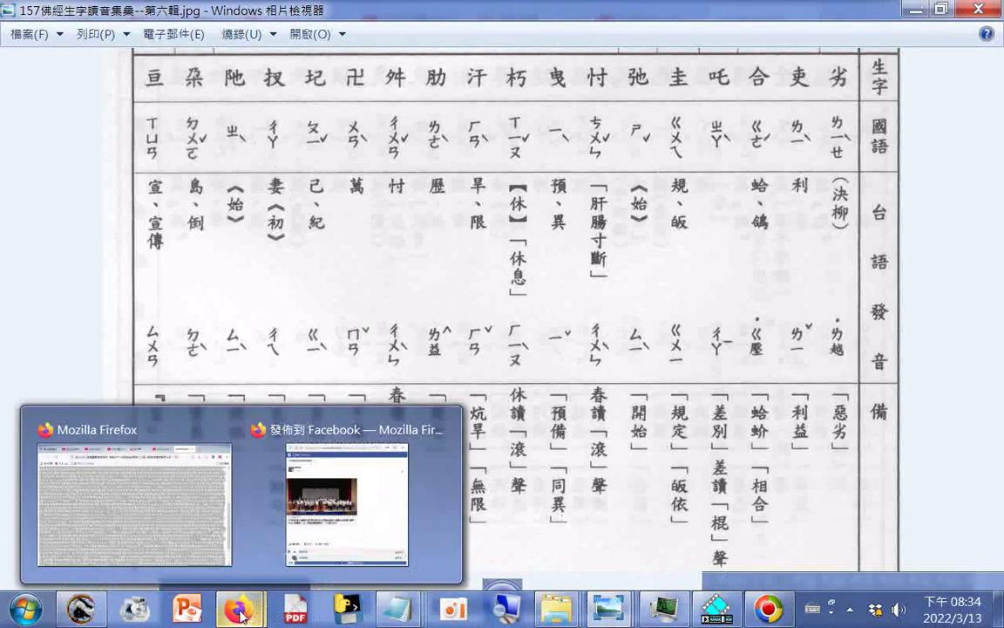
pyautogui.click(158, 442)
pyautogui.moveTo(397, 609)
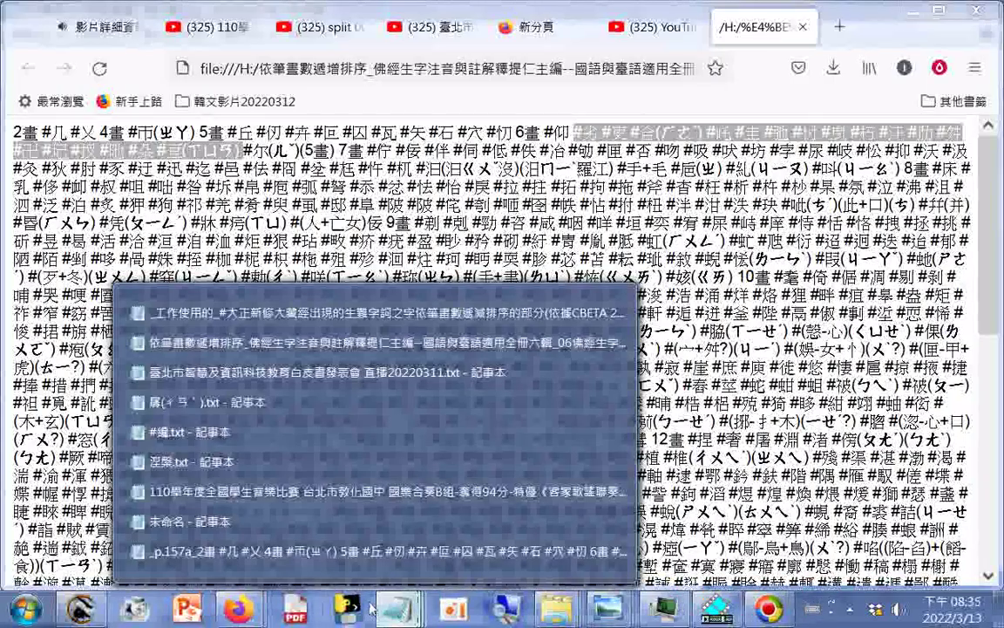
# - Return to the _p.157a_ text file in Notepad and set off the passage #劣 through #亘(ㄒㄩㄢ) with blank lines before and after it
pyautogui.click(343, 565)
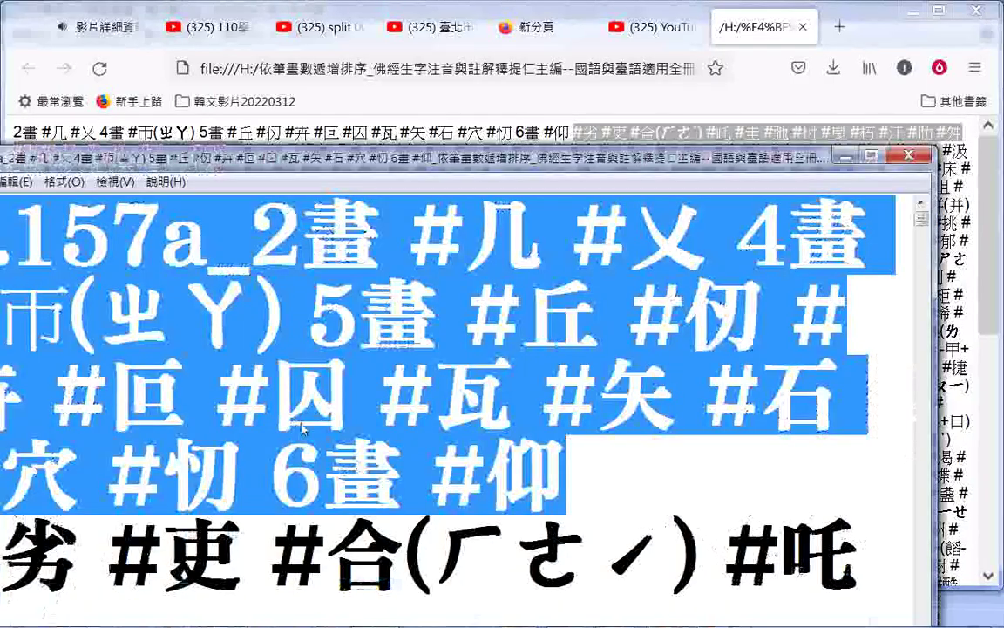
pyautogui.moveTo(335, 157); pyautogui.dragTo(545, 87)
pyautogui.moveTo(367, 174); pyautogui.dragTo(977, 505)
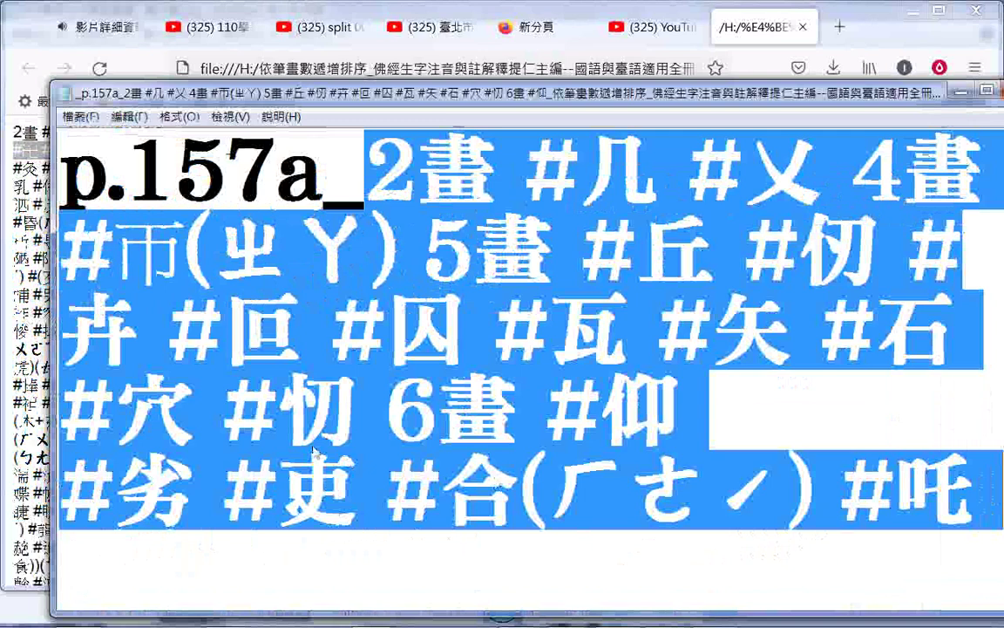
pyautogui.scroll(-1, 314, 449)
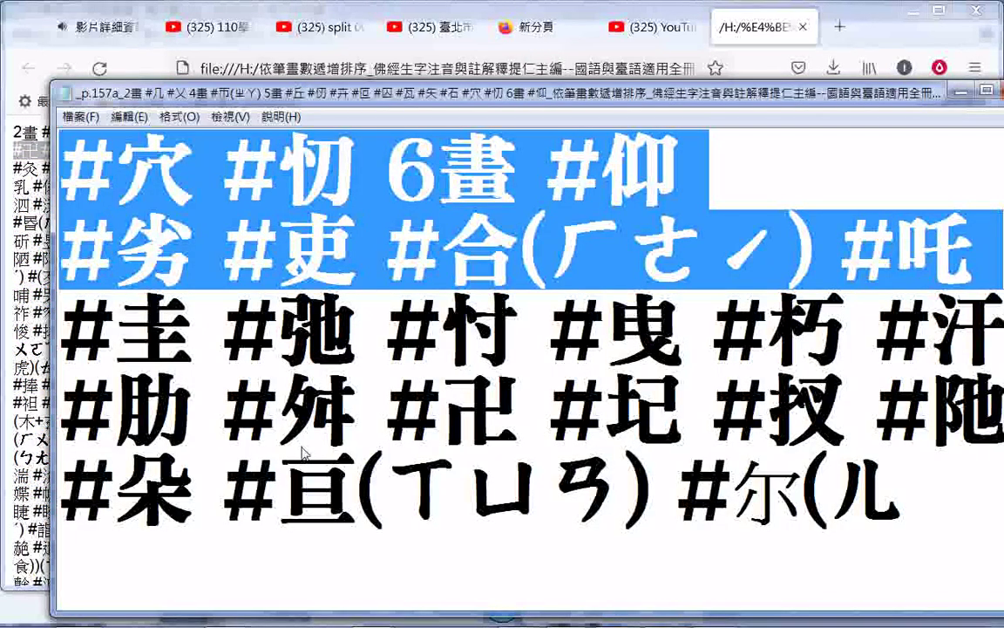
pyautogui.scroll(-3, 304, 452)
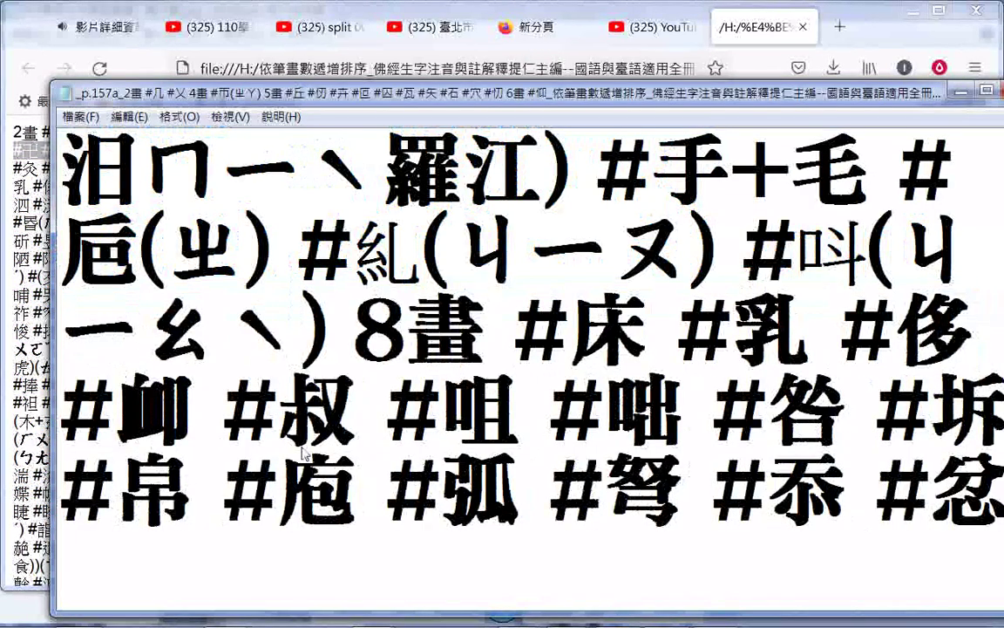
pyautogui.scroll(4, 302, 452)
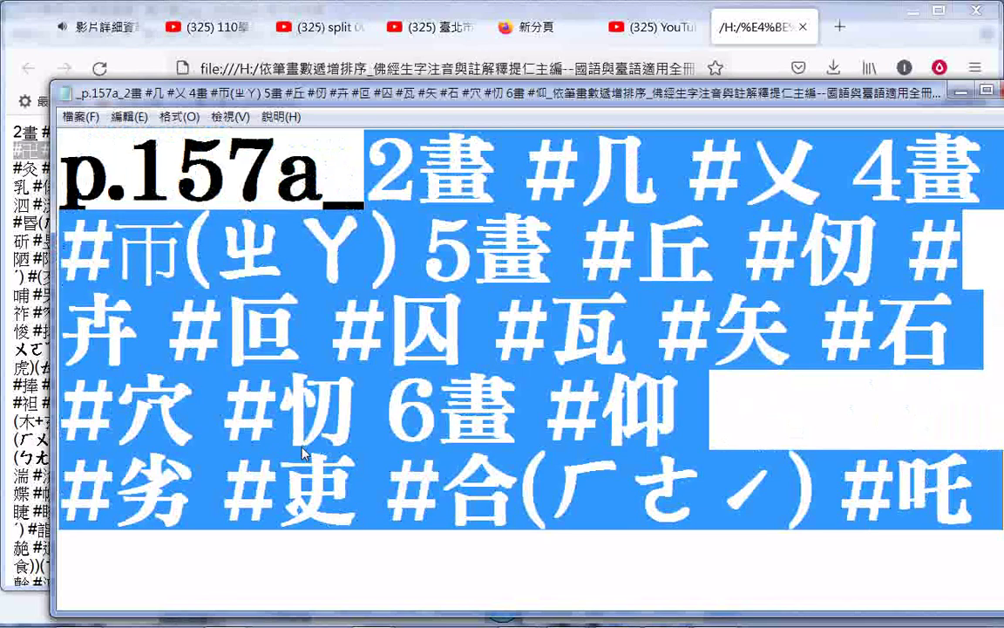
pyautogui.click(367, 394)
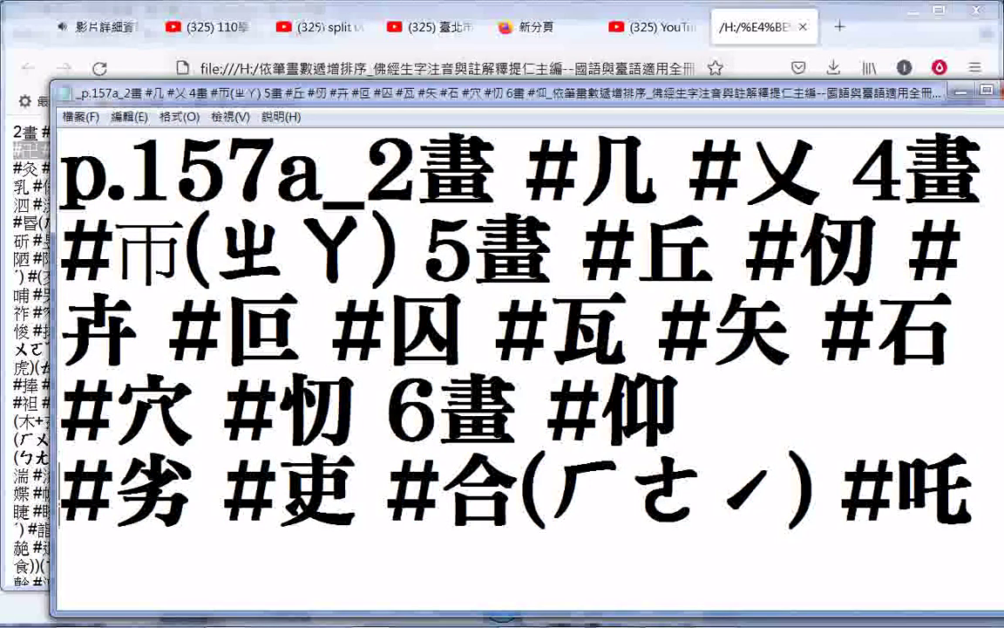
pyautogui.scroll(-1, 878, 182)
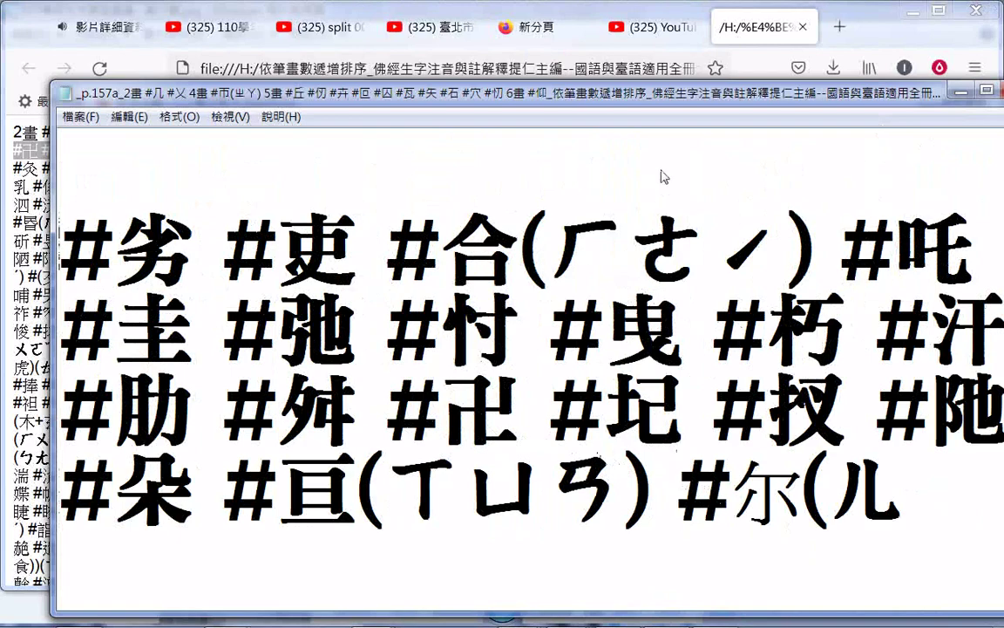
pyautogui.press('Return')
pyautogui.press('Return')
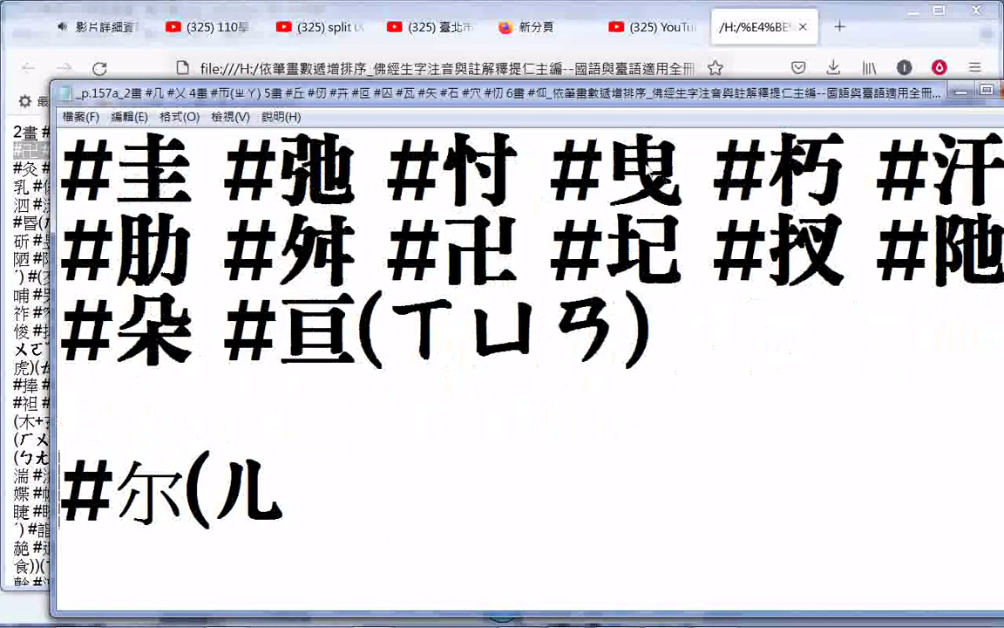
# - Copy the p.157a_ label from the start of the first passage and paste it in front of #劣
pyautogui.scroll(5, 628, 181)
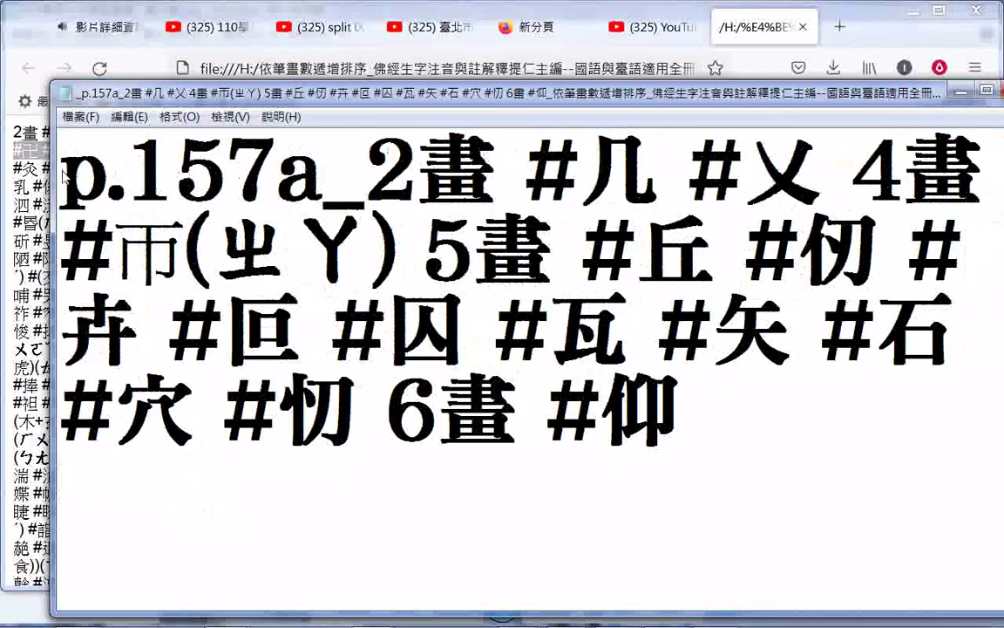
pyautogui.moveTo(64, 175); pyautogui.dragTo(370, 163)
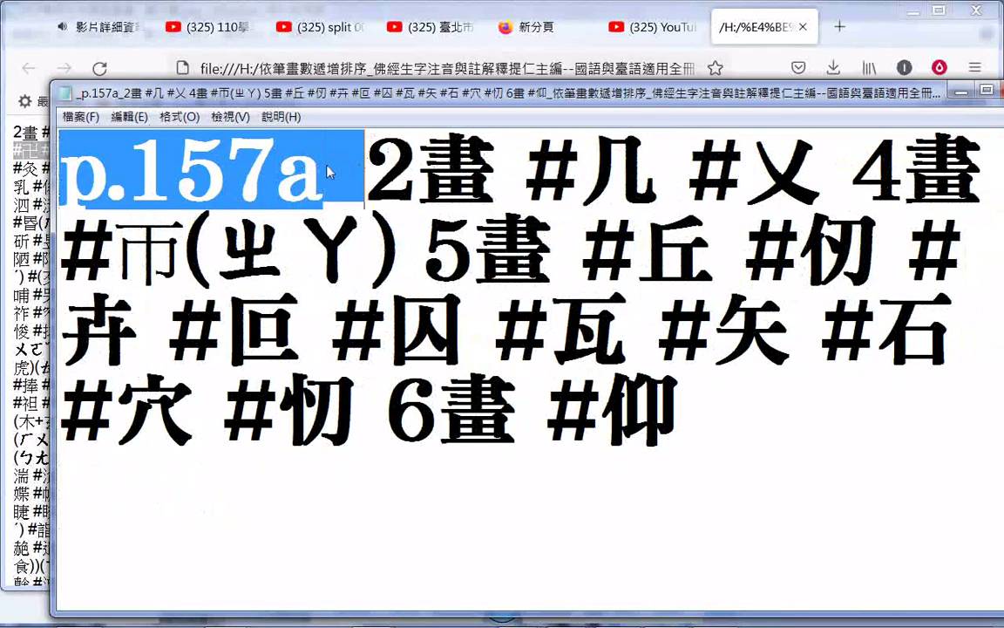
pyautogui.rightClick(283, 147)
pyautogui.click(323, 196)
pyautogui.scroll(-1, 201, 350)
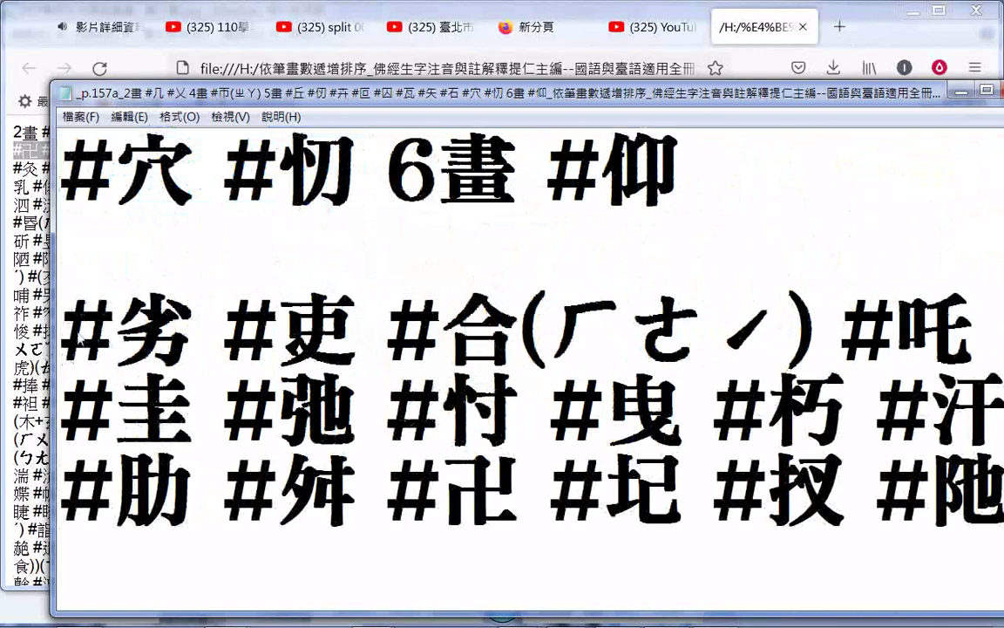
pyautogui.click(70, 335)
pyautogui.hotkey('ctrl', 'v')
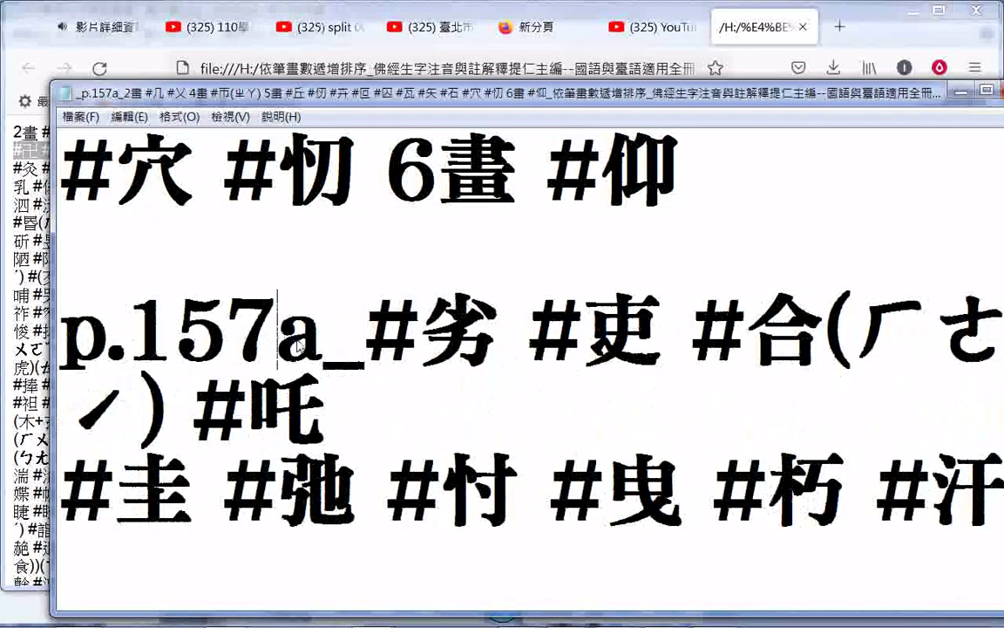
# - Change the page label in front of #劣 to p.157b and review that passage through #亘(ㄒㄩㄢ)
pyautogui.hotkey('shift', 'Right')
pyautogui.write('b')
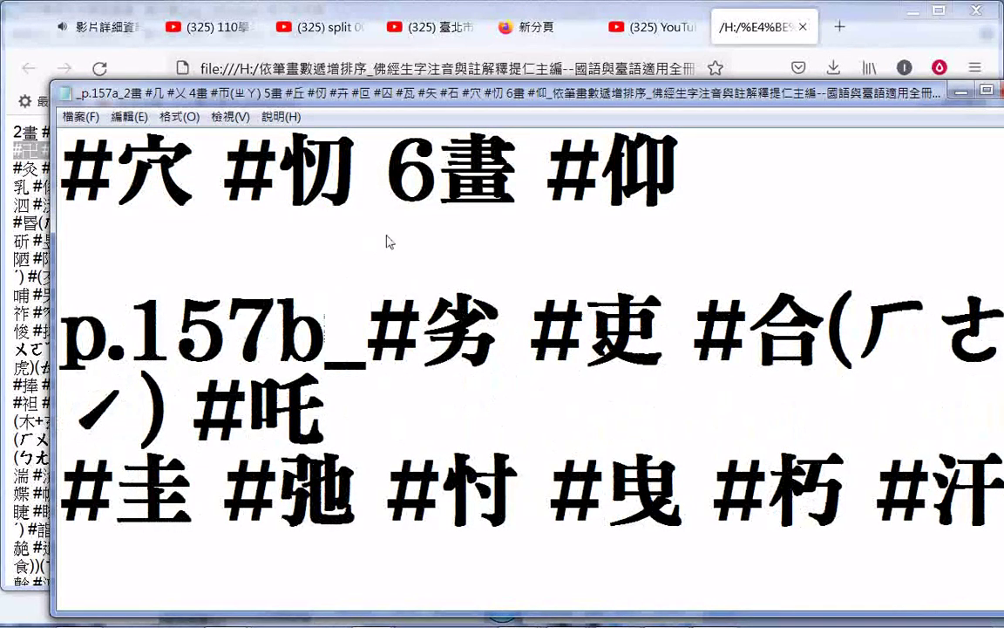
pyautogui.scroll(-1, 422, 391)
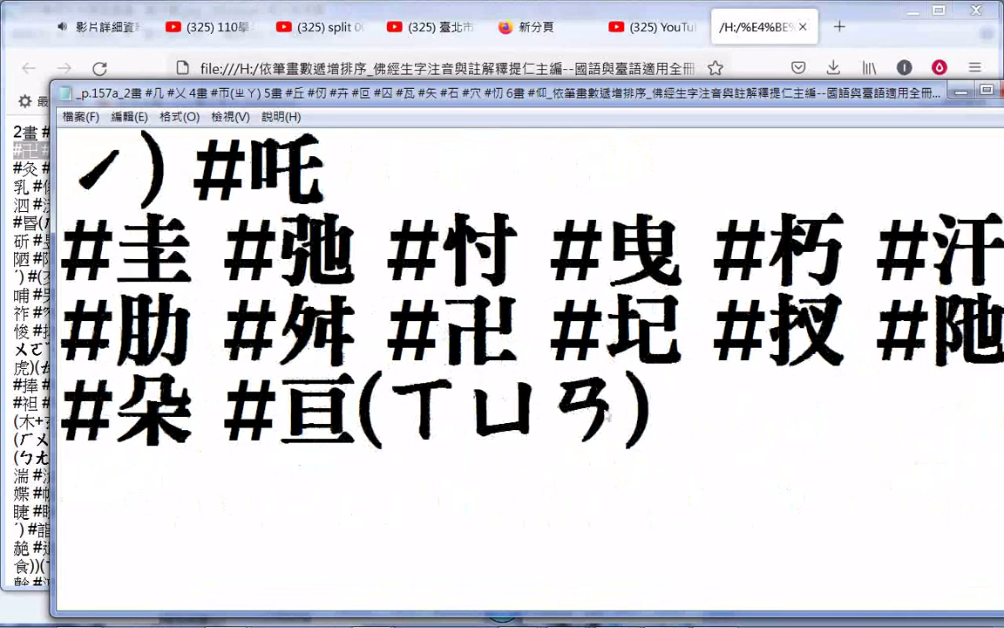
pyautogui.scroll(-1, 654, 384)
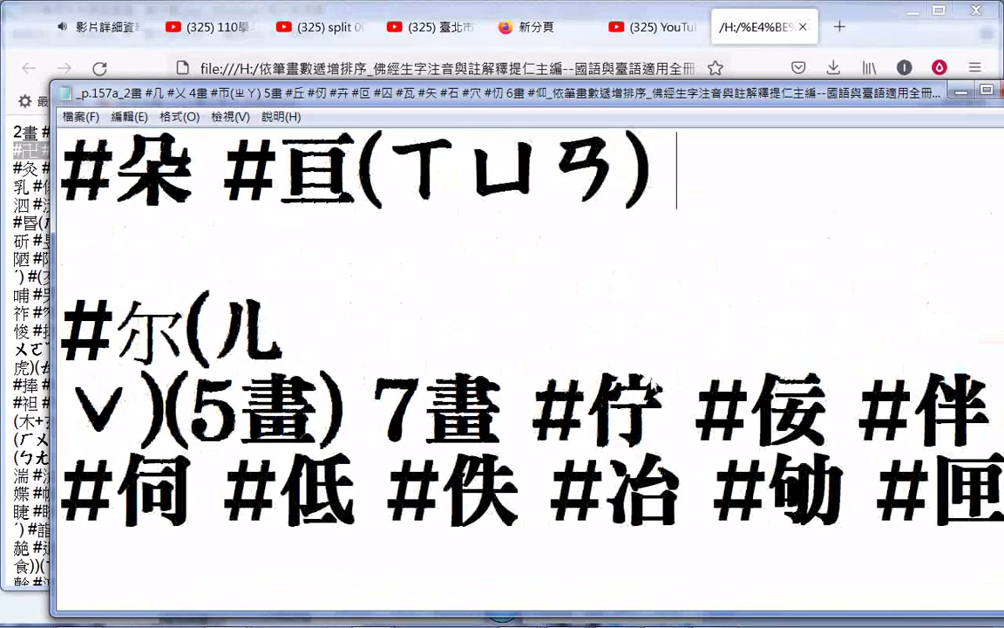
# - Minimize the text file and close the 00000029.png, 192佛經生字讀音集彙--第六輯.jpg and 00000521.png image windows
pyautogui.click(960, 91)
pyautogui.moveTo(609, 607)
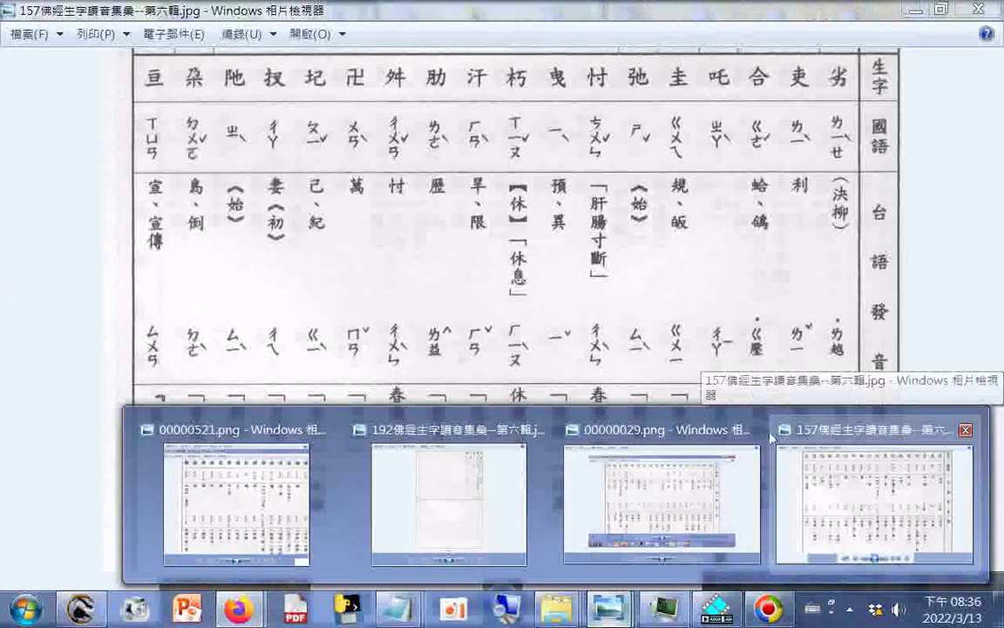
pyautogui.moveTo(753, 433)
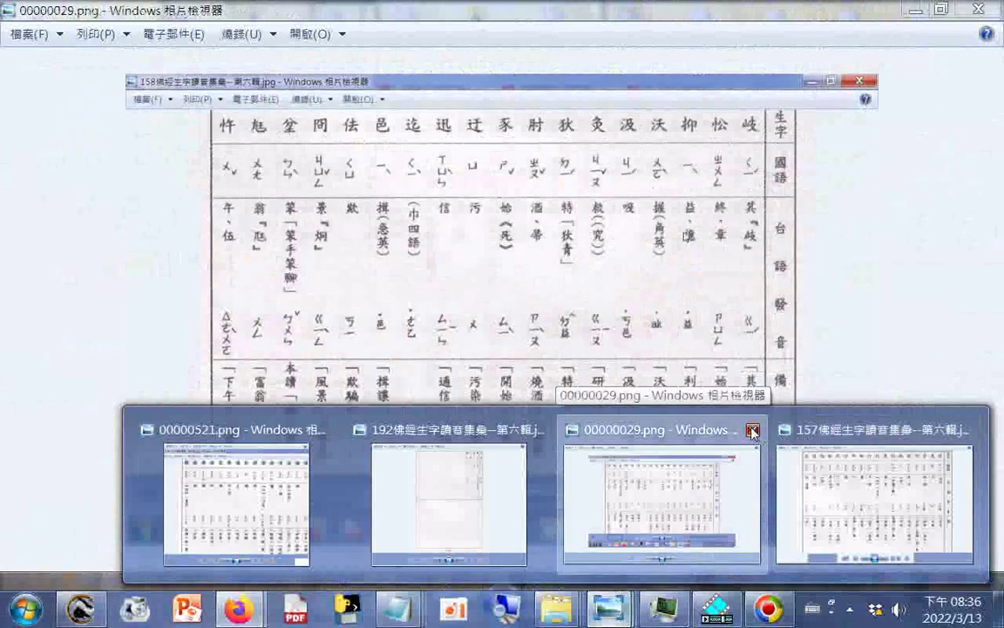
pyautogui.click(754, 433)
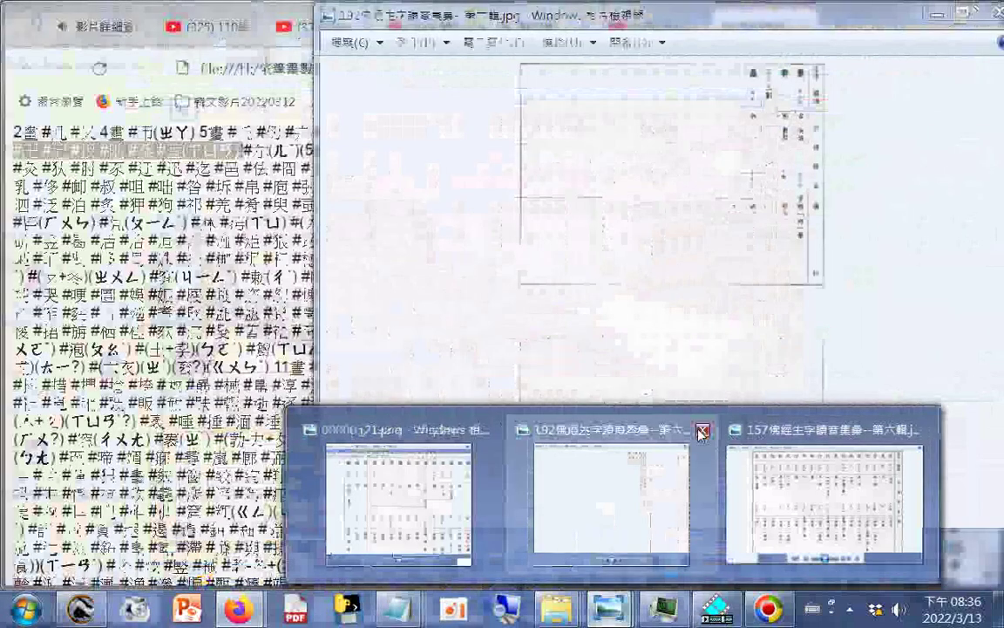
pyautogui.click(701, 430)
pyautogui.click(596, 431)
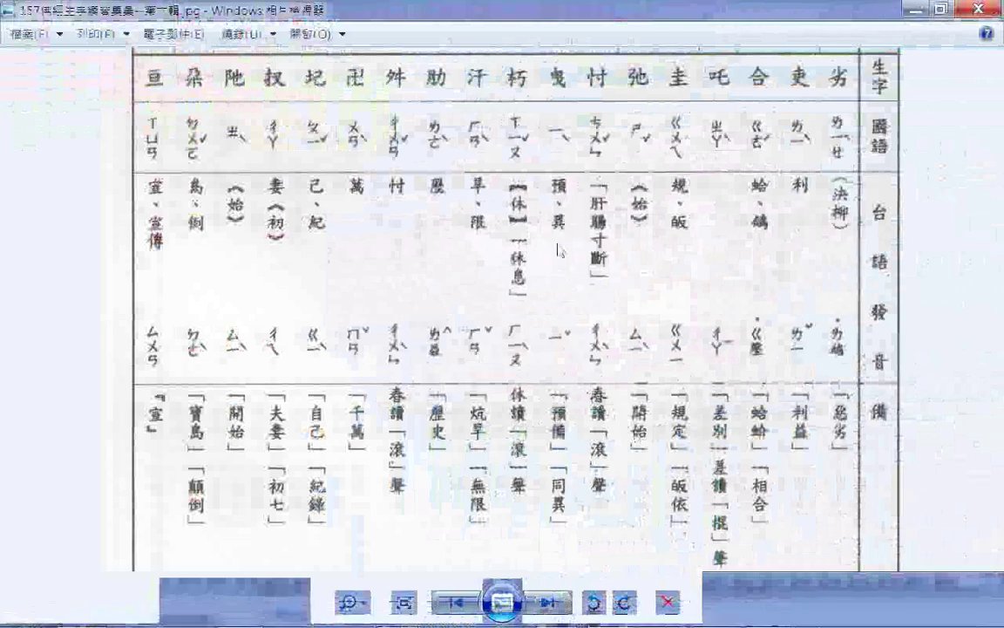
# - Advance from the page 157 scan to the page 158 scan and enlarge its upper table from 尔 to 尿
pyautogui.press('Right')
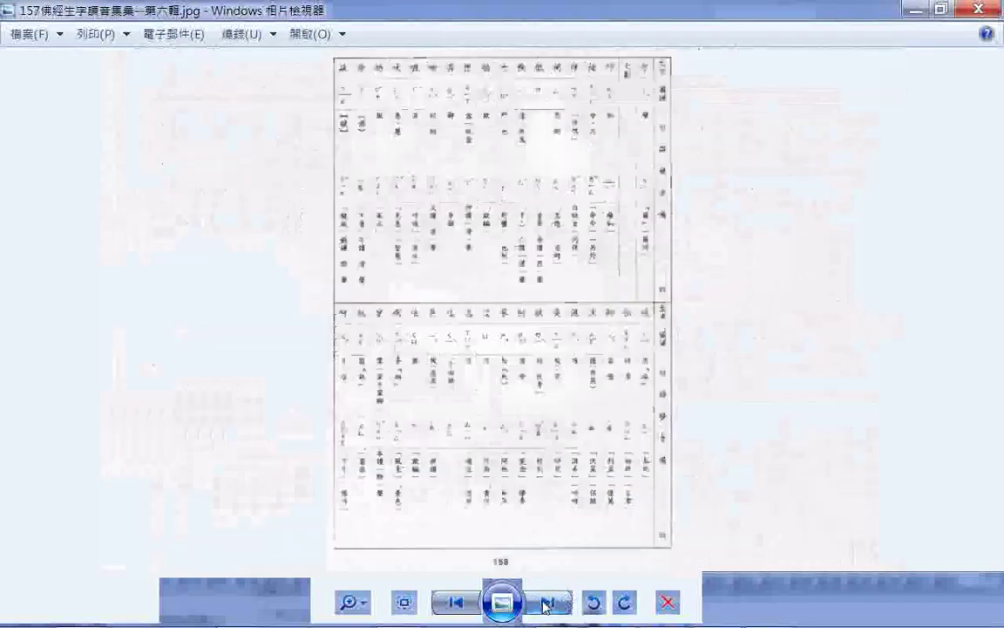
pyautogui.moveTo(671, 144); pyautogui.dragTo(697, 392)
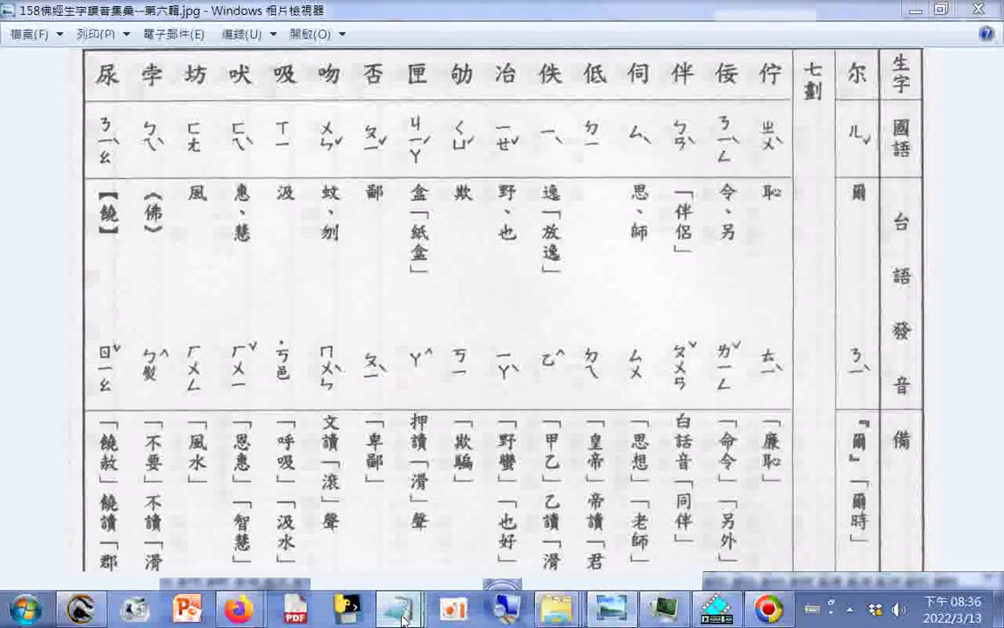
# - Switch back to the _p.157a_ text file in Notepad and insert a blank-line break between #尿 and #岐
pyautogui.moveTo(401, 618)
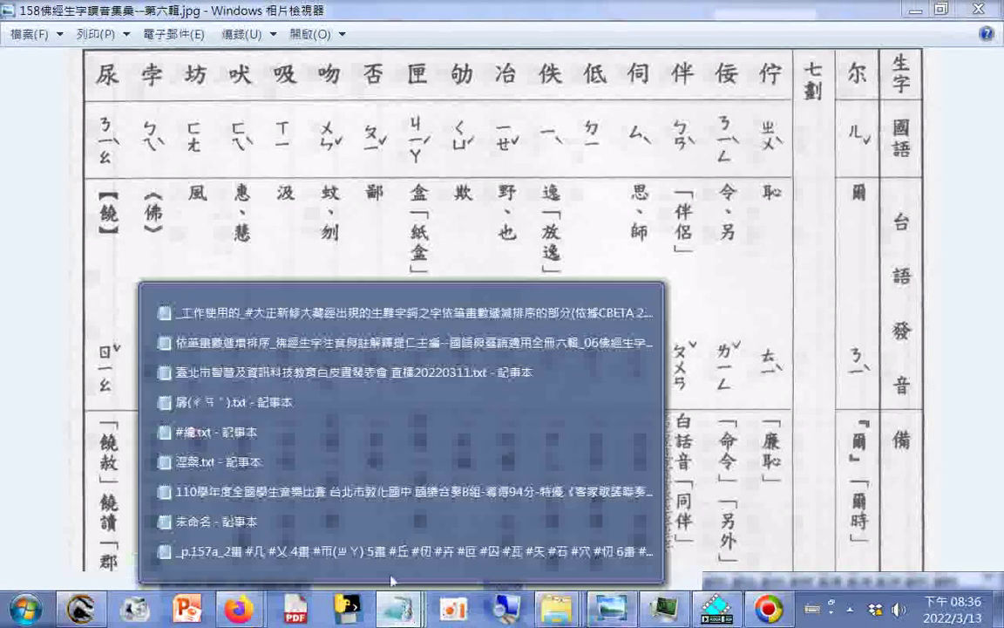
pyautogui.click(283, 558)
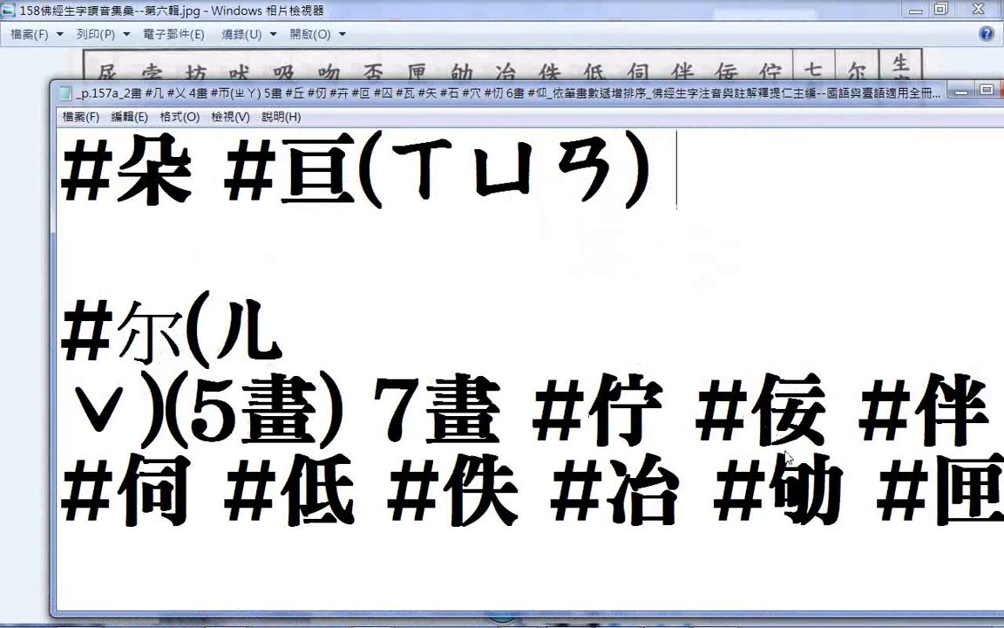
pyautogui.scroll(-1, 788, 456)
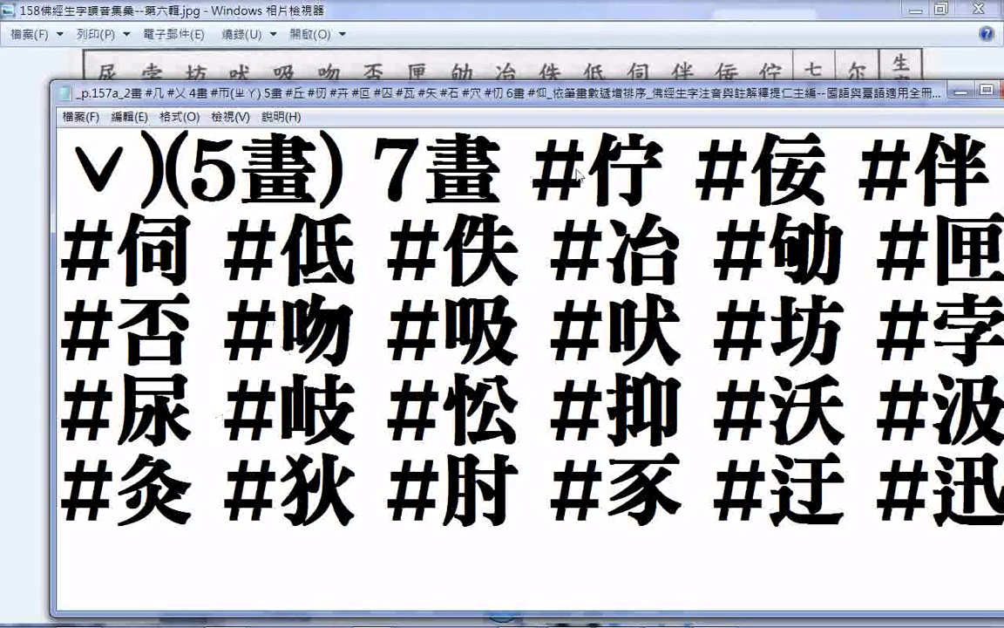
pyautogui.press('Return')
pyautogui.scroll(-2, 578, 174)
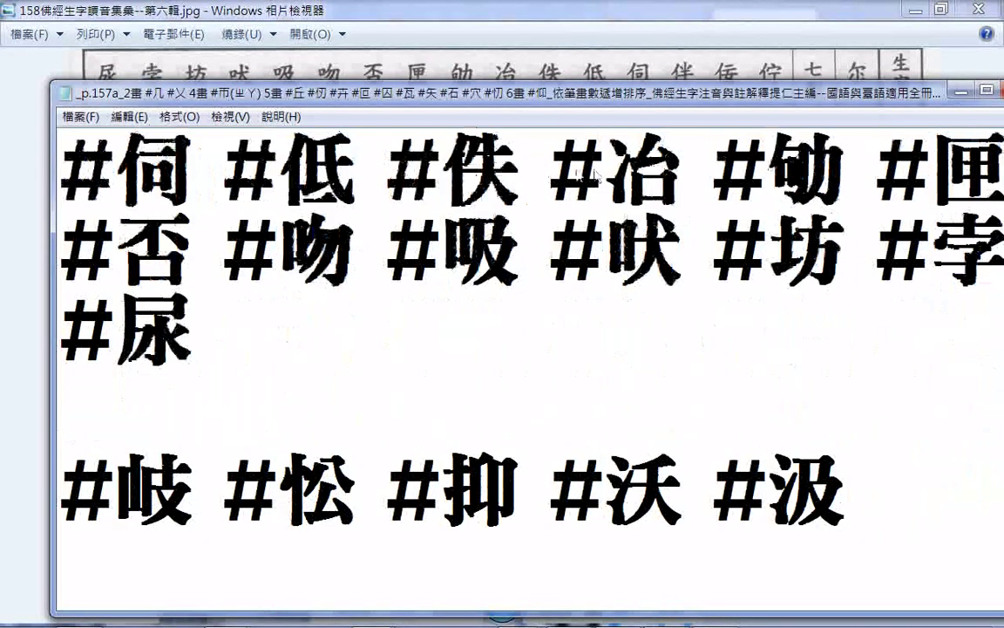
# - Copy the p.157b label in front of the #劣 passage
pyautogui.scroll(2, 409, 150)
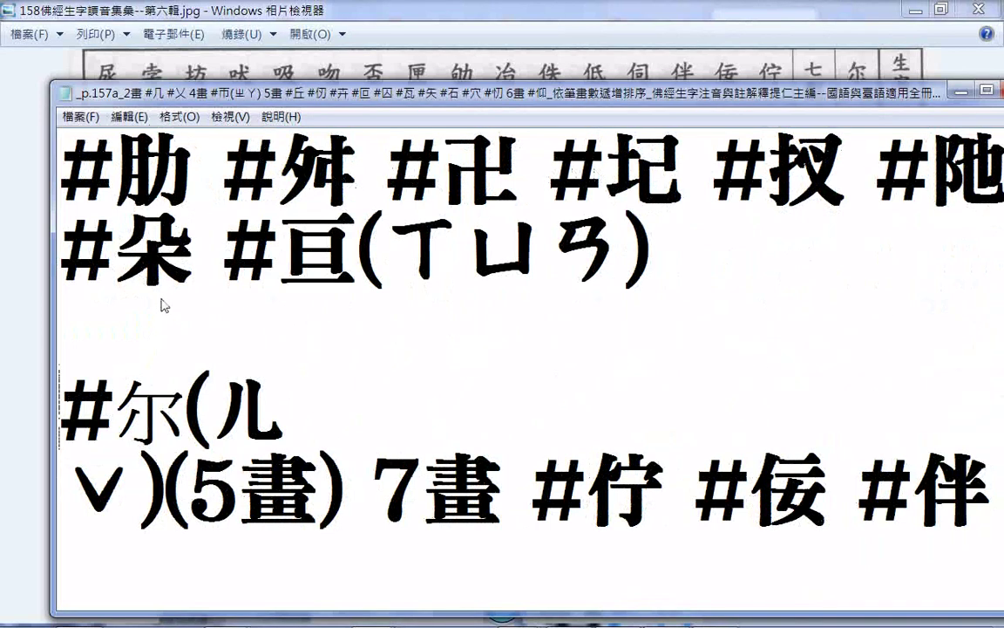
pyautogui.scroll(1, 155, 187)
pyautogui.scroll(2, 152, 188)
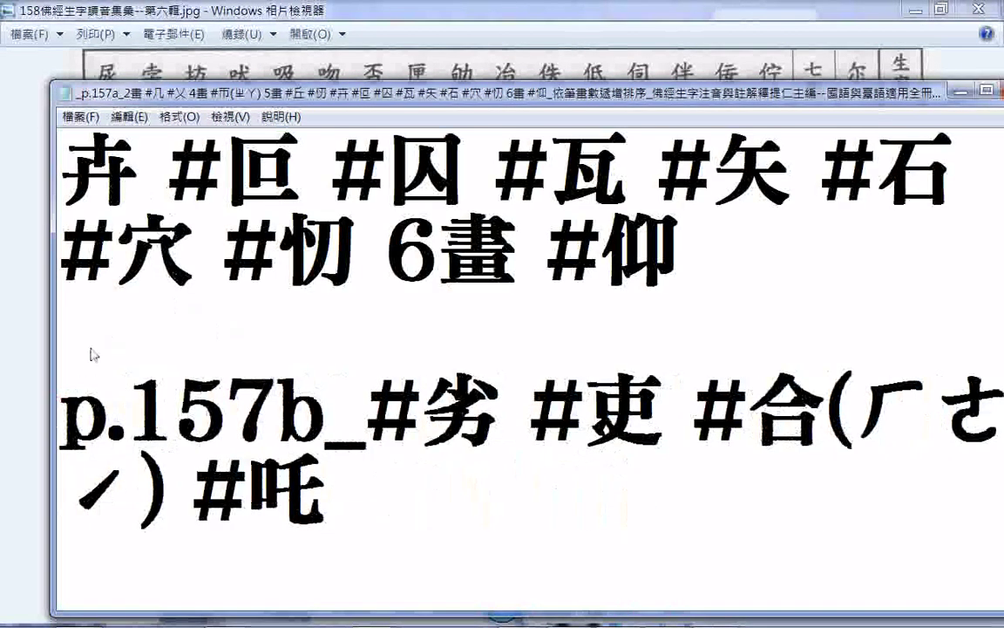
pyautogui.moveTo(77, 420); pyautogui.dragTo(316, 422)
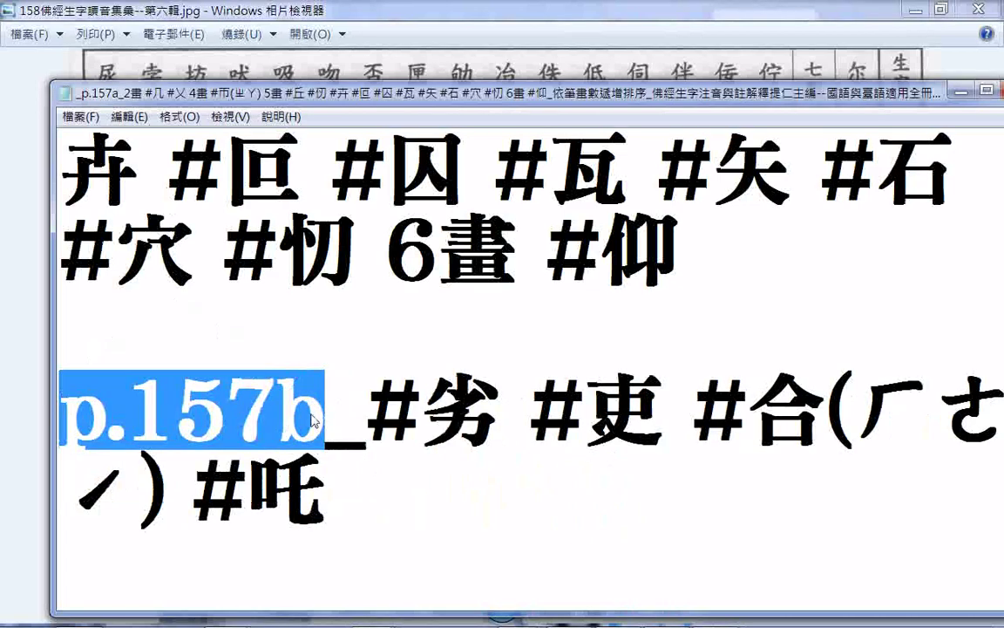
pyautogui.rightClick(290, 425)
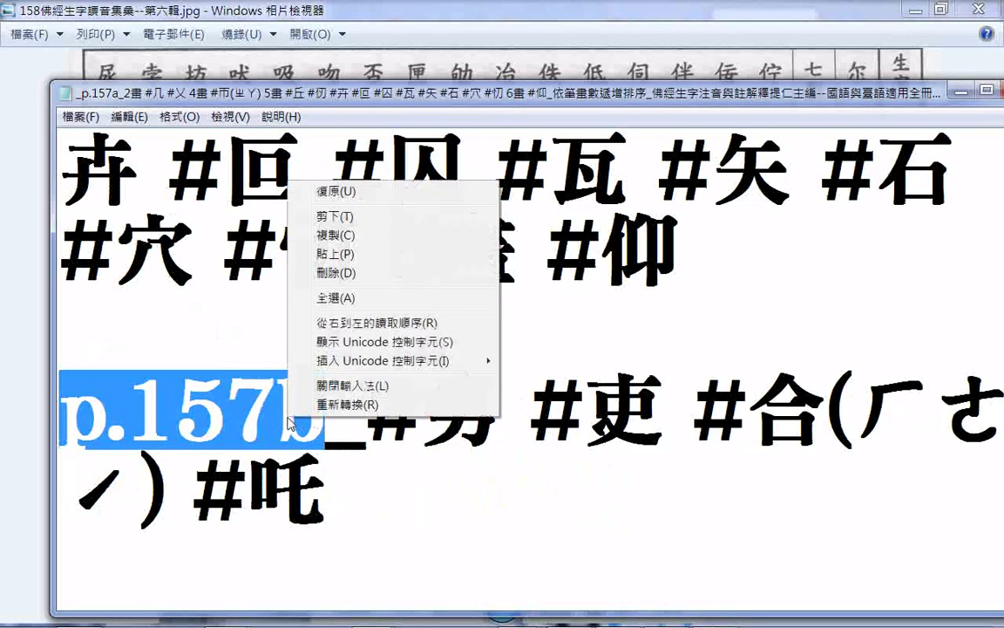
pyautogui.click(333, 233)
# - Insert the stroke number 6 between p.157b_ and #劣
pyautogui.click(331, 375)
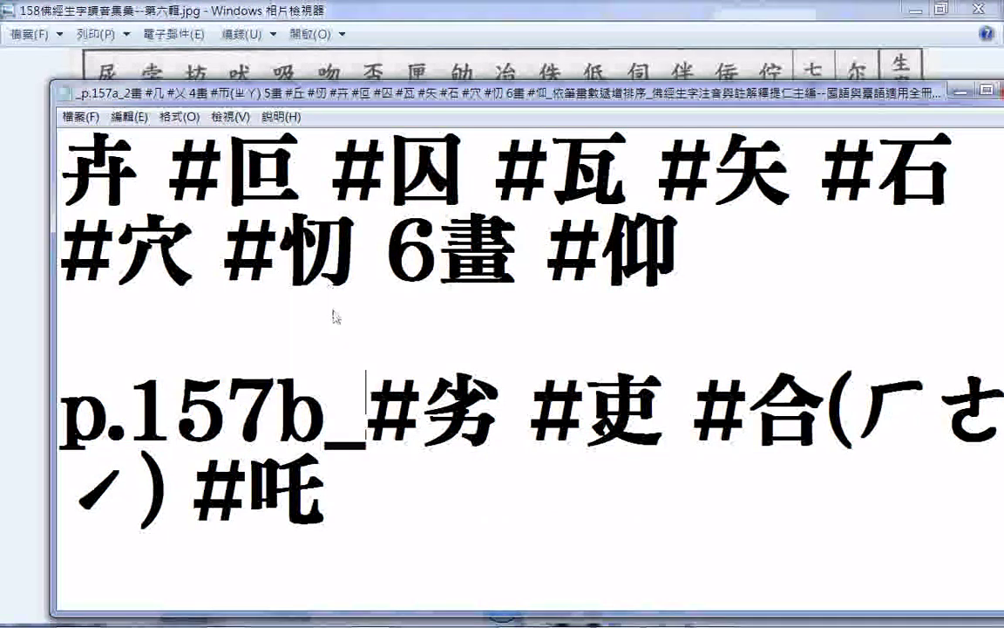
pyautogui.write('6')
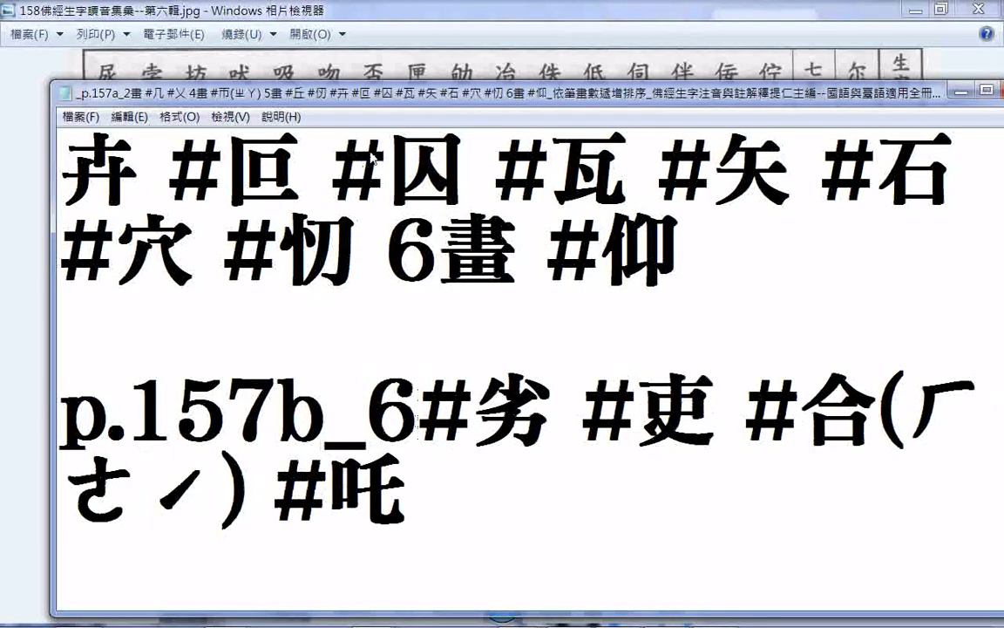
pyautogui.write('cj84')
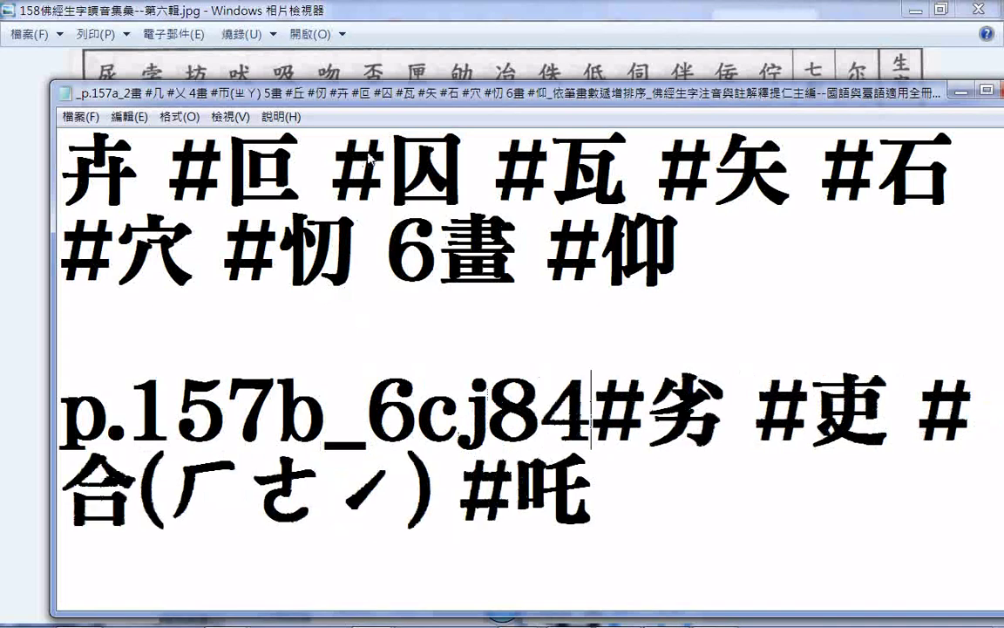
pyautogui.press('BackSpace')
pyautogui.press('BackSpace')
pyautogui.press('BackSpace')
pyautogui.press('BackSpace')
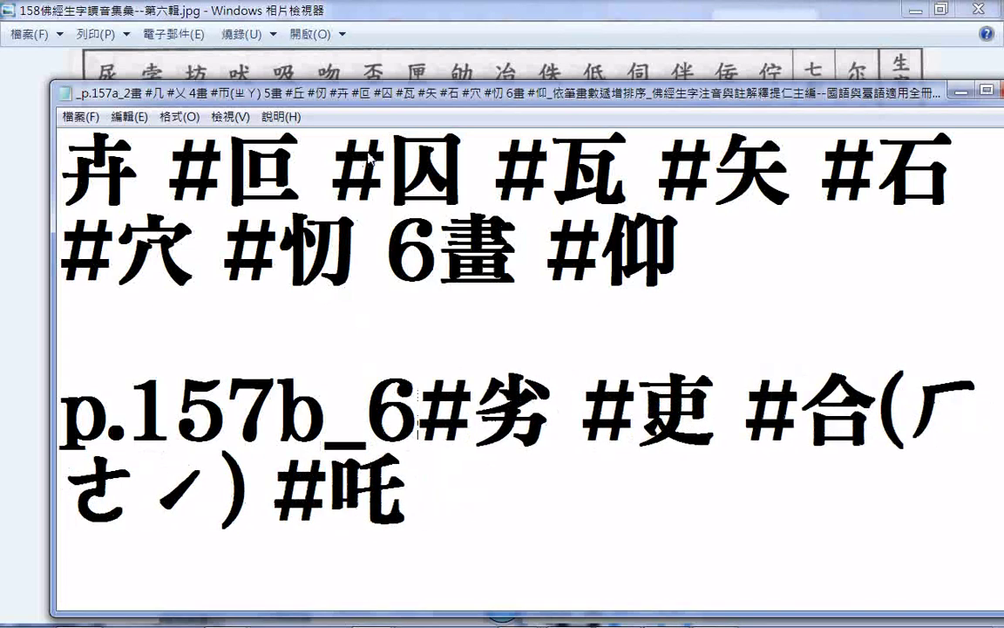
# - Complete the stroke heading after p.157b_ by adding 畫 and an ellipsis, giving 6畫... in front of #劣
pyautogui.write('c')
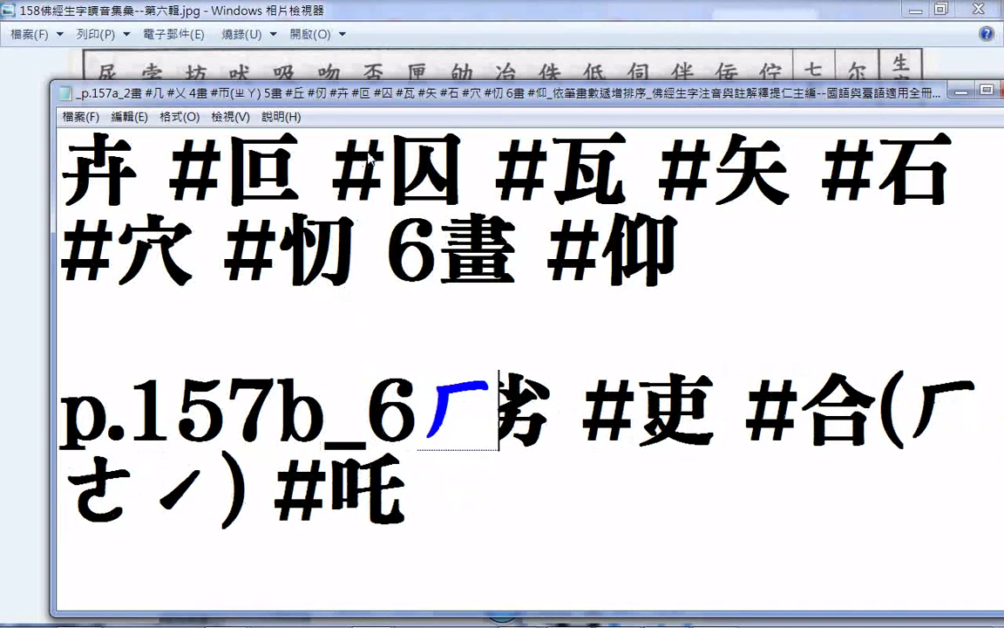
pyautogui.write('j84')
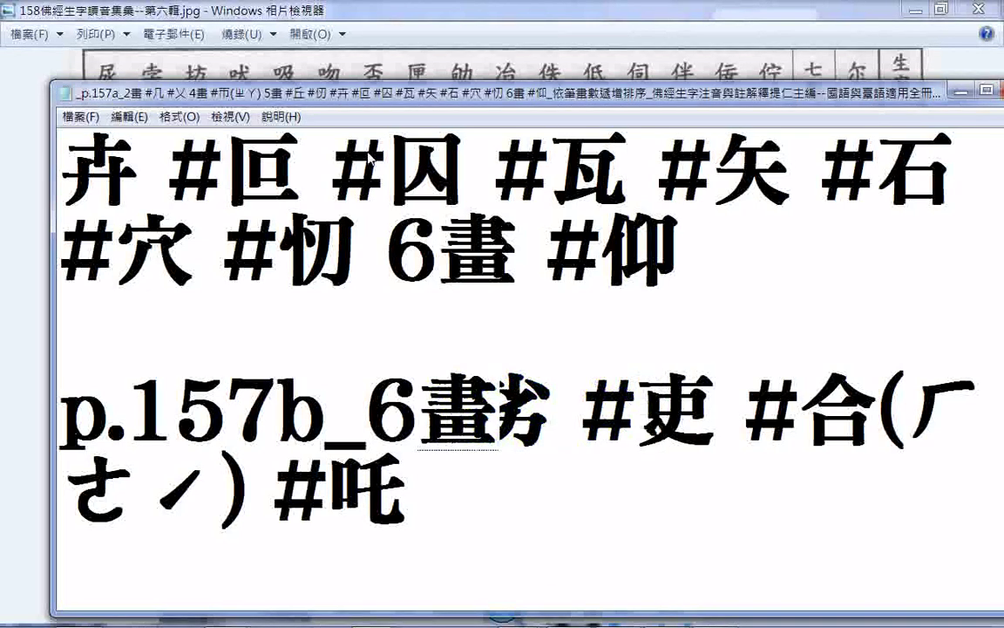
pyautogui.press('Return')
pyautogui.write('...#')
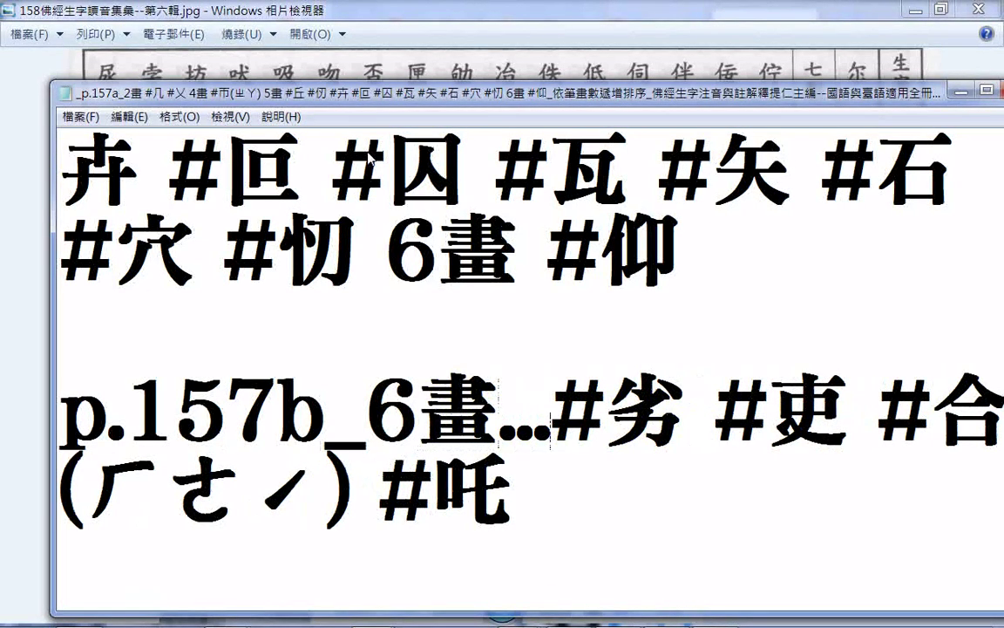
pyautogui.scroll(1, 209, 274)
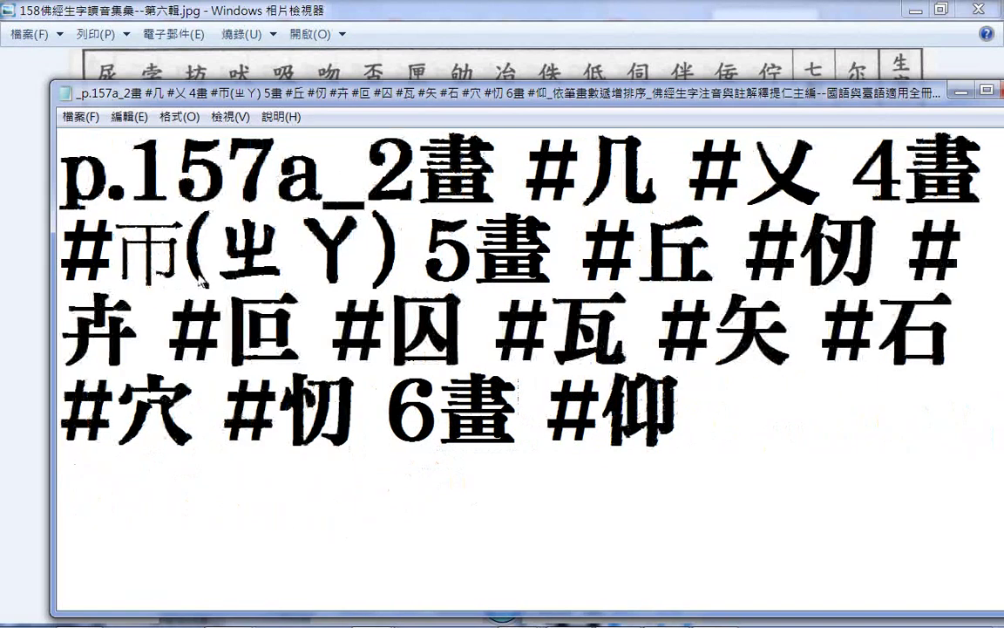